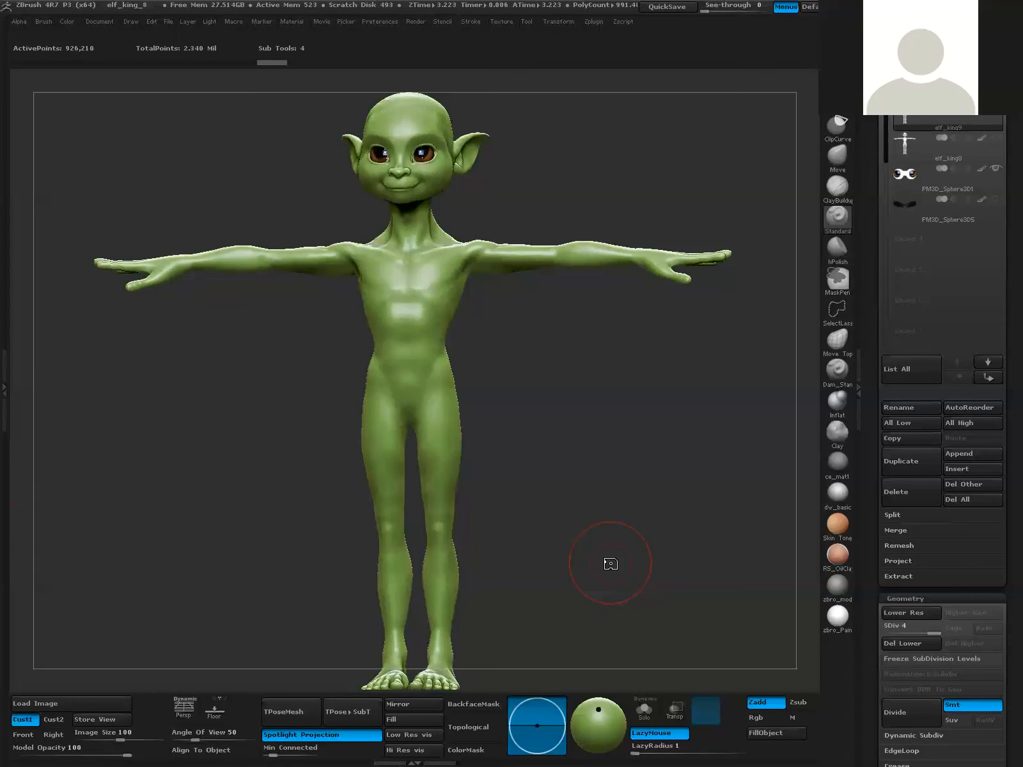
pyautogui.moveTo(628, 417)
pyautogui.mouseDown()
pyautogui.moveTo(602, 410)
pyautogui.moveTo(630, 415)
pyautogui.moveTo(618, 412)
pyautogui.mouseUp()
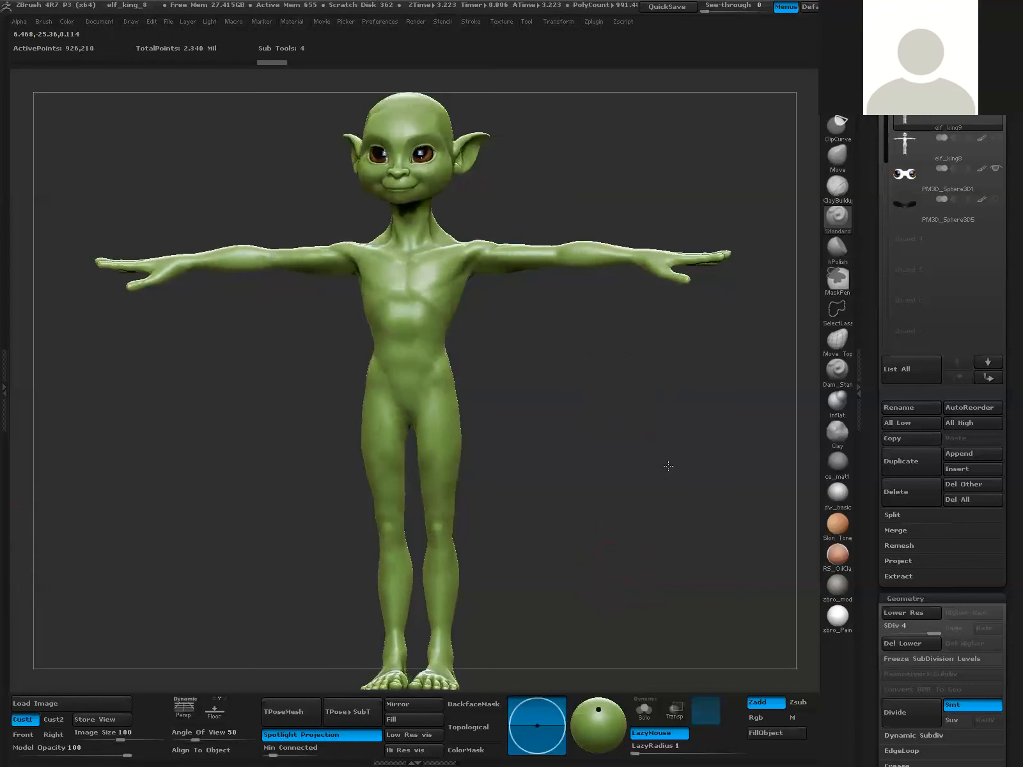
pyautogui.moveTo(660, 466); pyautogui.dragTo(633, 462)
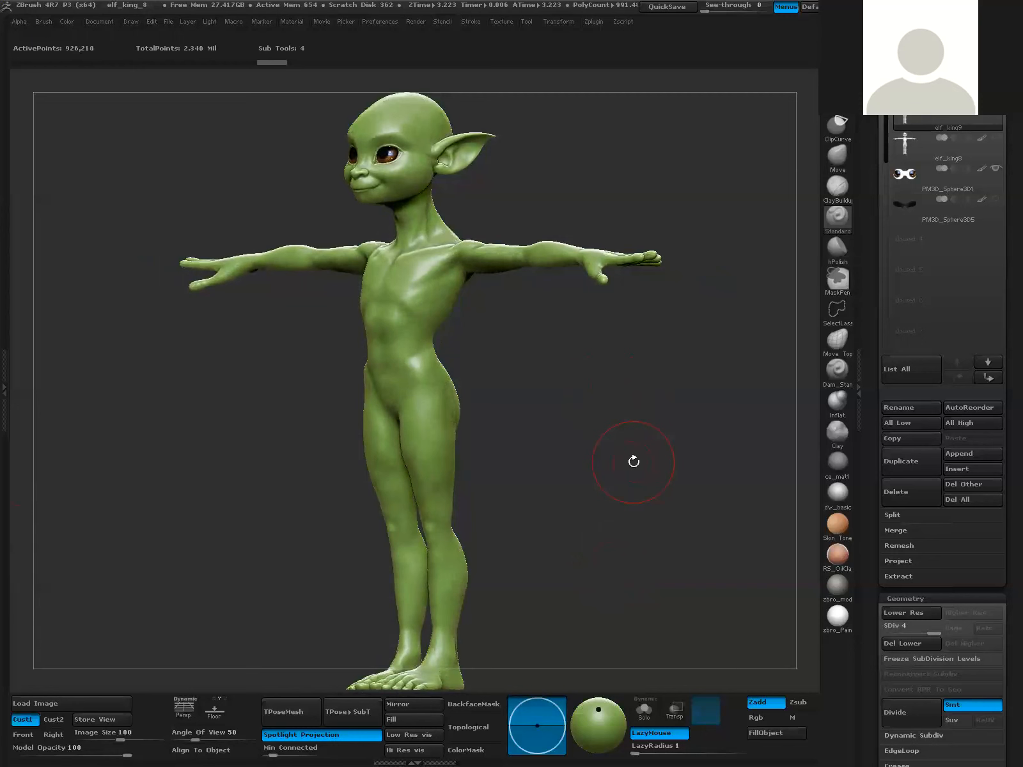
pyautogui.scroll(5, 900, 129)
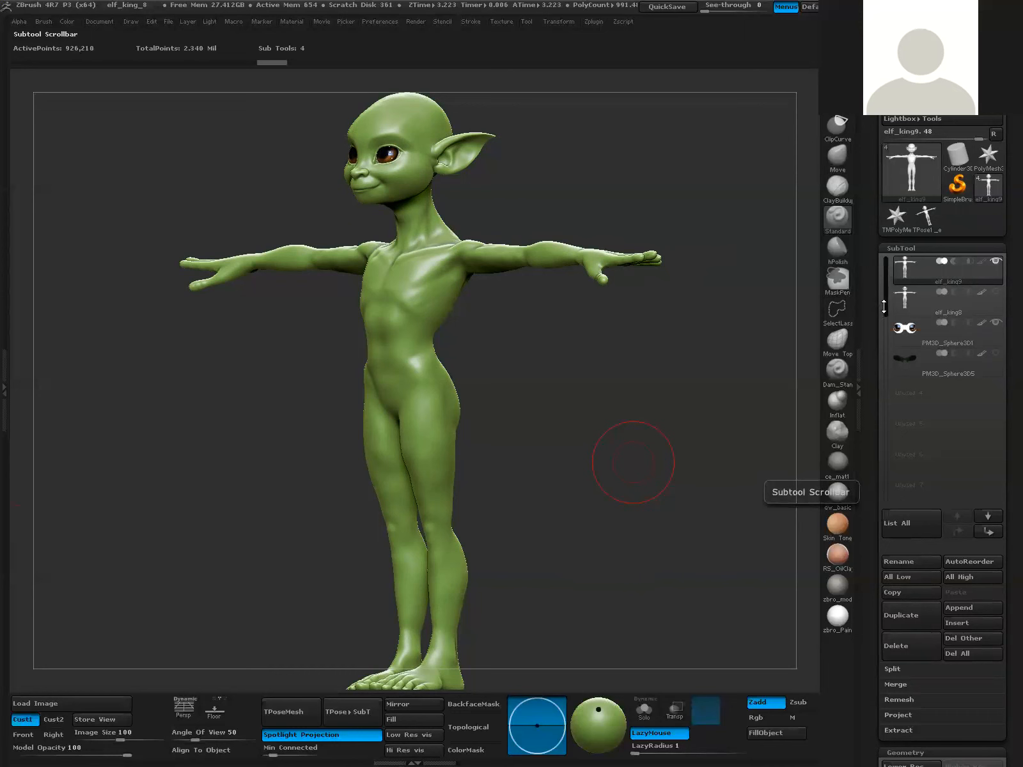
pyautogui.moveTo(885, 305); pyautogui.dragTo(886, 279)
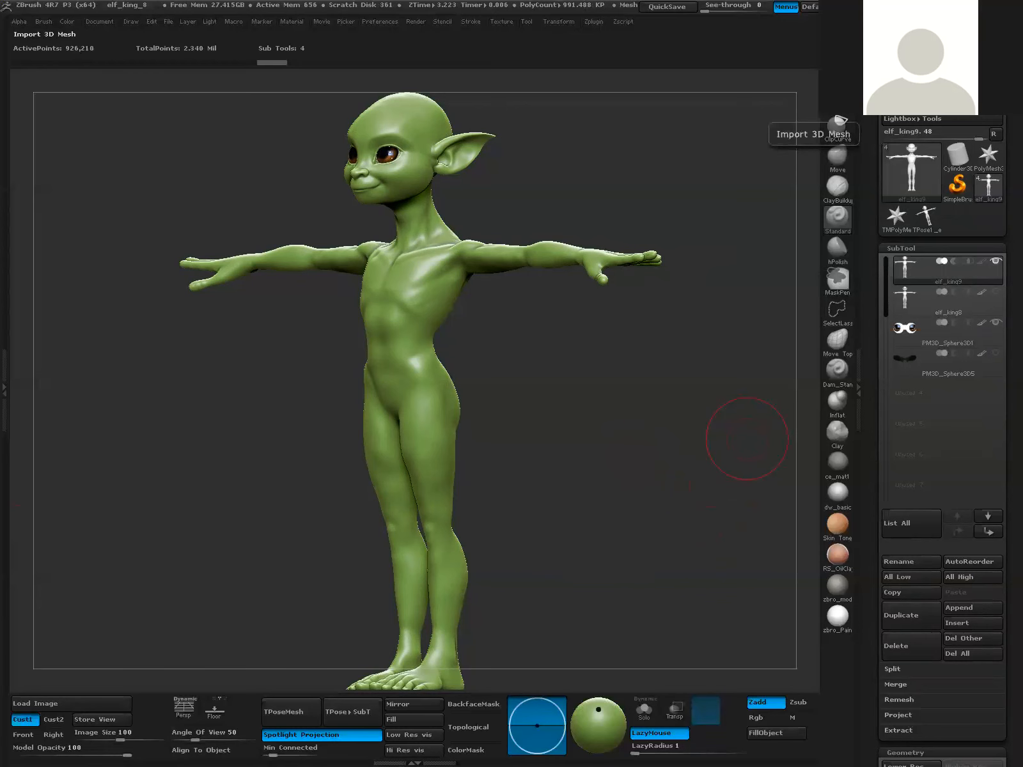
pyautogui.click(838, 121)
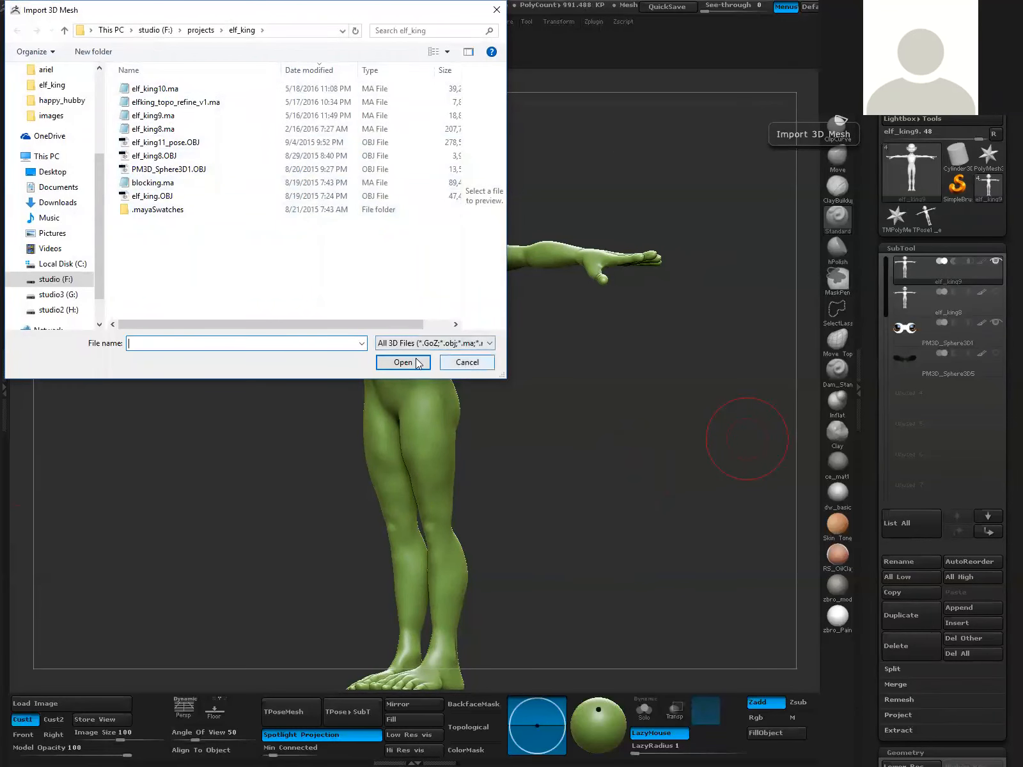
pyautogui.click(465, 364)
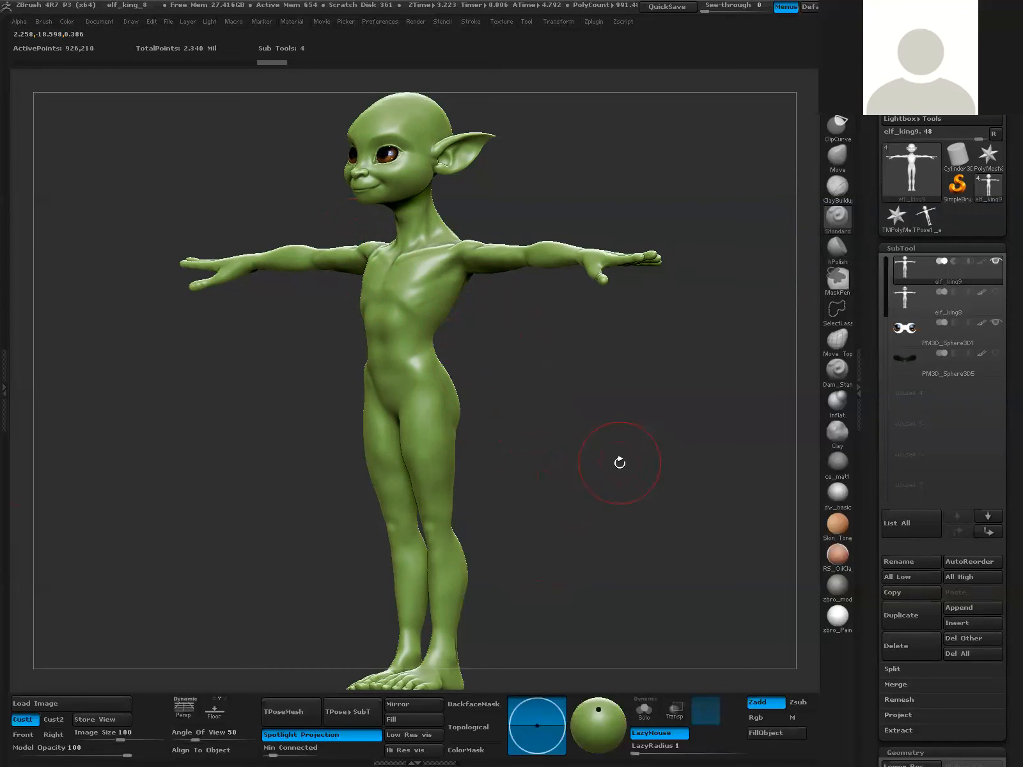
# - Duplicate the elf_king9 subtool and delete the duplicate again, confirming the deletion
pyautogui.moveTo(583, 439)
pyautogui.keyDown('shift'); pyautogui.mouseDown()
pyautogui.moveTo(603, 464)
pyautogui.moveTo(588, 467)
pyautogui.mouseUp(); pyautogui.keyUp('shift')
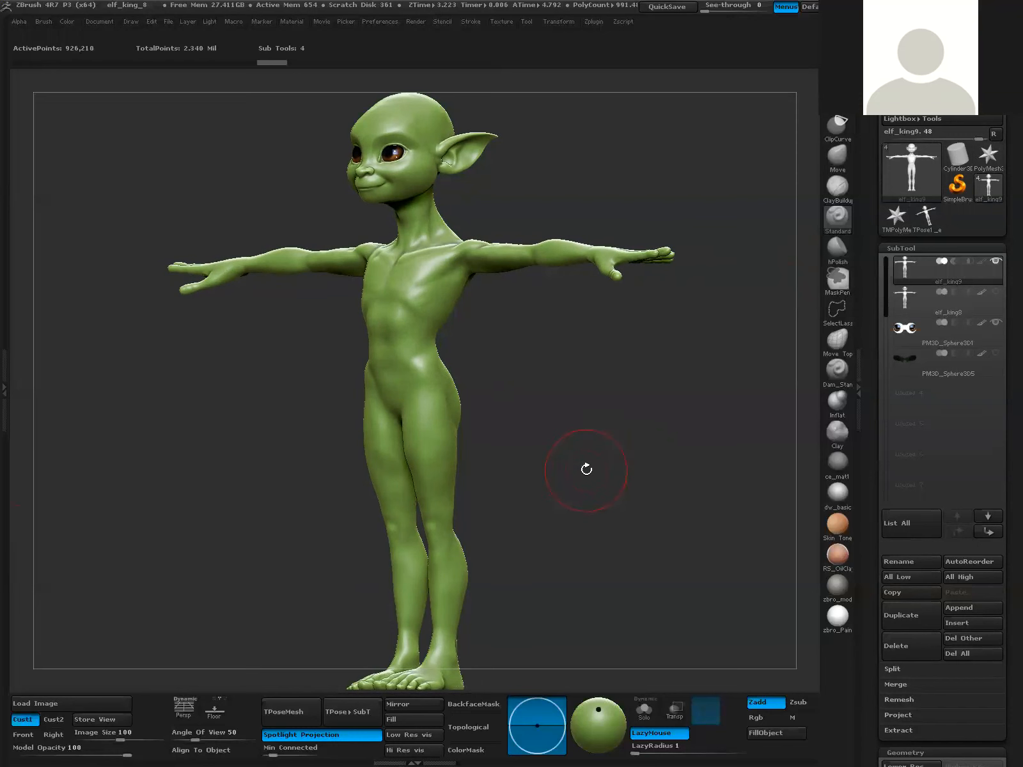
pyautogui.moveTo(585, 468); pyautogui.dragTo(601, 455)
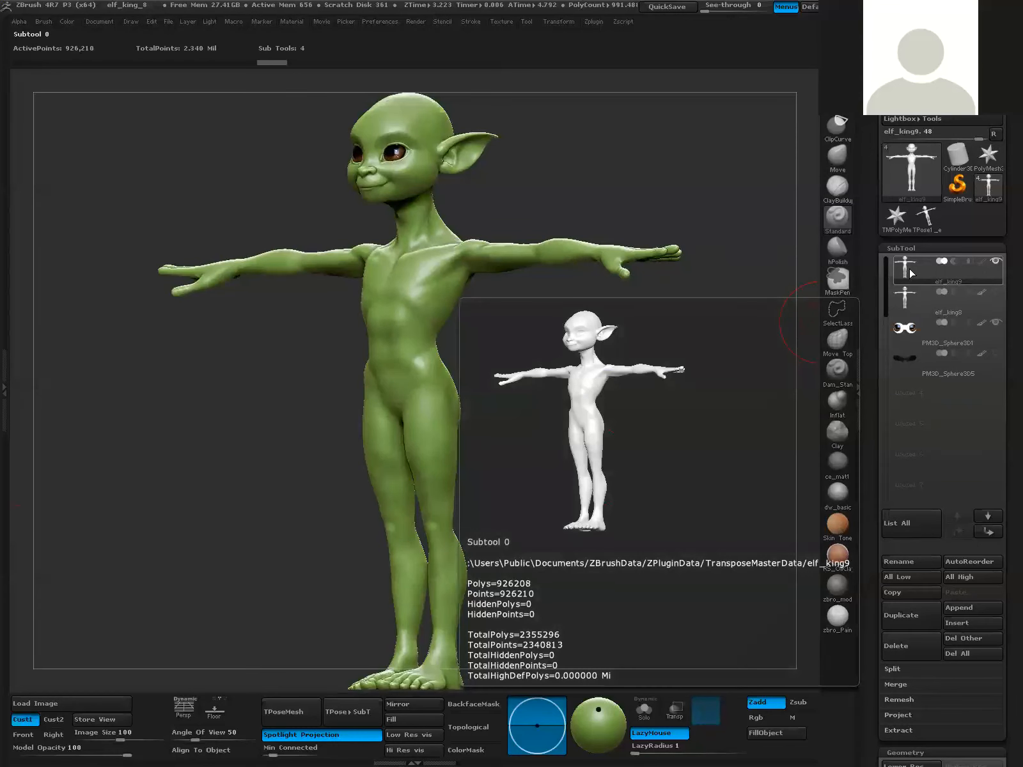
pyautogui.click(914, 616)
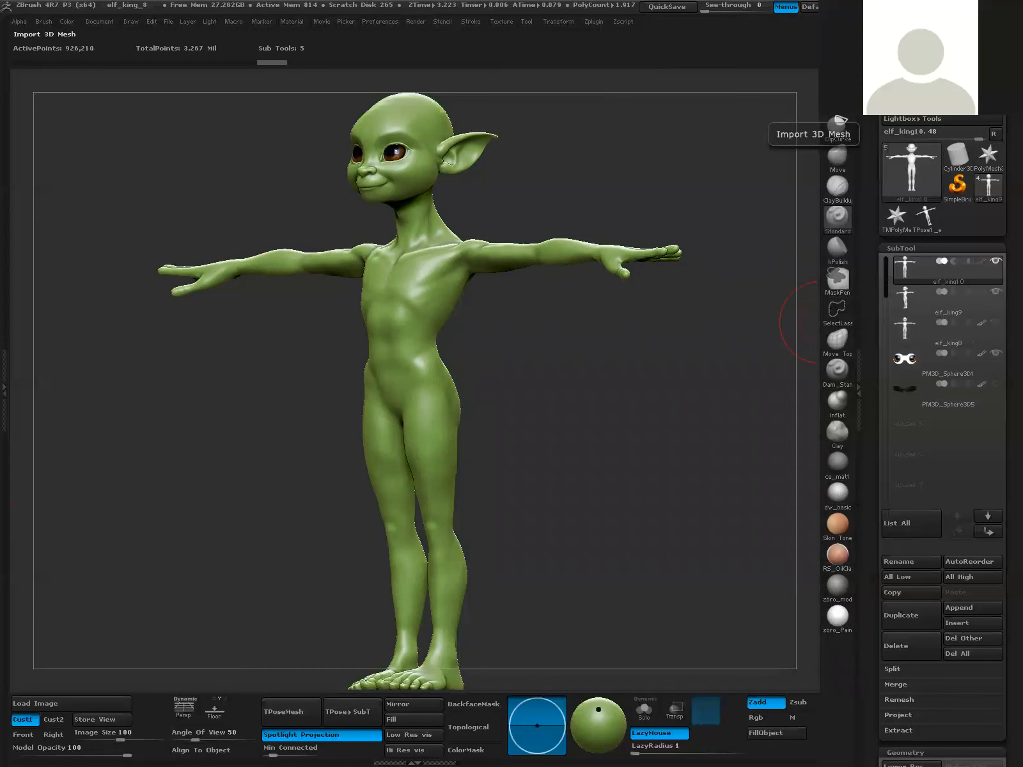
pyautogui.moveTo(913, 275)
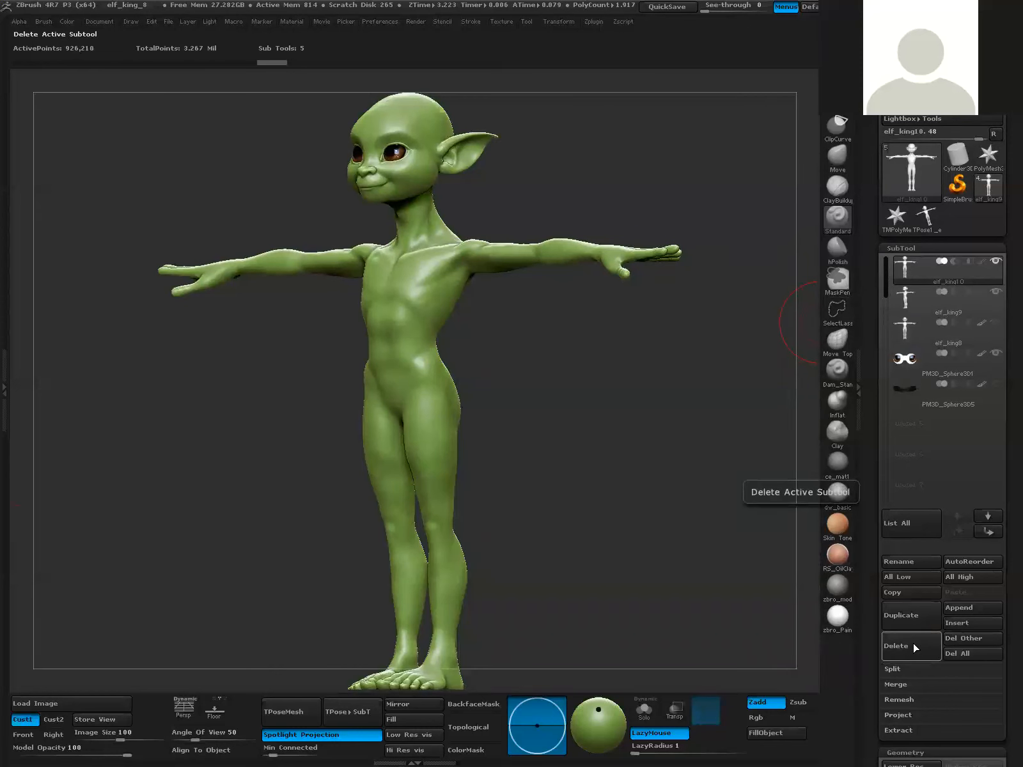
pyautogui.click(914, 646)
pyautogui.click(780, 672)
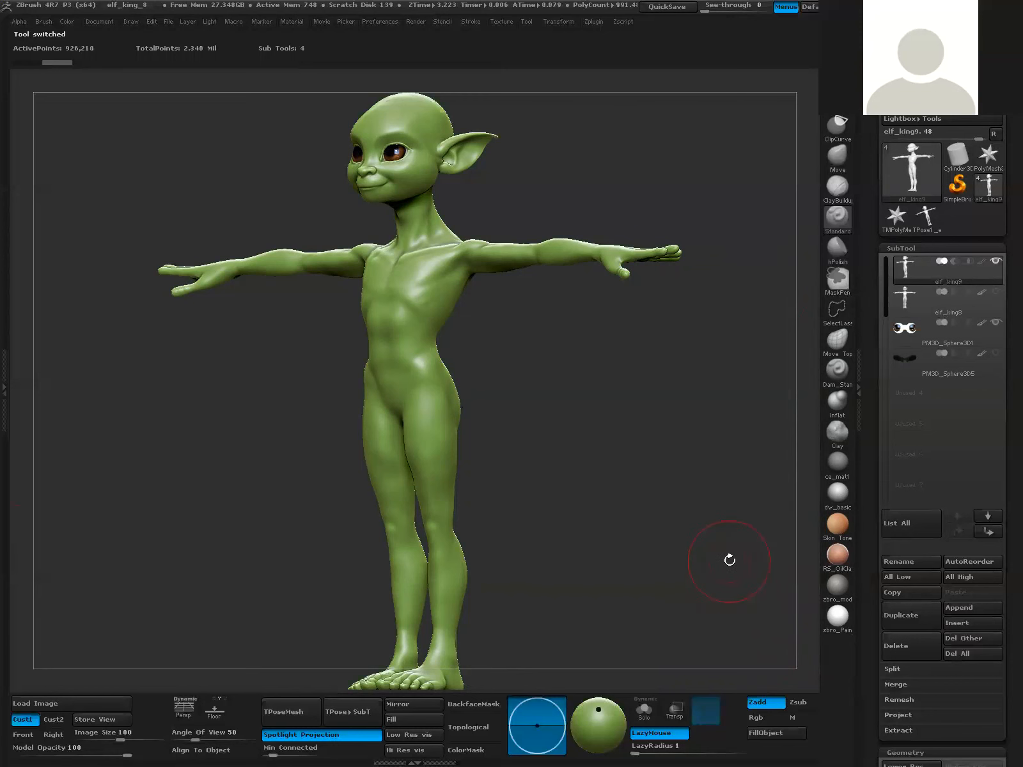
pyautogui.moveTo(671, 466)
pyautogui.keyDown('shift'); pyautogui.mouseDown()
pyautogui.moveTo(685, 478)
pyautogui.moveTo(700, 472)
pyautogui.moveTo(687, 458)
pyautogui.mouseUp(); pyautogui.keyUp('shift')
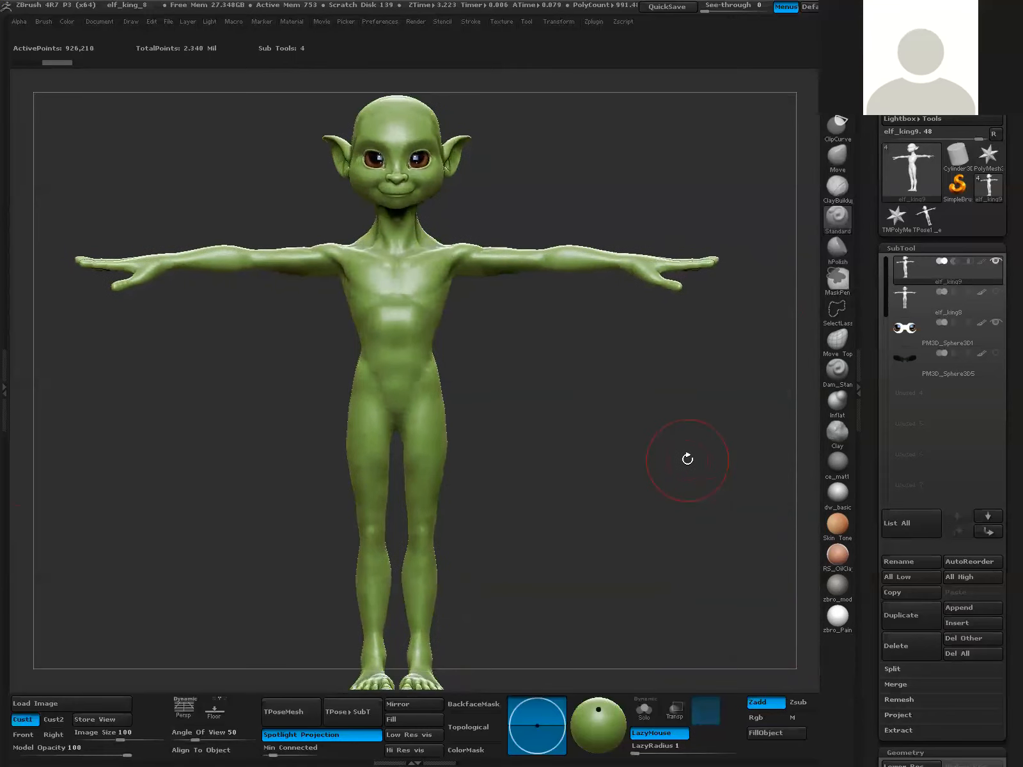
pyautogui.moveTo(589, 452); pyautogui.dragTo(582, 450)
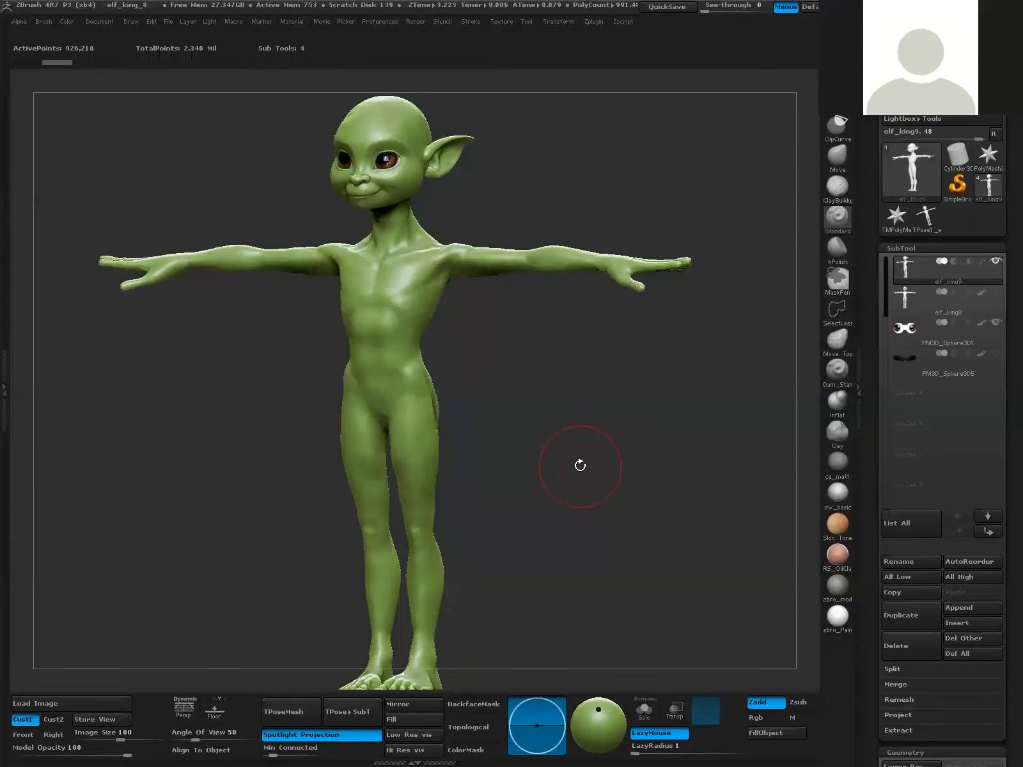
pyautogui.keyDown('shift'); pyautogui.moveTo(571, 470); pyautogui.dragTo(574, 476); pyautogui.keyUp('shift')
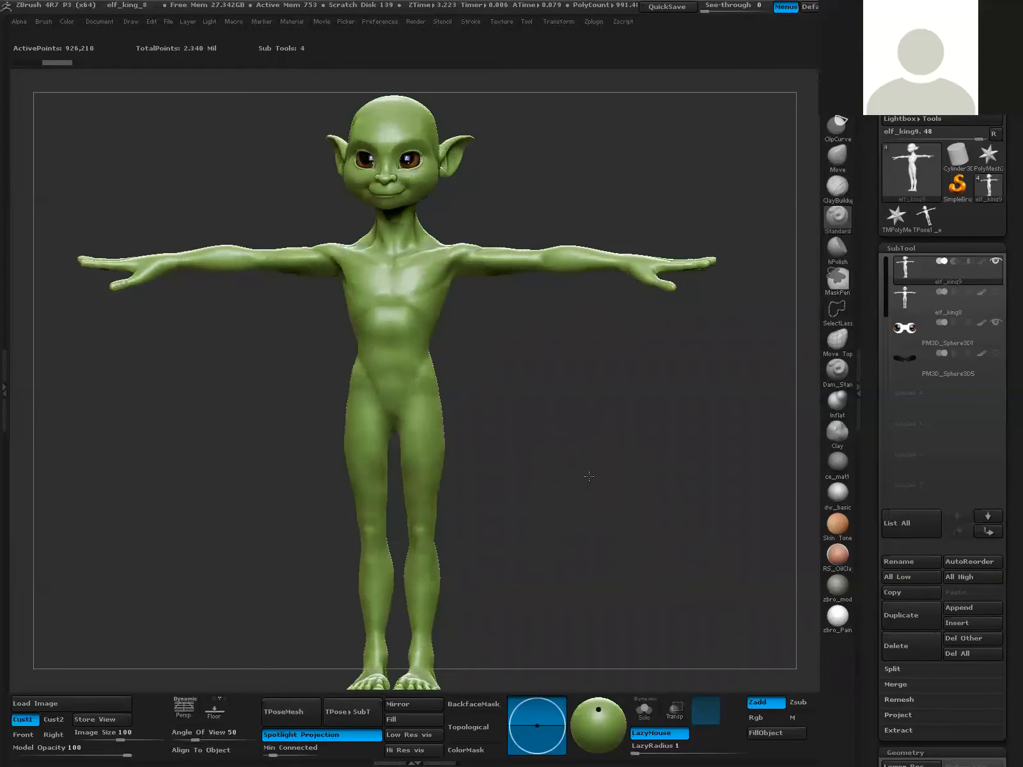
pyautogui.moveTo(659, 473)
pyautogui.mouseDown()
pyautogui.moveTo(643, 474)
pyautogui.moveTo(660, 466)
pyautogui.mouseUp()
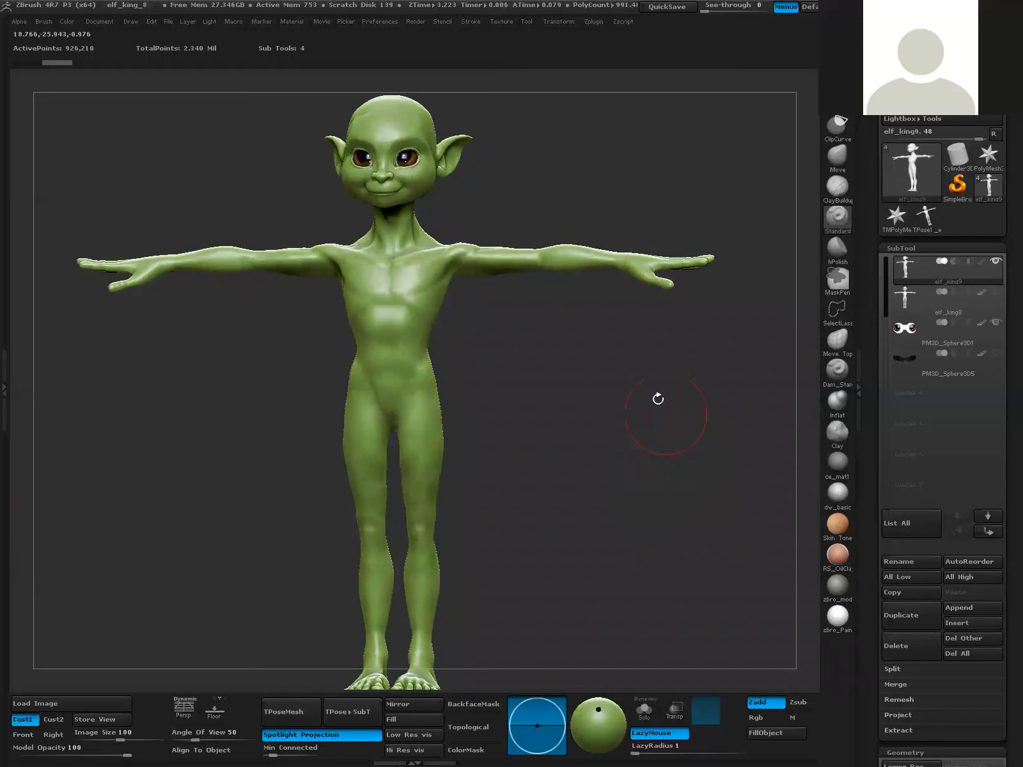
pyautogui.moveTo(658, 399); pyautogui.dragTo(584, 311)
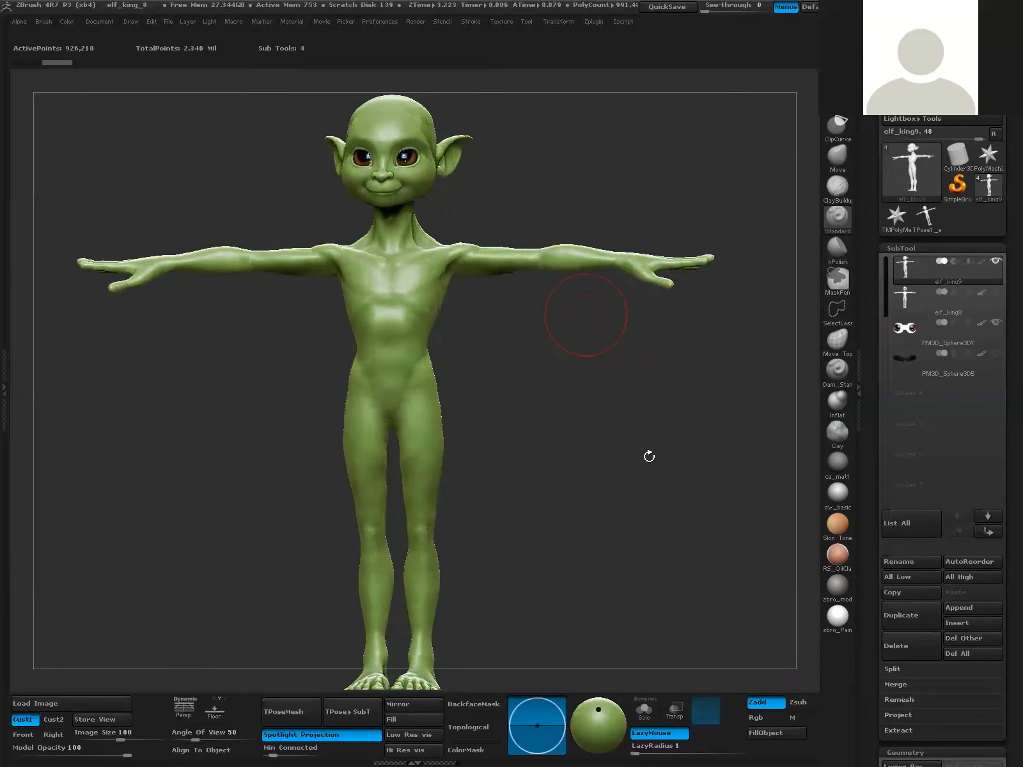
pyautogui.moveTo(653, 480); pyautogui.dragTo(628, 470)
pyautogui.keyDown('ctrl'); pyautogui.moveTo(619, 479); pyautogui.dragTo(627, 480, button='right'); pyautogui.keyUp('ctrl')
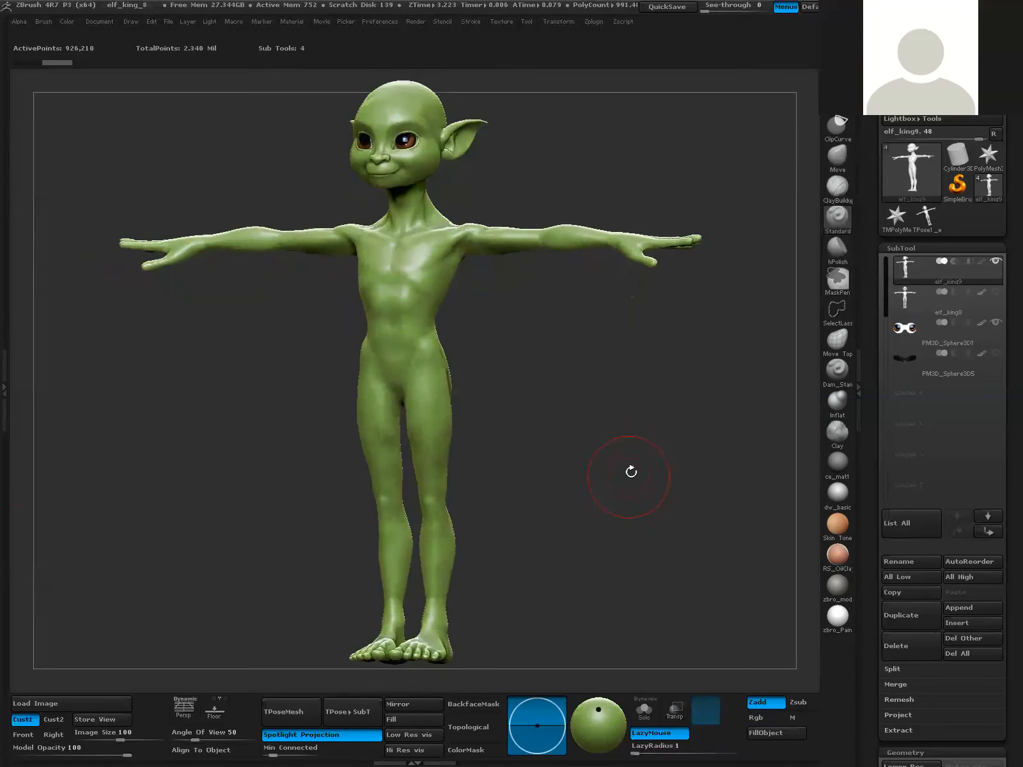
pyautogui.keyDown('alt'); pyautogui.moveTo(633, 463); pyautogui.dragTo(629, 468); pyautogui.keyUp('alt')
pyautogui.moveTo(612, 524); pyautogui.dragTo(613, 535)
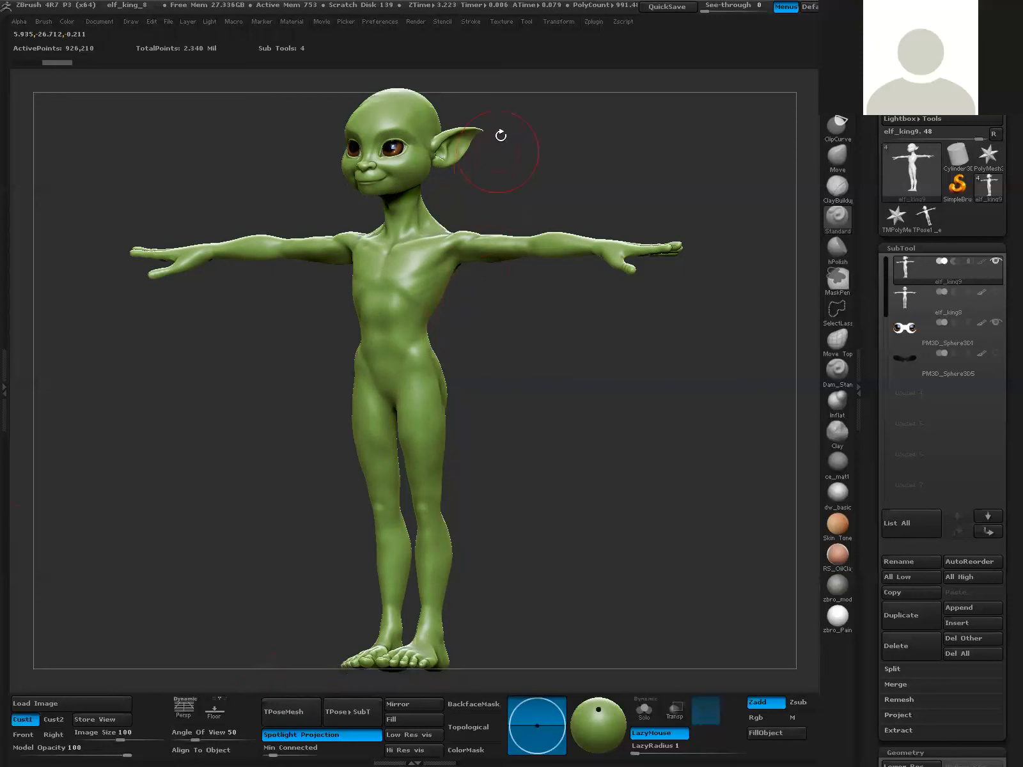
# - Look up the TPoseMesh and TPose>SubT commands of the Transpose Master plugin
pyautogui.click(596, 23)
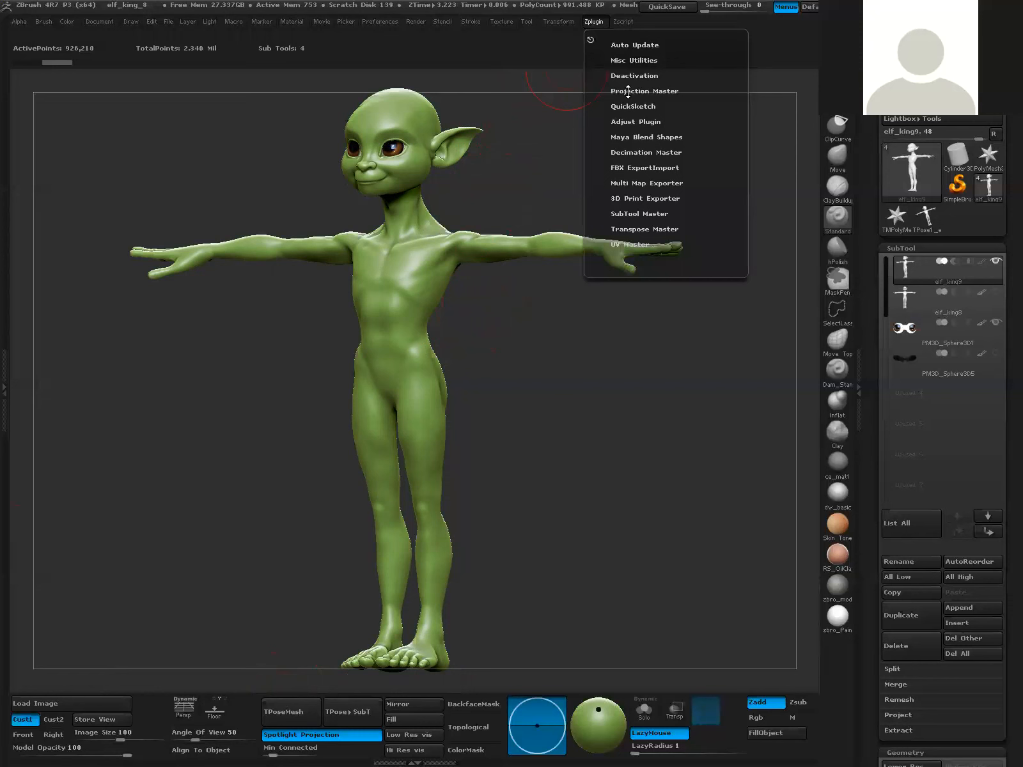
pyautogui.click(665, 229)
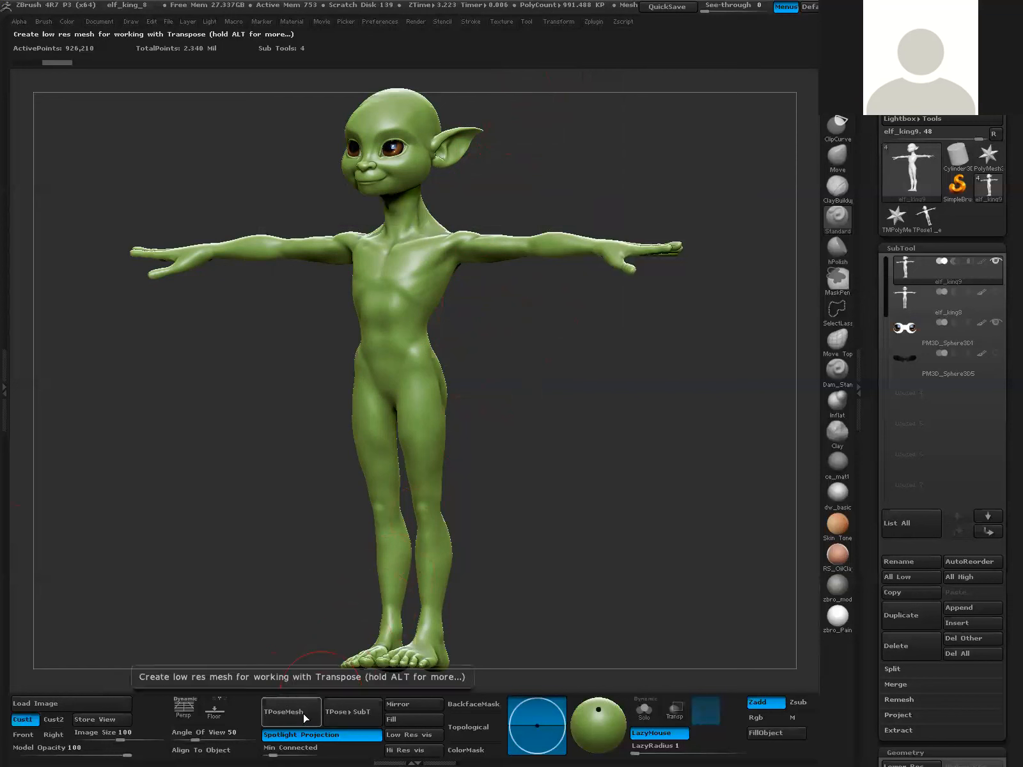
pyautogui.click(592, 22)
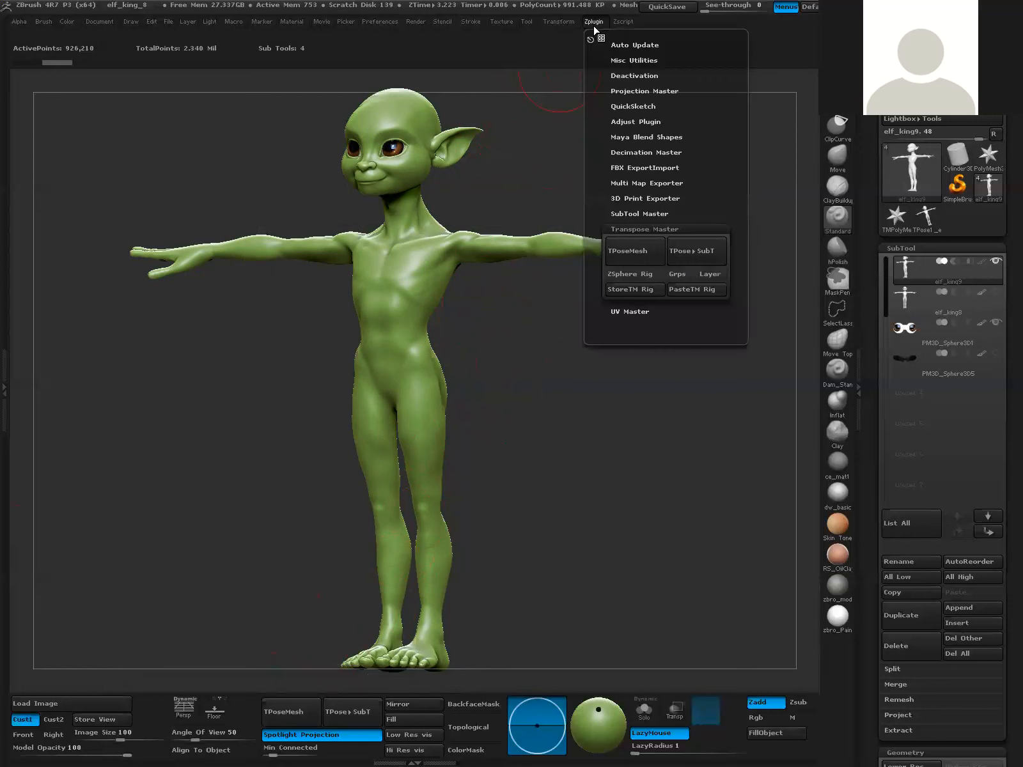
pyautogui.click(657, 229)
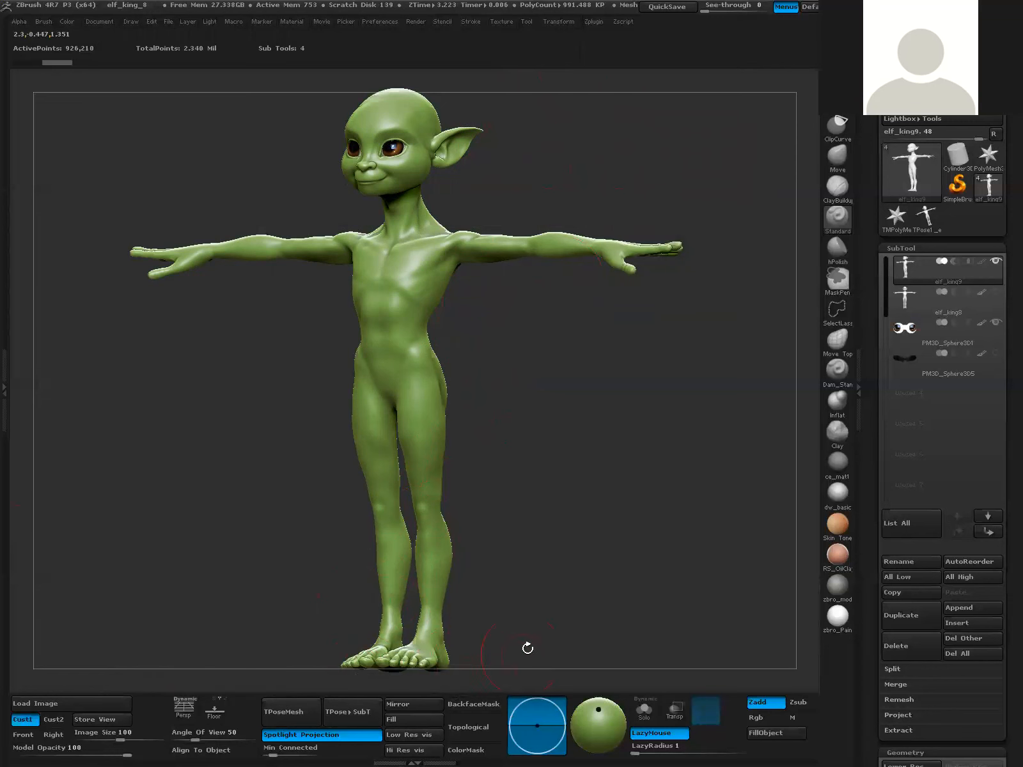
pyautogui.moveTo(617, 554)
pyautogui.mouseDown()
pyautogui.moveTo(644, 556)
pyautogui.moveTo(630, 560)
pyautogui.moveTo(623, 545)
pyautogui.mouseUp()
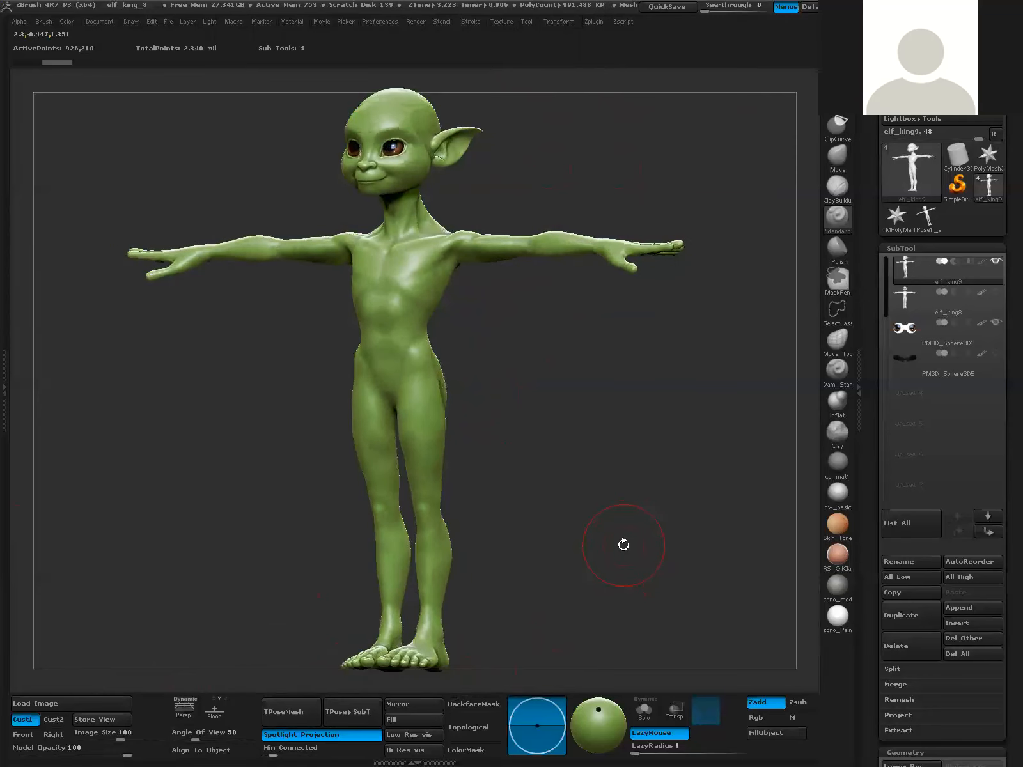
pyautogui.moveTo(623, 593)
pyautogui.mouseDown()
pyautogui.moveTo(594, 601)
pyautogui.moveTo(633, 599)
pyautogui.mouseUp()
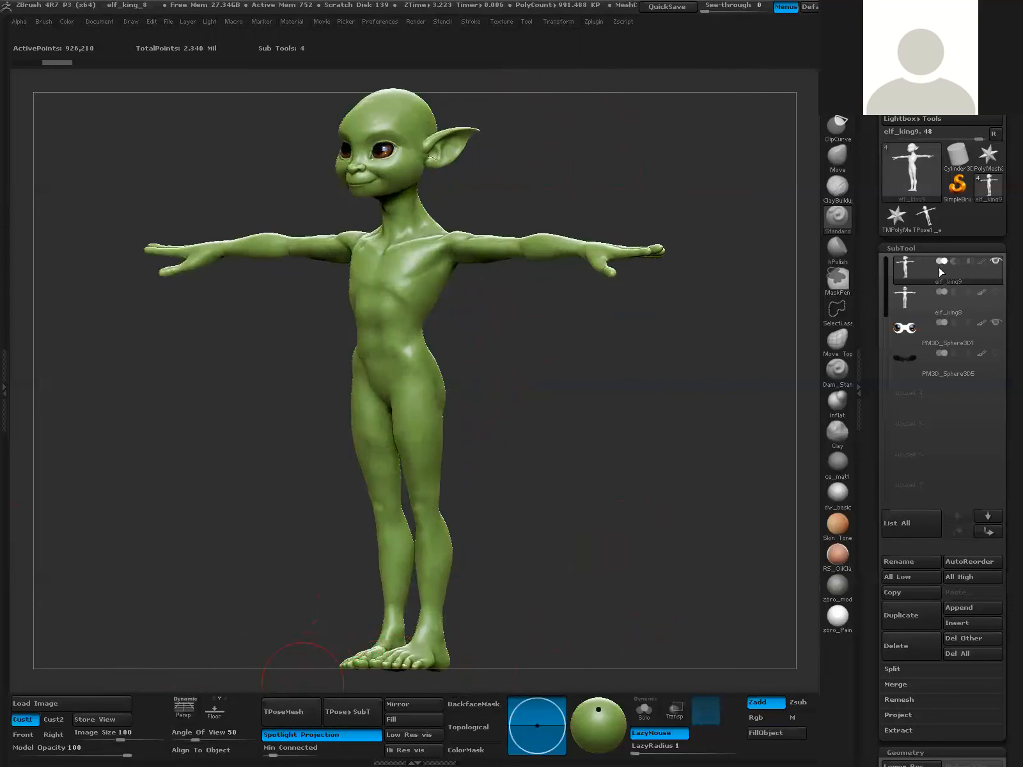
# - Review the body, eye and eyebrow subtools, toggling the visibility of PM3D_Sphere3D5 on and off
pyautogui.moveTo(908, 340)
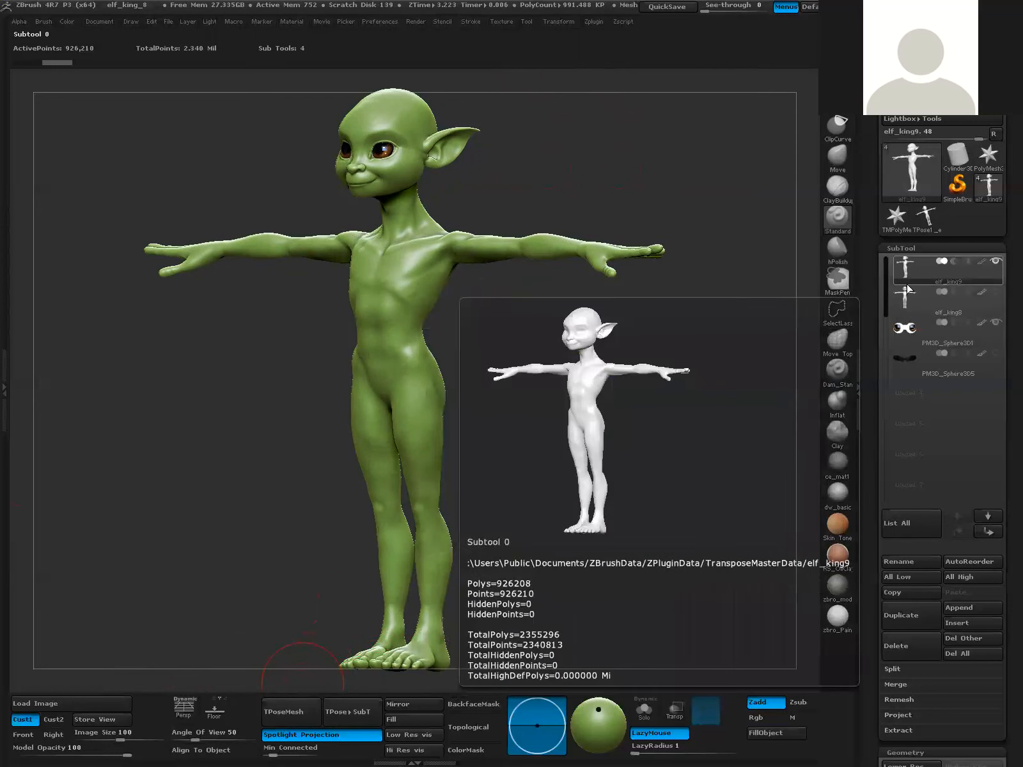
pyautogui.moveTo(563, 404); pyautogui.dragTo(591, 377)
pyautogui.click(995, 309)
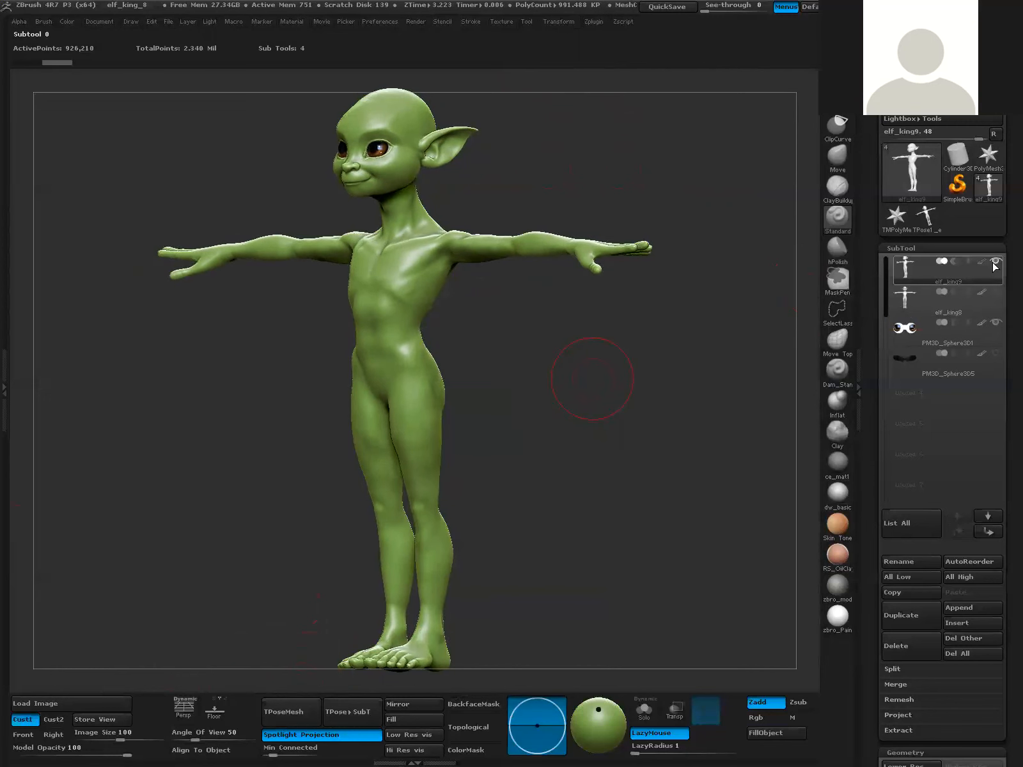
pyautogui.moveTo(909, 362)
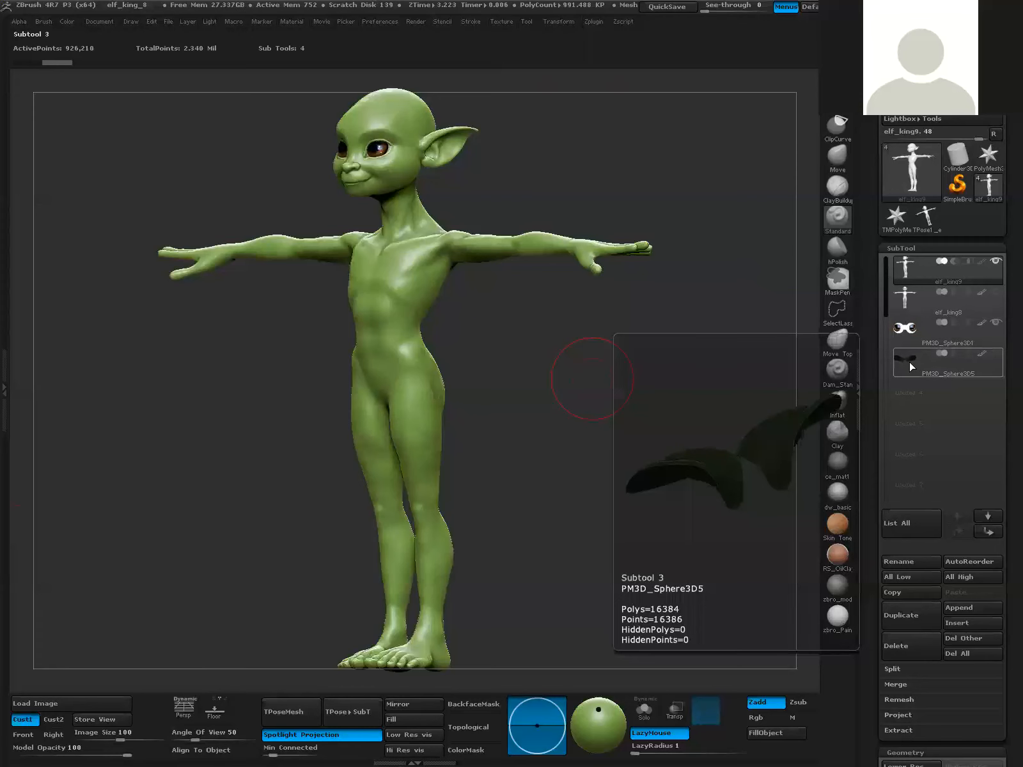
pyautogui.click(995, 353)
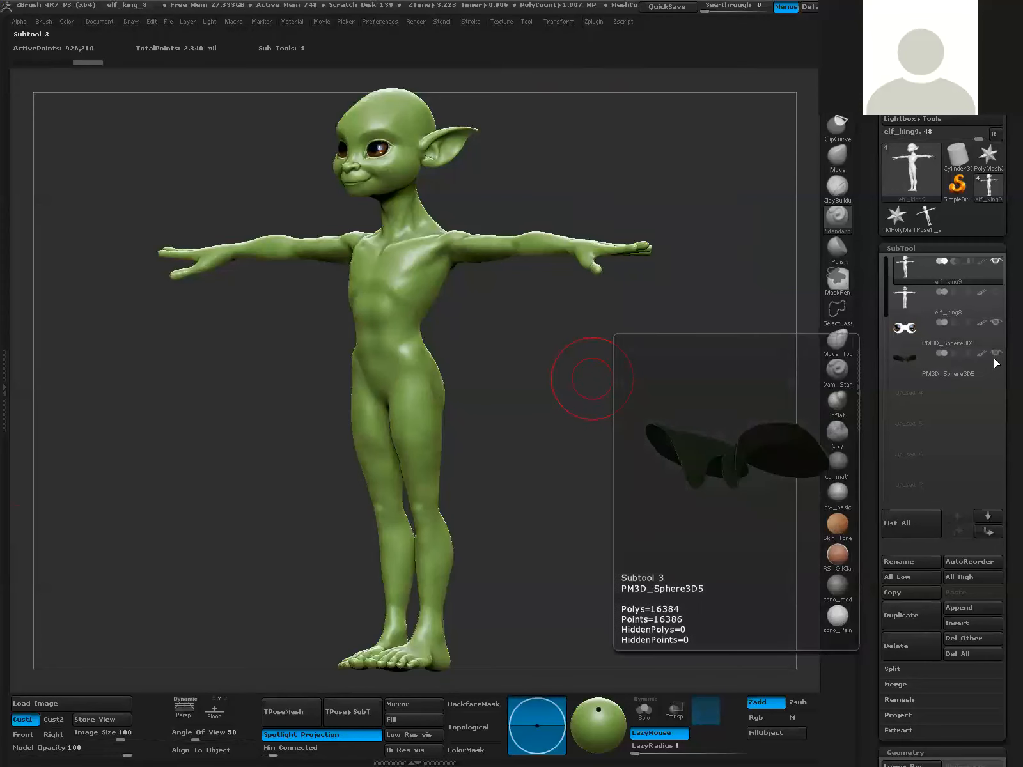
pyautogui.click(995, 353)
pyautogui.click(907, 302)
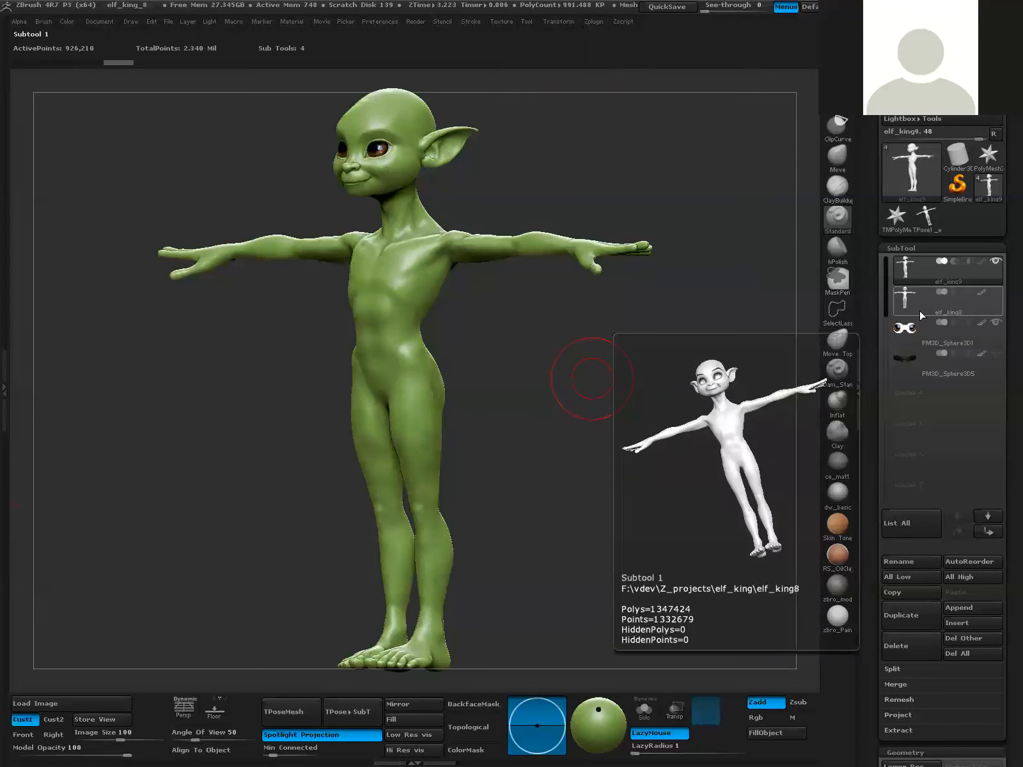
pyautogui.click(911, 330)
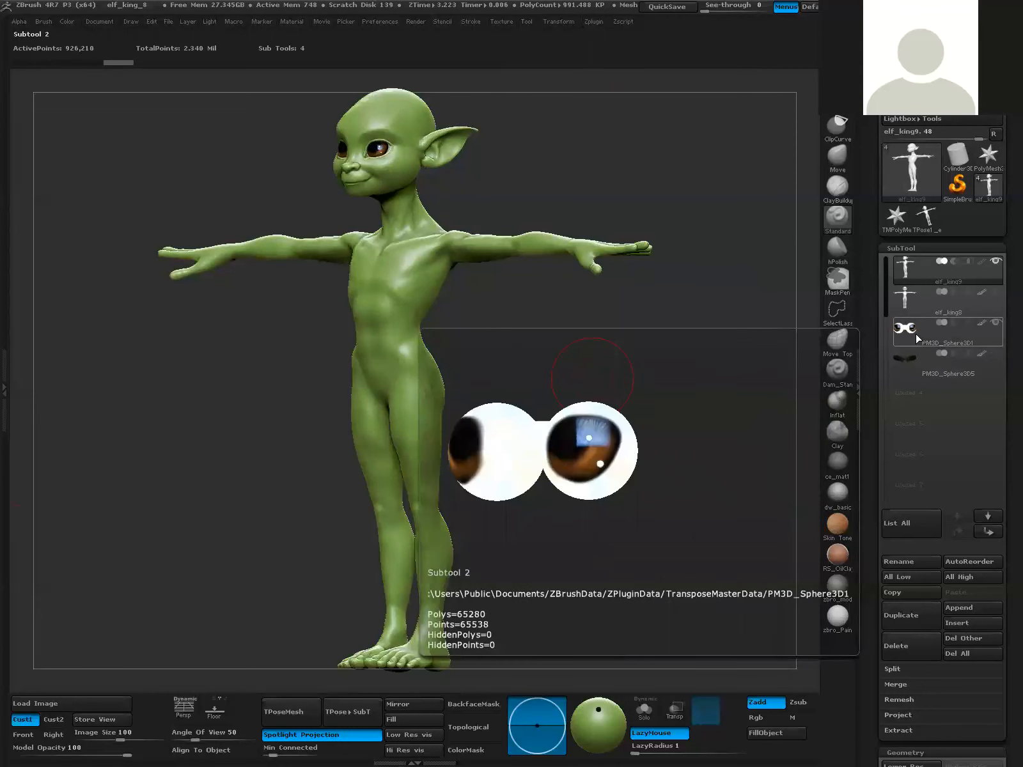
# - Select the elf_king9 subtool and create a combined low-resolution posing mesh from the visible subtools with TPoseMesh
pyautogui.click(907, 268)
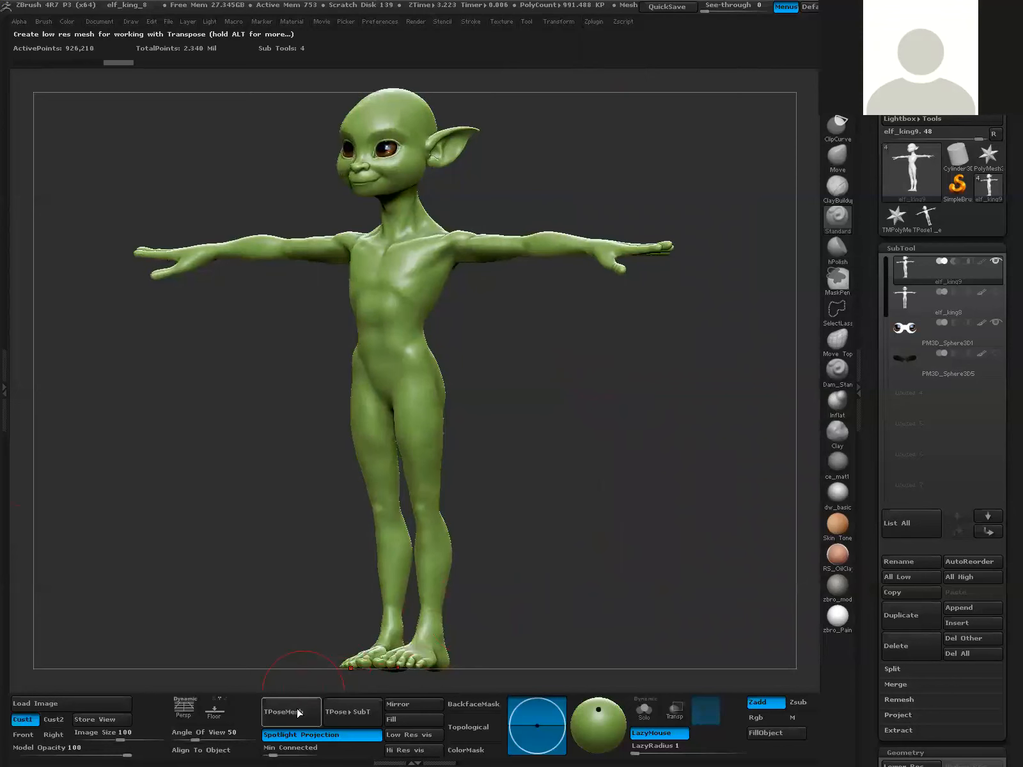
pyautogui.click(298, 716)
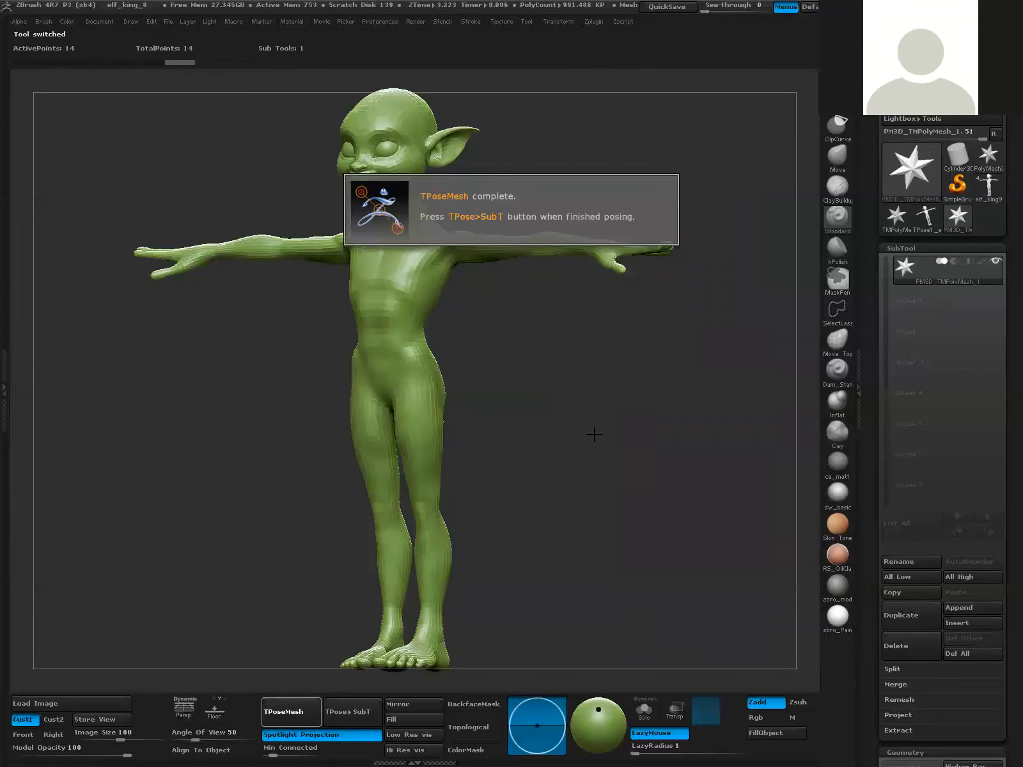
pyautogui.moveTo(641, 443); pyautogui.dragTo(598, 338)
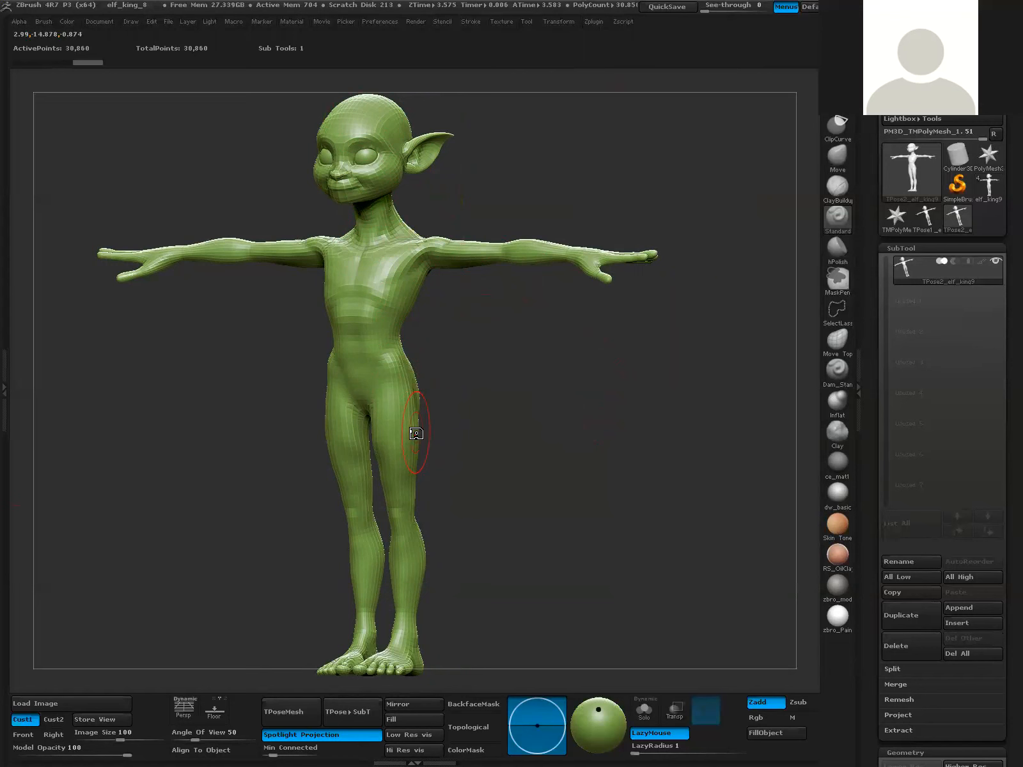
pyautogui.moveTo(498, 442)
pyautogui.mouseDown()
pyautogui.moveTo(605, 454)
pyautogui.moveTo(468, 304)
pyautogui.mouseUp()
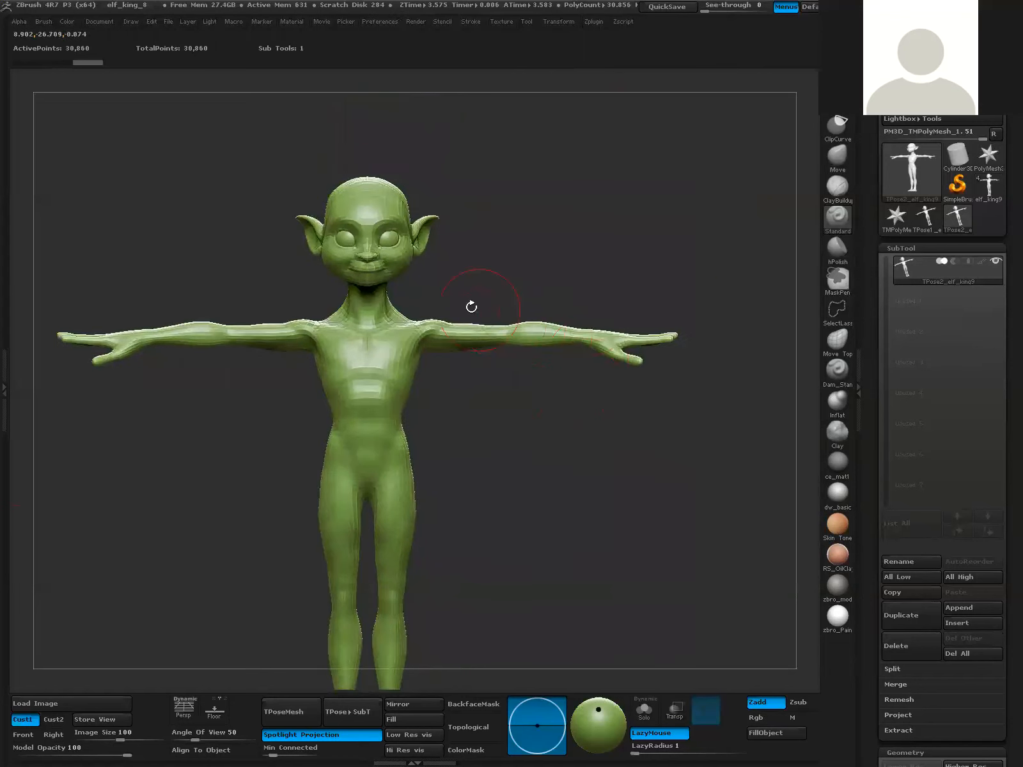
pyautogui.moveTo(605, 467)
pyautogui.mouseDown()
pyautogui.moveTo(776, 342)
pyautogui.moveTo(598, 351)
pyautogui.moveTo(472, 377)
pyautogui.mouseUp()
pyautogui.keyDown('shift'); pyautogui.moveTo(530, 451); pyautogui.dragTo(668, 404); pyautogui.keyUp('shift')
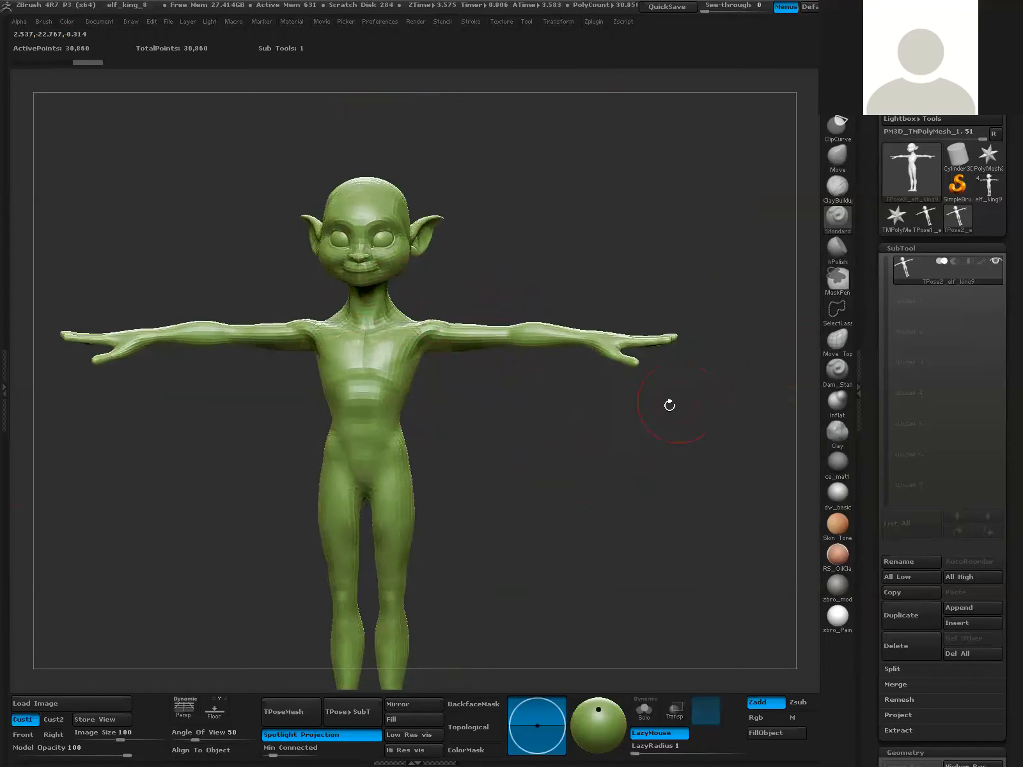
# - Draw a Transpose line about 13 units long from the character's shoulder diagonally downward past the arm
pyautogui.keyDown('shift'); pyautogui.moveTo(516, 434); pyautogui.dragTo(538, 437); pyautogui.keyUp('shift')
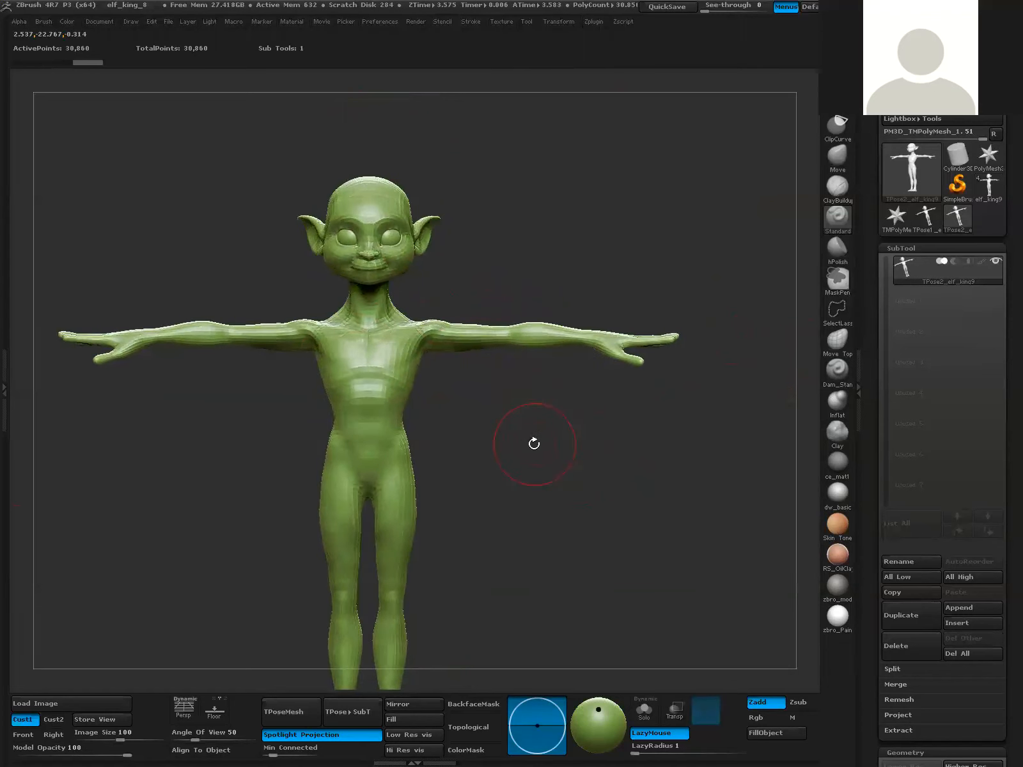
pyautogui.press('w')
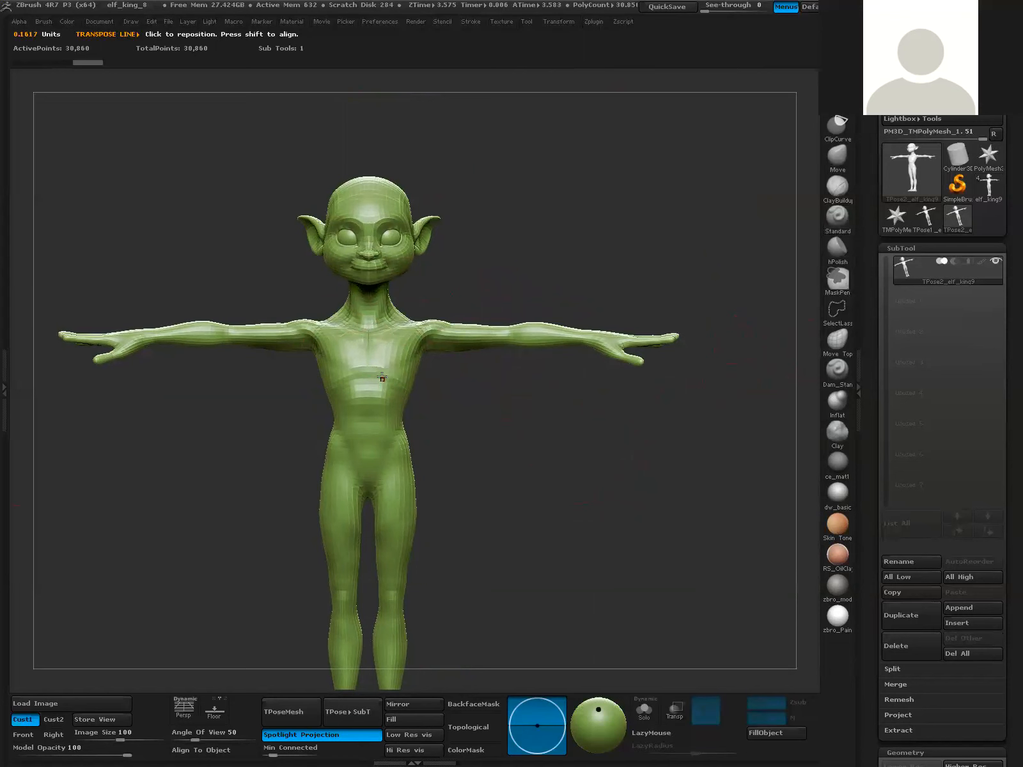
pyautogui.moveTo(448, 386); pyautogui.dragTo(517, 322)
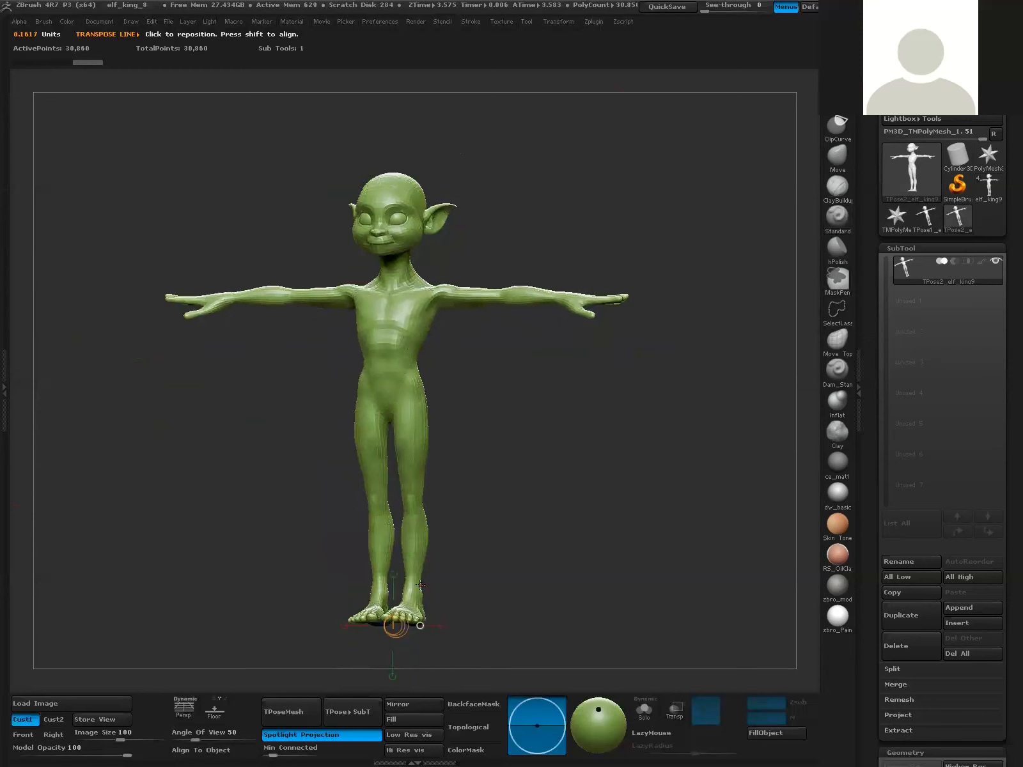
pyautogui.moveTo(514, 560); pyautogui.dragTo(456, 407)
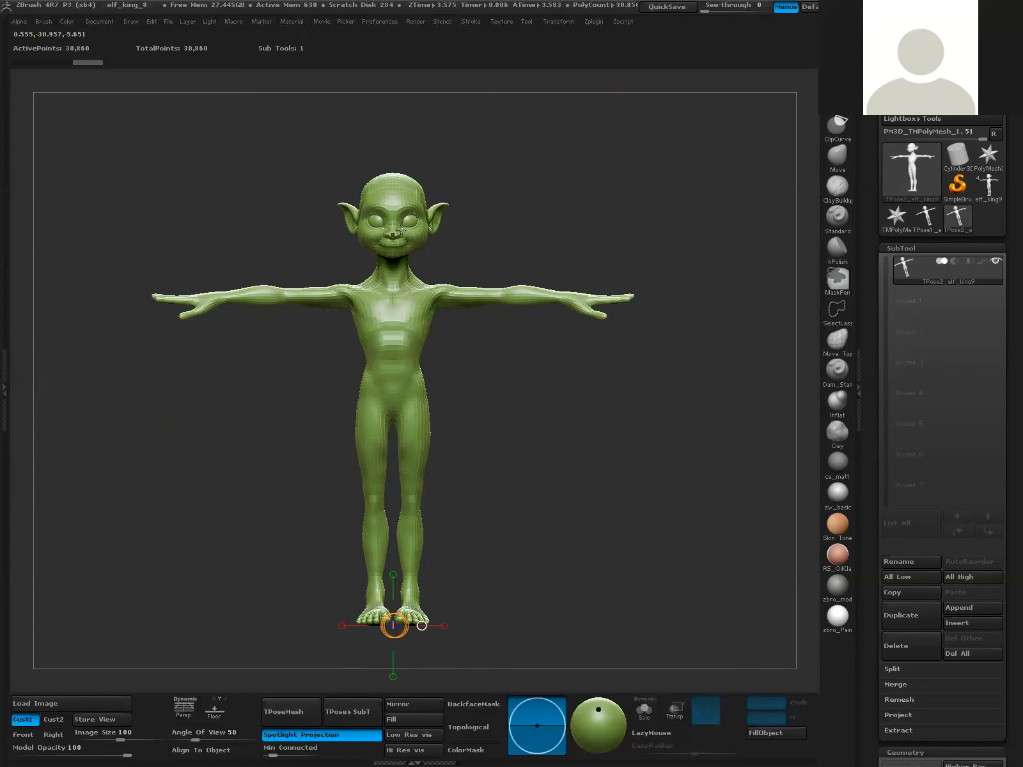
pyautogui.moveTo(417, 299); pyautogui.dragTo(667, 424)
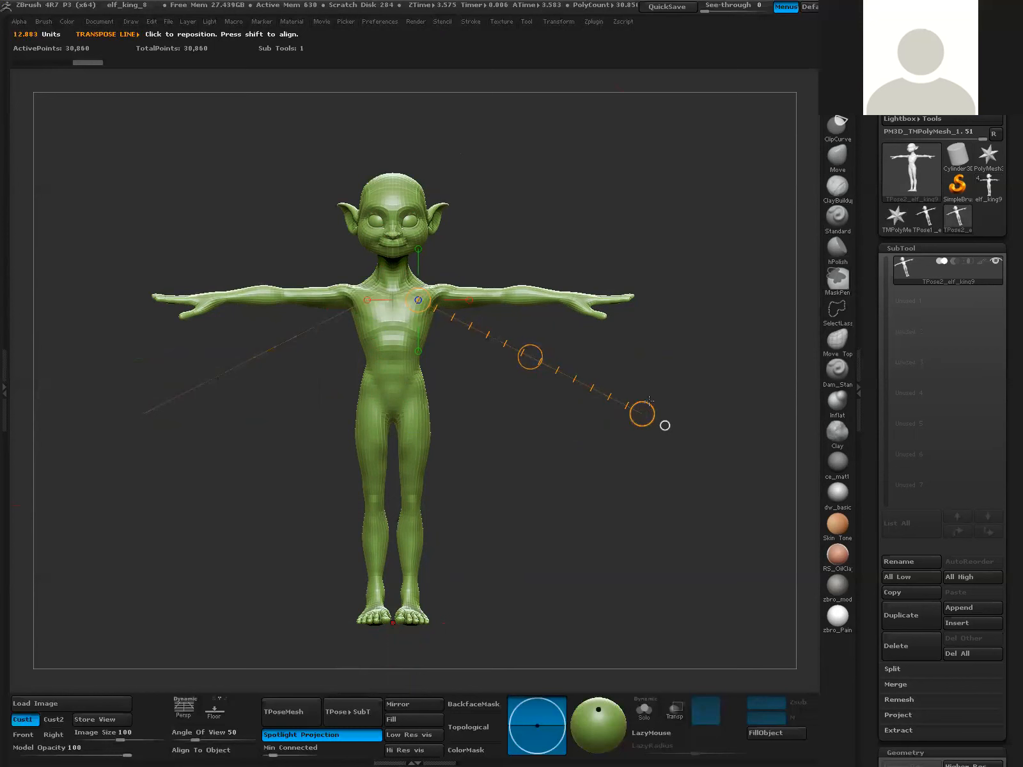
# - Reposition the Transpose line's end, middle and start so that it runs horizontally along the arm from shoulder to fingertips
pyautogui.moveTo(649, 403); pyautogui.dragTo(574, 402)
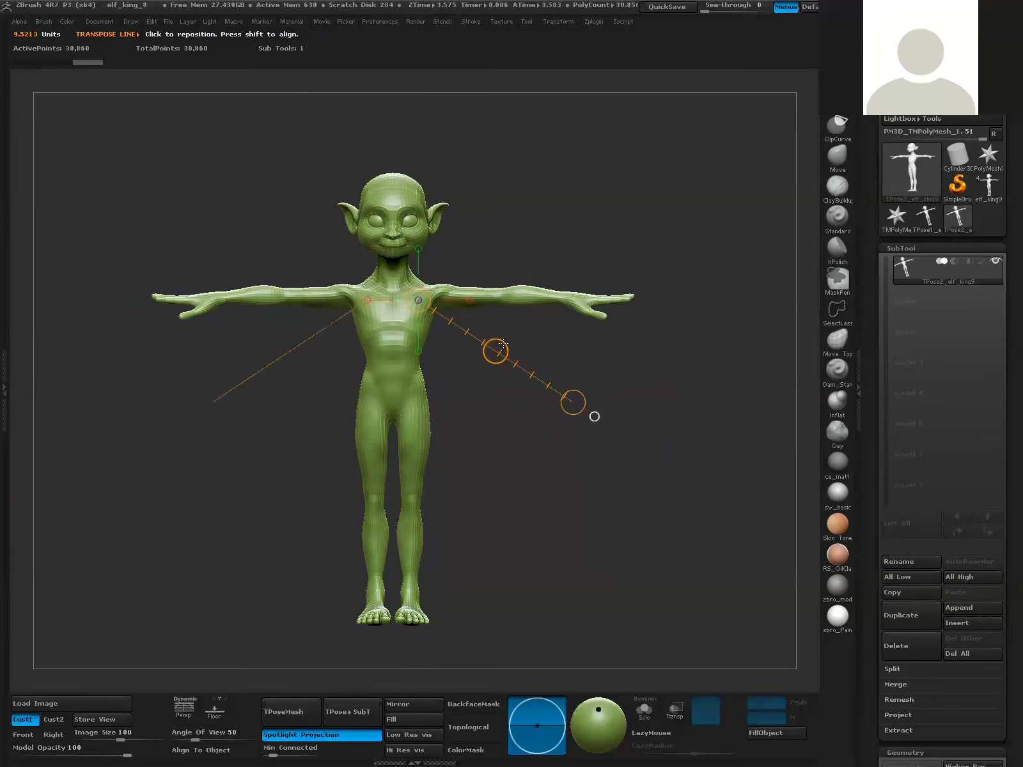
pyautogui.moveTo(501, 344); pyautogui.dragTo(566, 232)
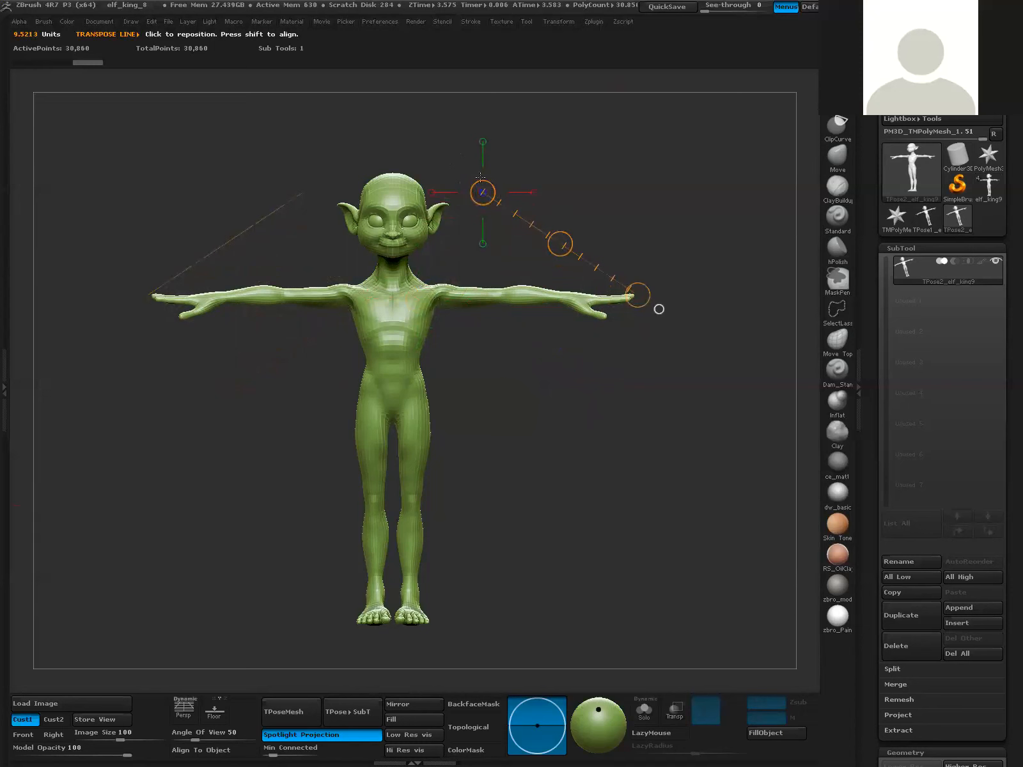
pyautogui.moveTo(479, 207); pyautogui.dragTo(424, 304)
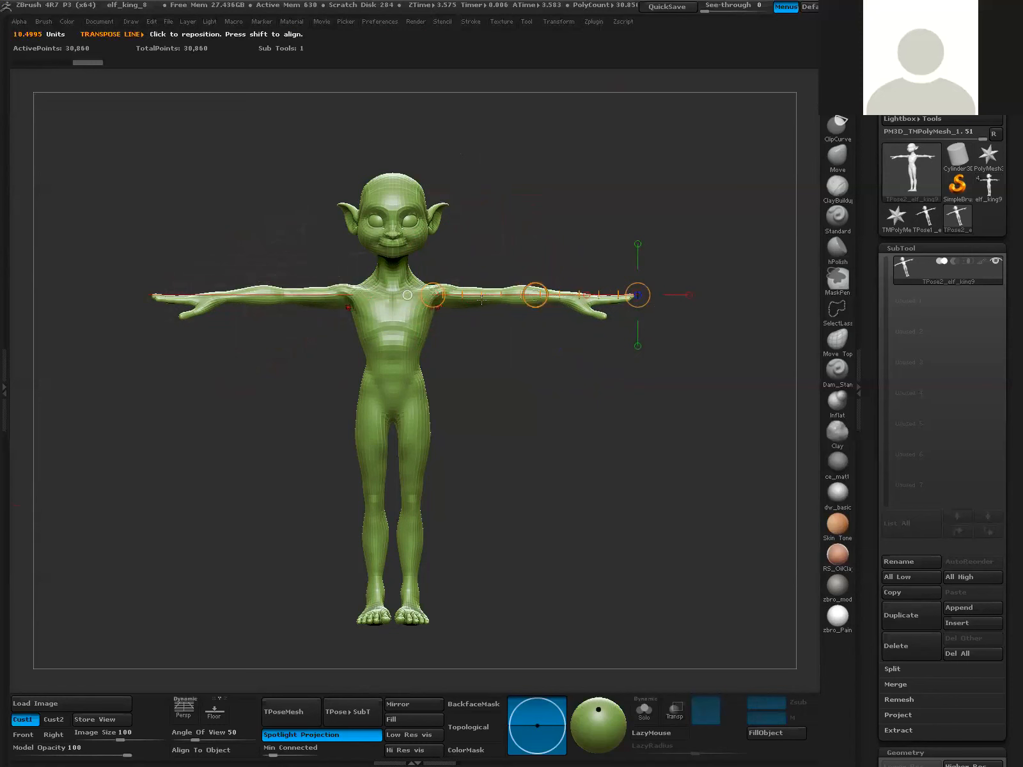
pyautogui.moveTo(586, 388)
pyautogui.mouseDown()
pyautogui.moveTo(574, 397)
pyautogui.moveTo(585, 427)
pyautogui.moveTo(582, 393)
pyautogui.mouseUp()
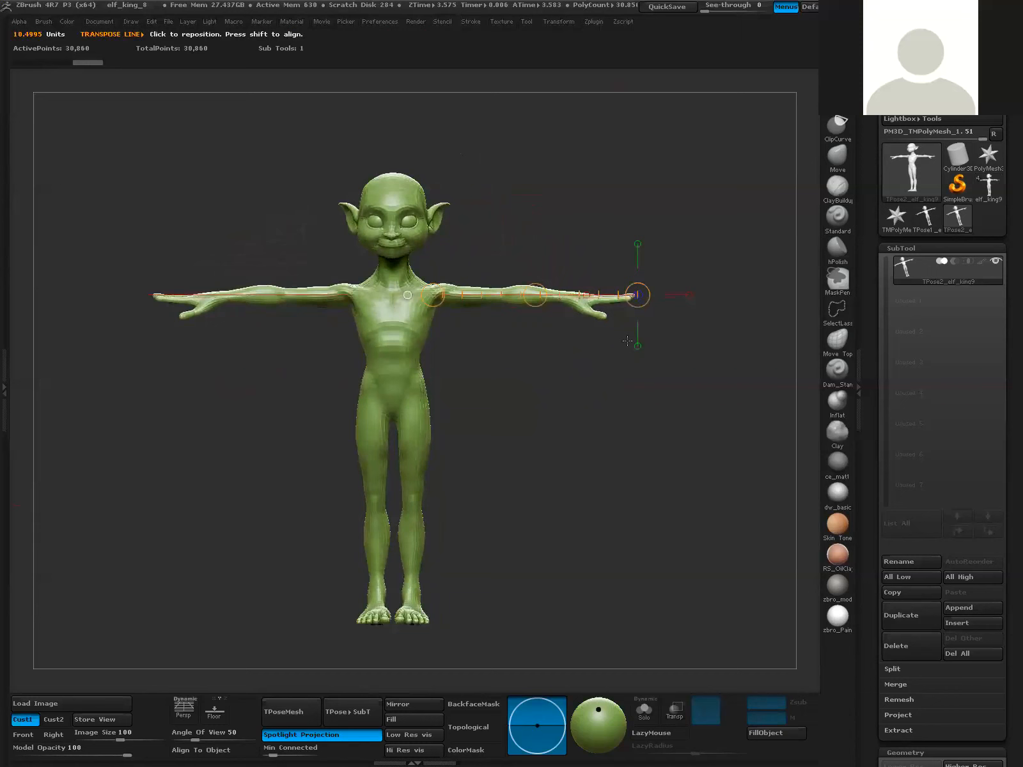
# - Try deforming the unmasked figure with the Transpose line on the arm, and undo the deformation
pyautogui.moveTo(639, 292)
pyautogui.mouseDown()
pyautogui.moveTo(629, 329)
pyautogui.moveTo(623, 323)
pyautogui.moveTo(636, 310)
pyautogui.mouseUp()
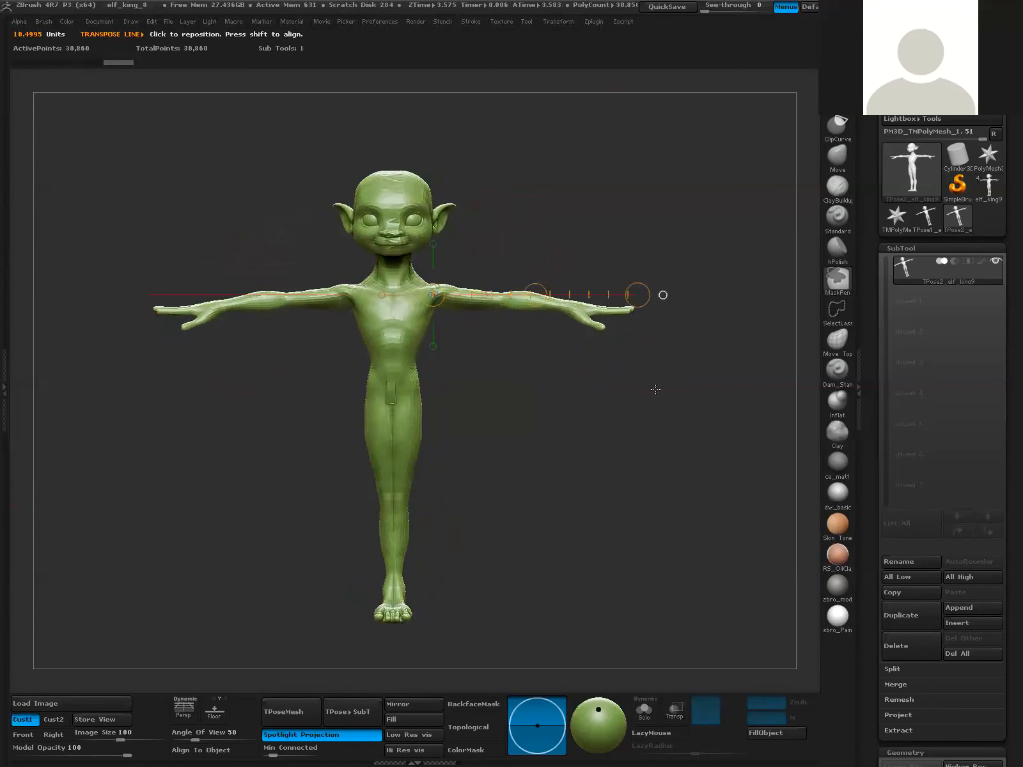
pyautogui.hotkey('ctrl', 'z')
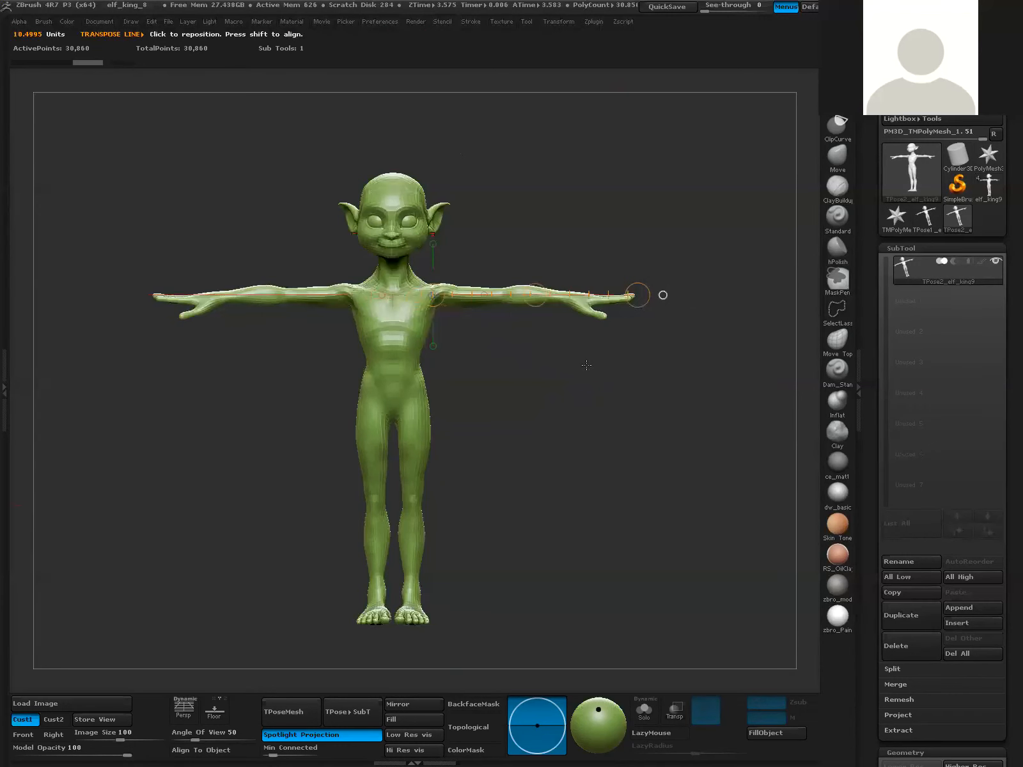
pyautogui.press('q')
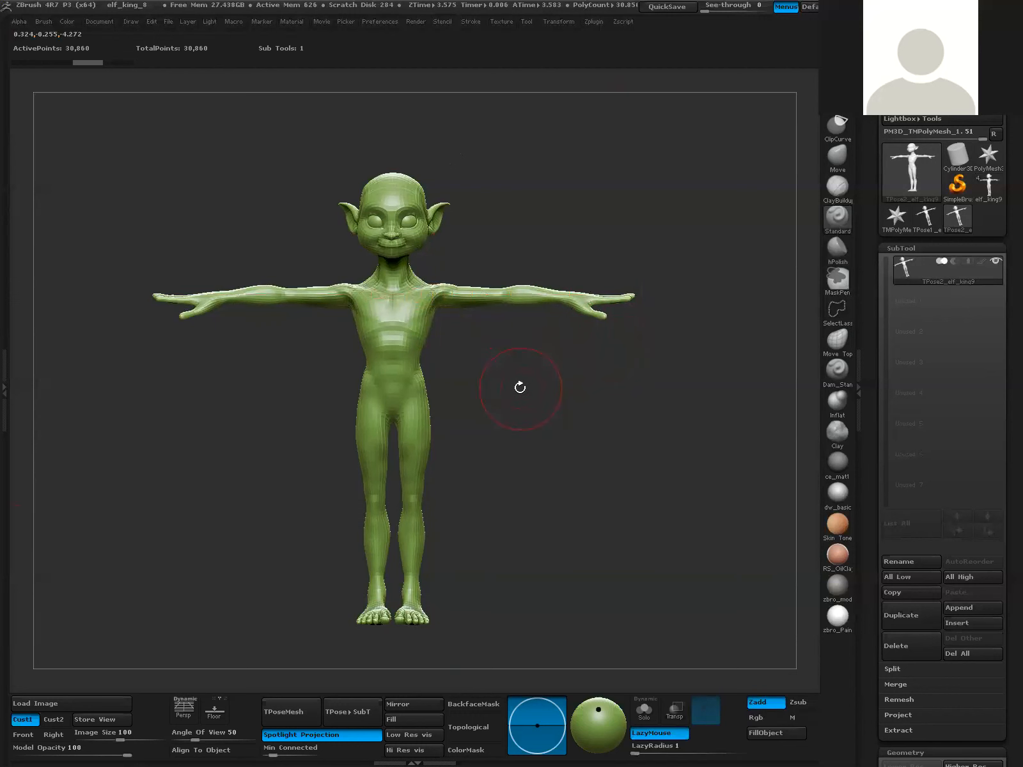
pyautogui.moveTo(538, 352); pyautogui.dragTo(518, 365)
# - Mask the head, torso and legs with a topological Transpose mask from the chest to the shoulder, leaving both arms unmasked
pyautogui.press('w')
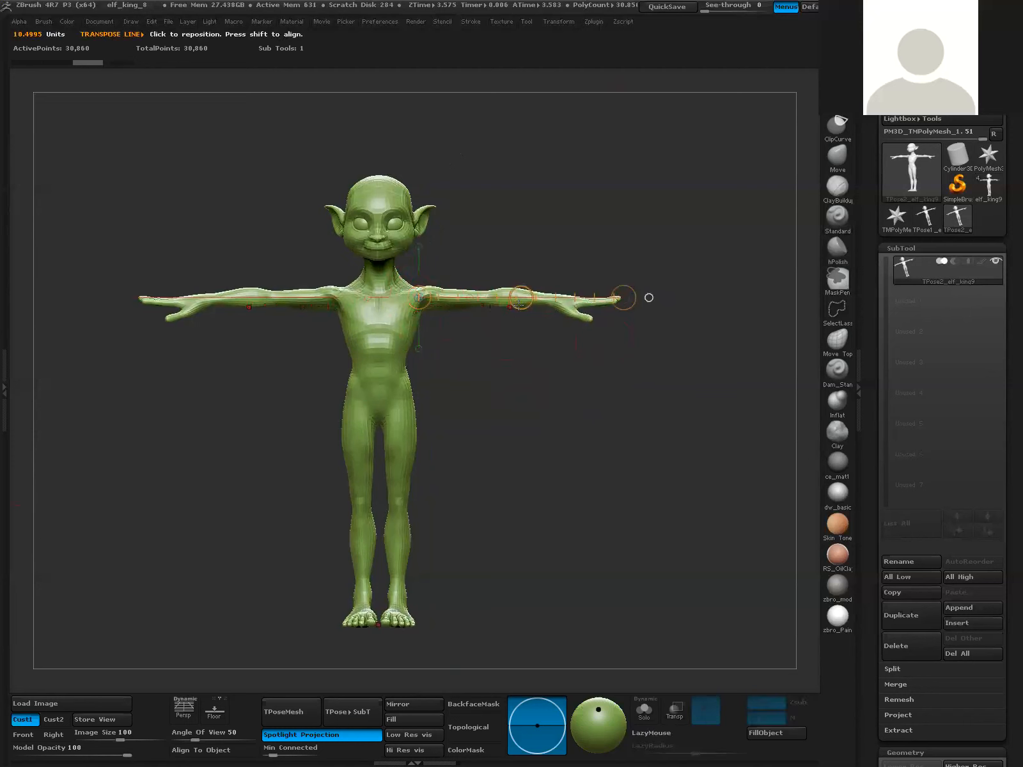
pyautogui.moveTo(519, 303); pyautogui.dragTo(492, 431)
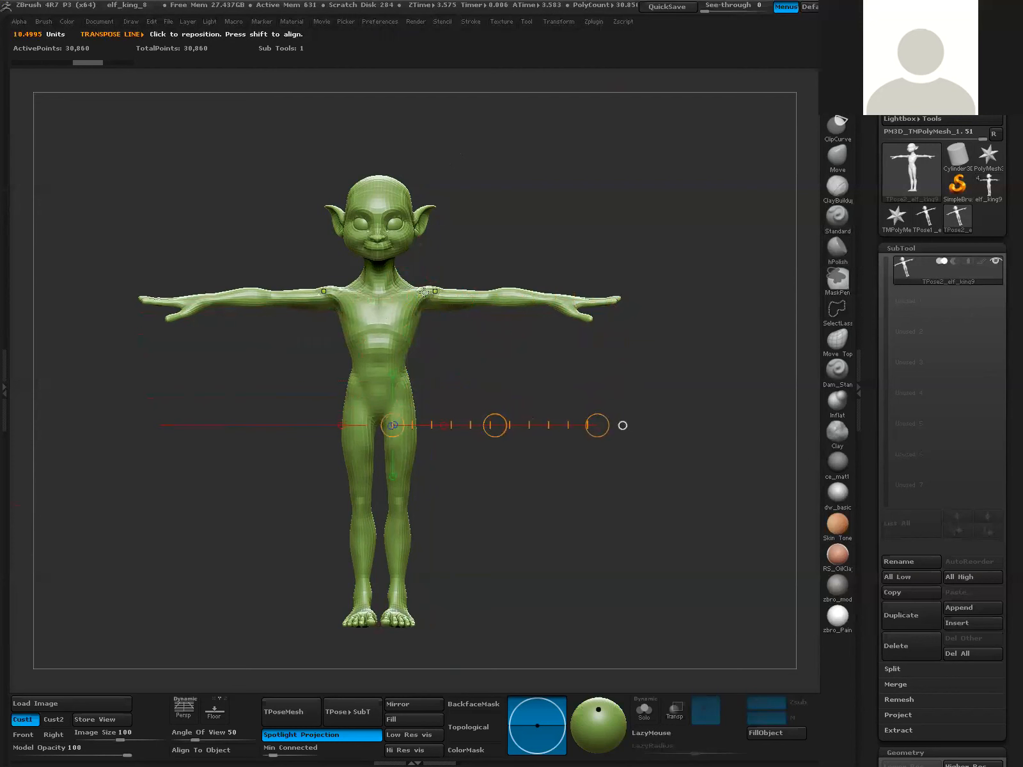
pyautogui.moveTo(403, 300)
pyautogui.keyDown('ctrl'); pyautogui.mouseDown()
pyautogui.moveTo(549, 299)
pyautogui.moveTo(447, 298)
pyautogui.mouseUp(); pyautogui.keyUp('ctrl')
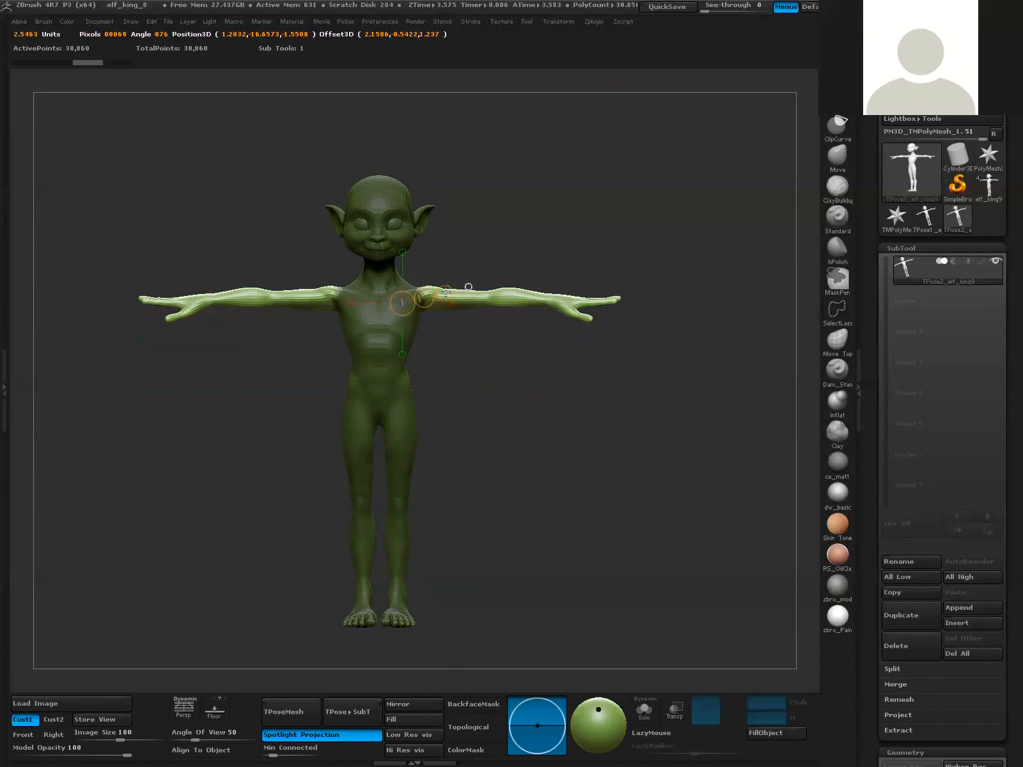
pyautogui.keyDown('ctrl'); pyautogui.moveTo(442, 292); pyautogui.dragTo(441, 287); pyautogui.keyUp('ctrl')
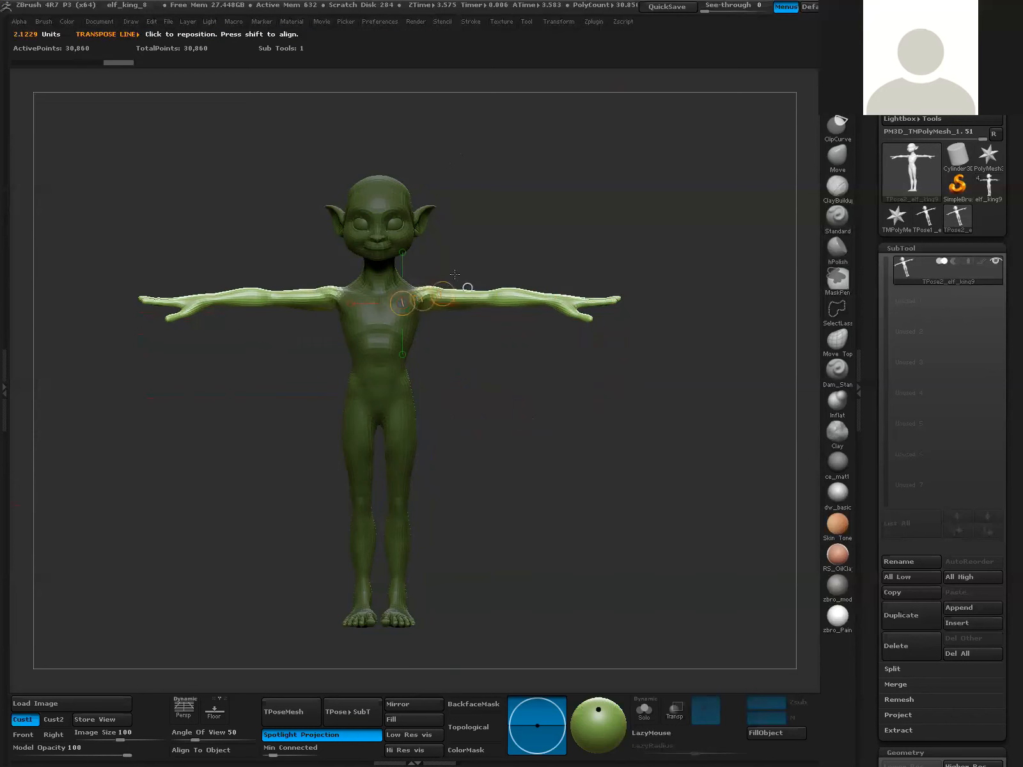
pyautogui.moveTo(541, 403)
pyautogui.mouseDown()
pyautogui.moveTo(509, 409)
pyautogui.moveTo(546, 403)
pyautogui.mouseUp()
pyautogui.moveTo(517, 366); pyautogui.dragTo(520, 358)
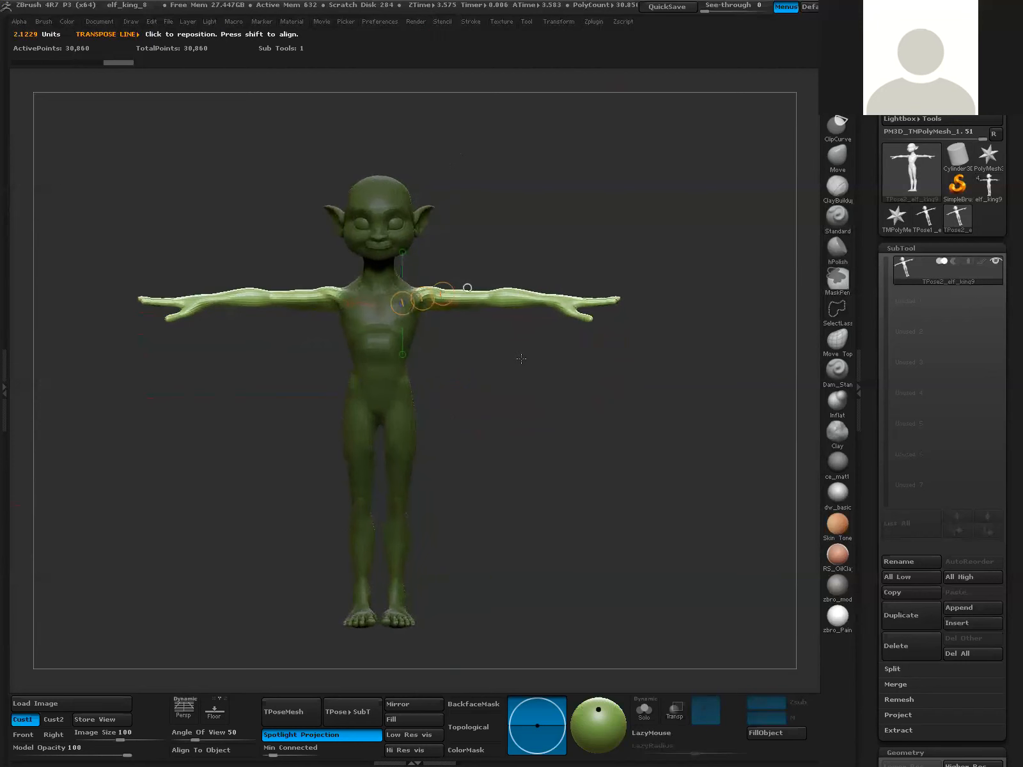
# - Draw a Transpose line about 11 units long along the arm, from the shoulder joint to just past the fingertips
pyautogui.moveTo(427, 305); pyautogui.dragTo(634, 297)
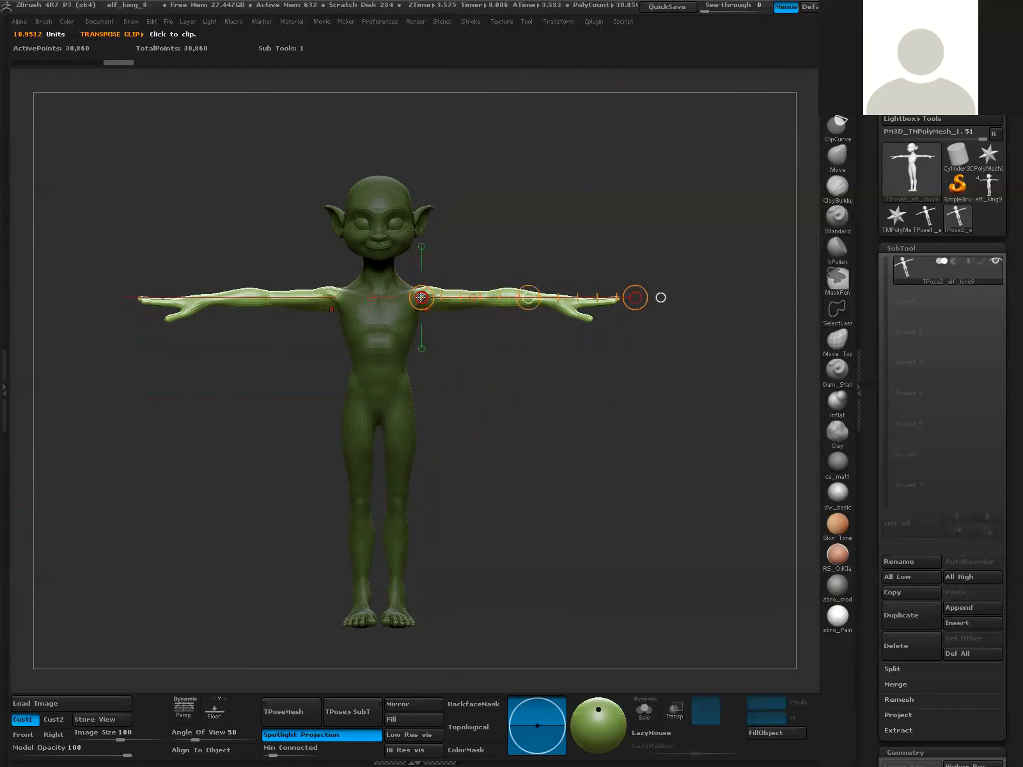
pyautogui.moveTo(555, 397); pyautogui.dragTo(559, 464)
pyautogui.moveTo(530, 322); pyautogui.dragTo(530, 285)
pyautogui.moveTo(531, 440); pyautogui.dragTo(535, 382)
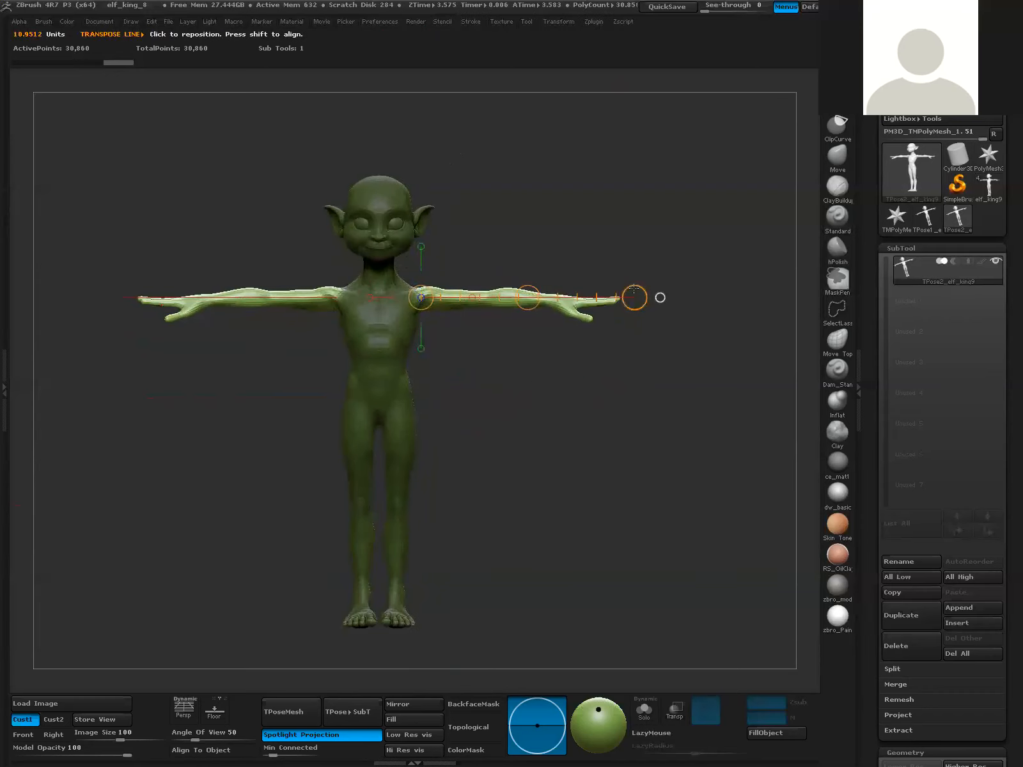
# - Lower both unmasked arms symmetrically from the T-pose to a relaxed A-pose with the Transpose line
pyautogui.moveTo(634, 298); pyautogui.dragTo(595, 407)
pyautogui.moveTo(527, 297); pyautogui.dragTo(526, 298)
pyautogui.moveTo(633, 298); pyautogui.dragTo(608, 368)
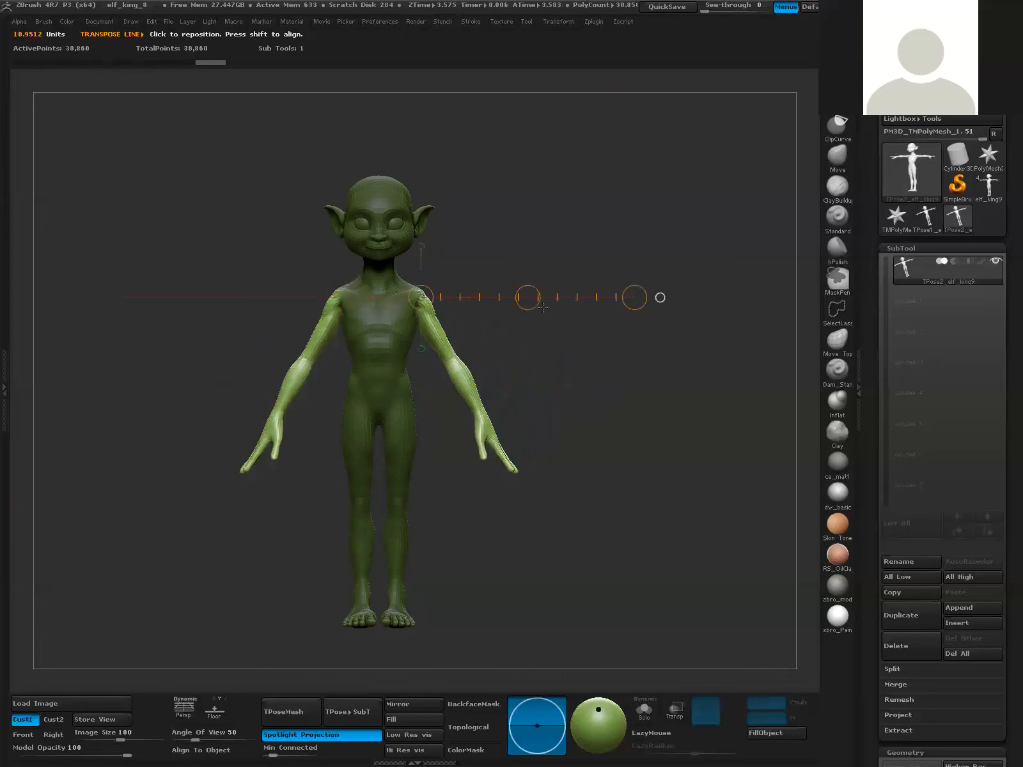
pyautogui.moveTo(527, 298); pyautogui.dragTo(529, 293)
pyautogui.moveTo(606, 383)
pyautogui.mouseDown()
pyautogui.moveTo(568, 382)
pyautogui.moveTo(596, 386)
pyautogui.moveTo(579, 376)
pyautogui.moveTo(609, 369)
pyautogui.moveTo(565, 362)
pyautogui.mouseUp()
# - Return to sculpting, clear the mask and inspect the bent shoulders and armpits
pyautogui.press('q')
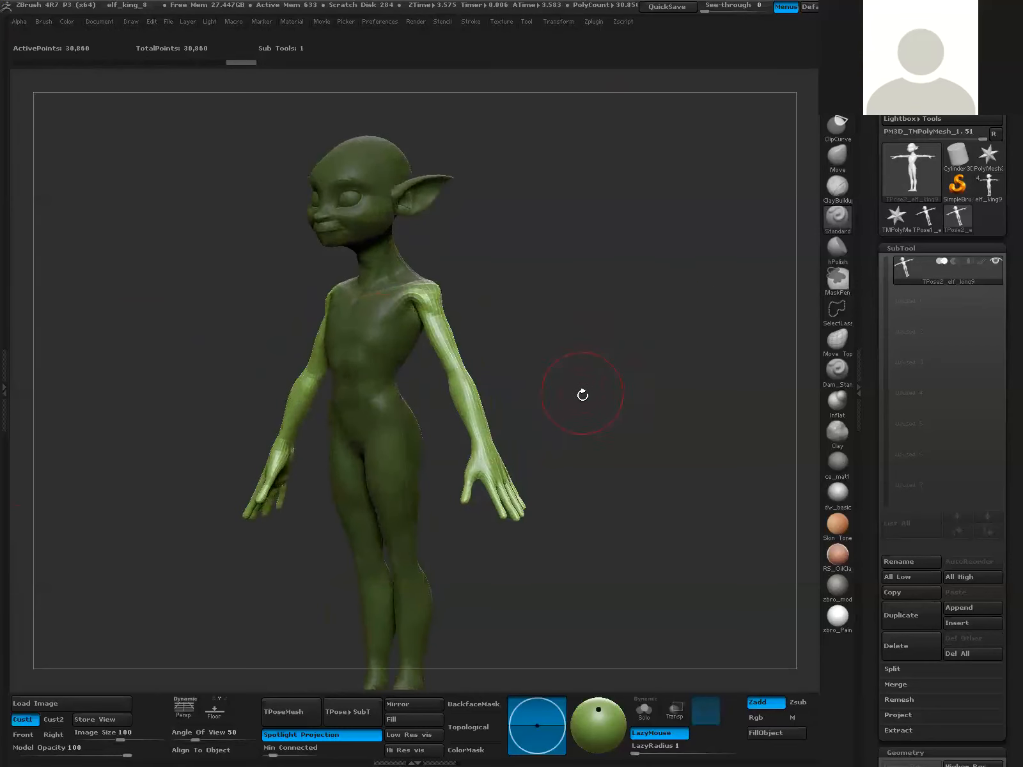
pyautogui.moveTo(575, 359)
pyautogui.mouseDown()
pyautogui.moveTo(595, 359)
pyautogui.moveTo(587, 343)
pyautogui.mouseUp()
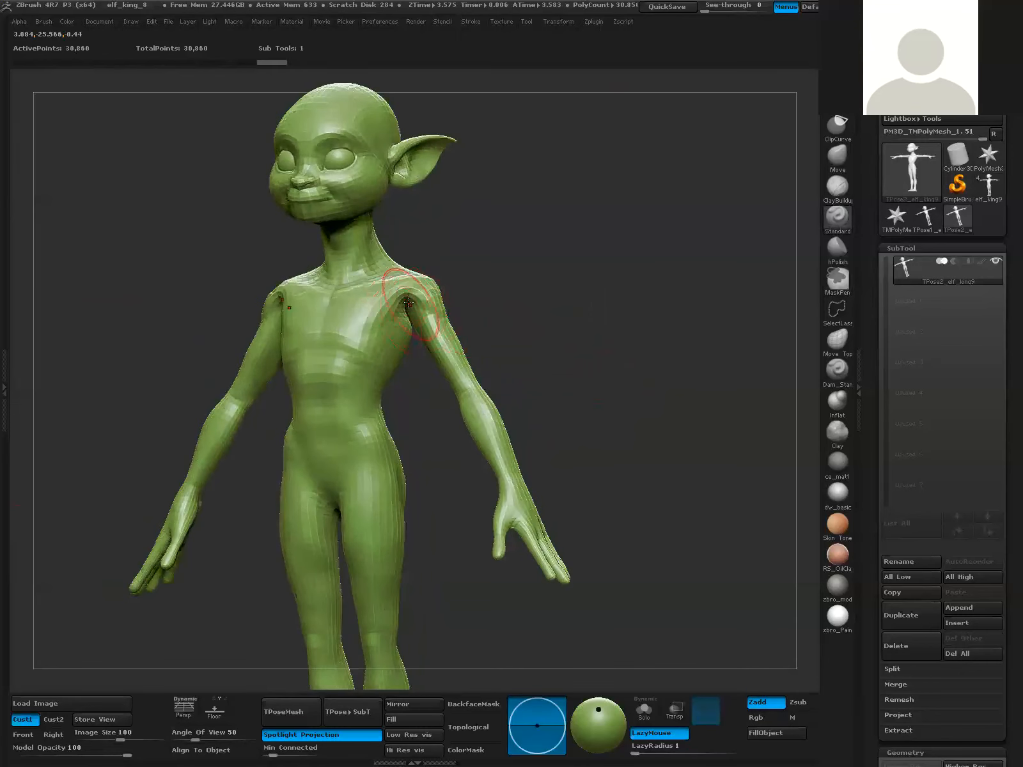
pyautogui.moveTo(552, 303)
pyautogui.mouseDown()
pyautogui.moveTo(573, 316)
pyautogui.moveTo(555, 324)
pyautogui.moveTo(523, 299)
pyautogui.moveTo(566, 349)
pyautogui.moveTo(557, 310)
pyautogui.mouseUp()
pyautogui.moveTo(562, 384)
pyautogui.keyDown('alt'); pyautogui.mouseDown()
pyautogui.moveTo(582, 351)
pyautogui.moveTo(549, 315)
pyautogui.moveTo(671, 315)
pyautogui.mouseUp(); pyautogui.keyUp('alt')
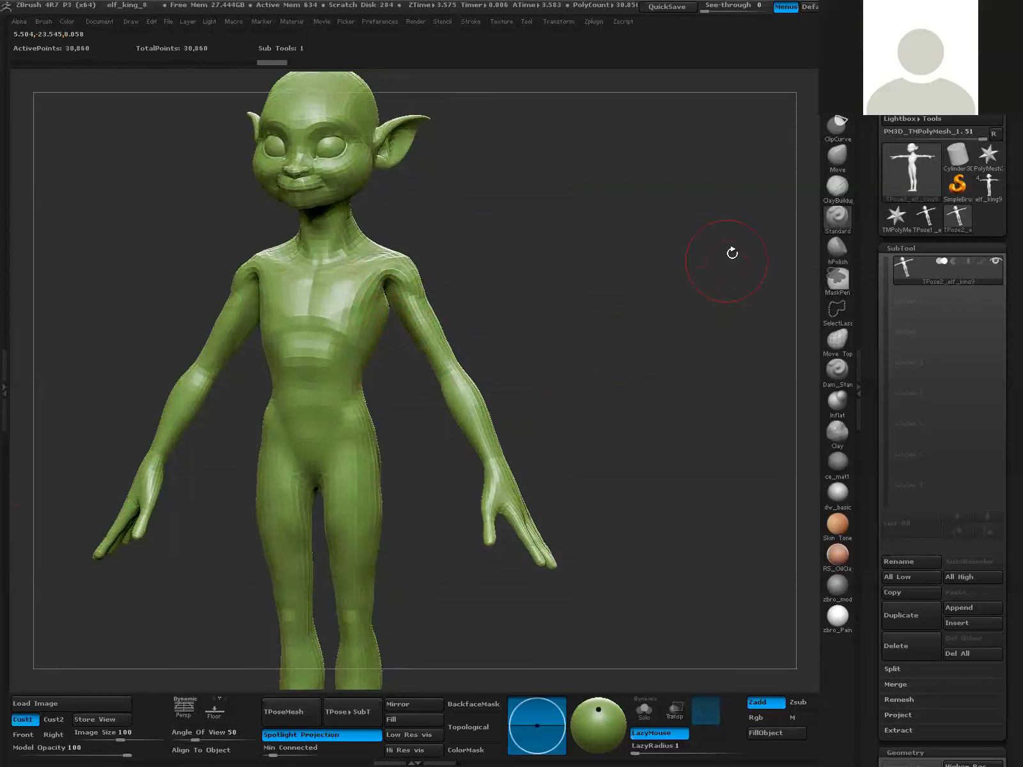
# - Choose the Move Topological brush and reshape the pinched folds at the front of both armpits
pyautogui.click(840, 159)
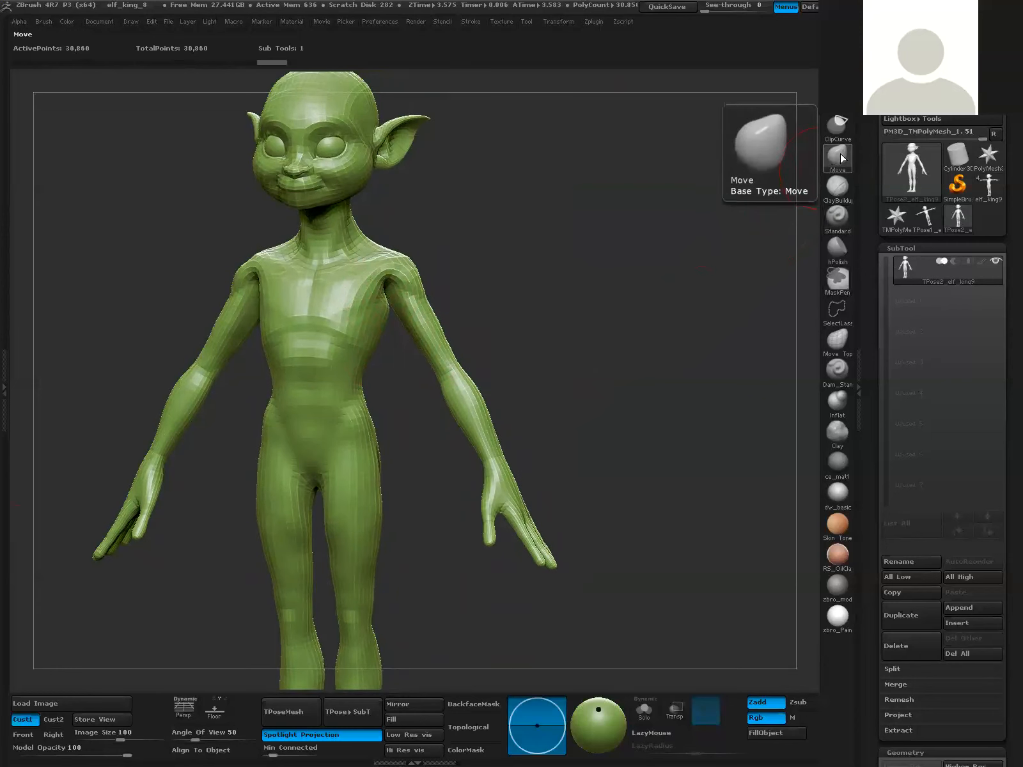
pyautogui.press('b')
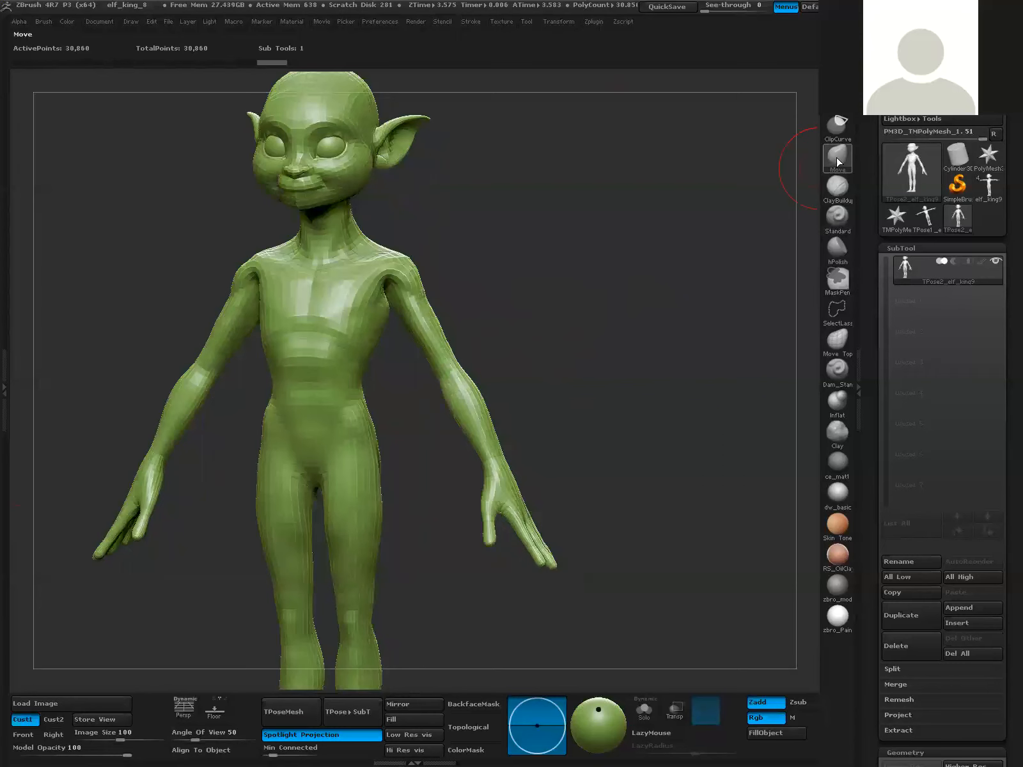
pyautogui.click(839, 157)
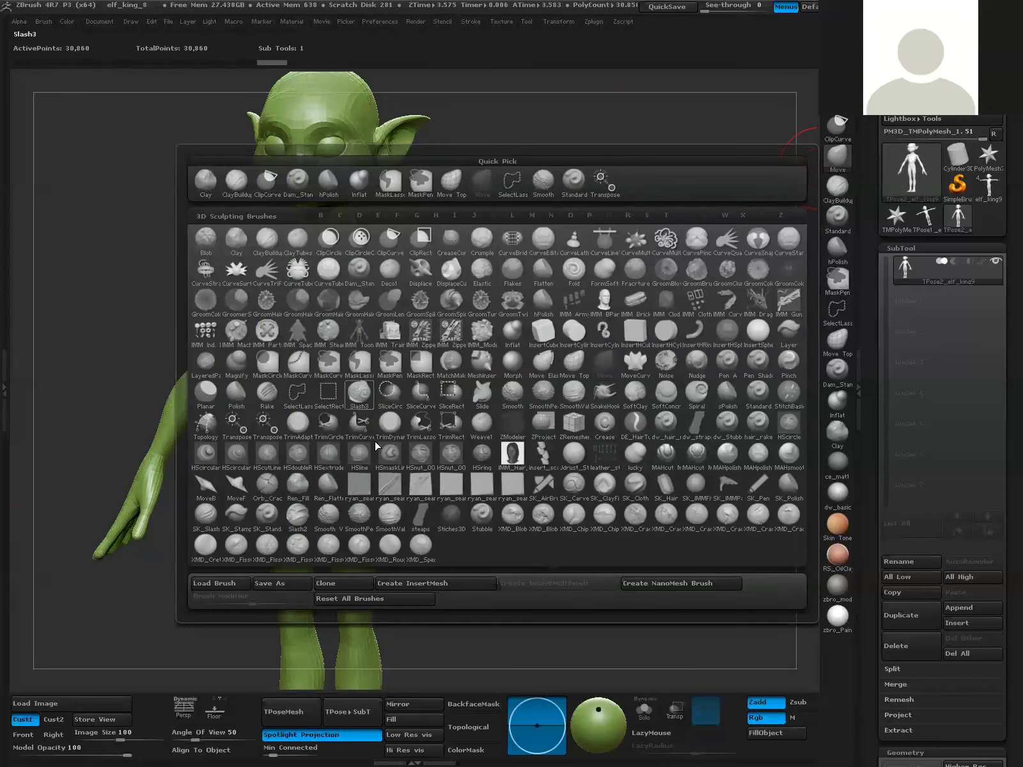
pyautogui.click(576, 368)
pyautogui.moveTo(568, 368)
pyautogui.mouseDown(button='right')
pyautogui.moveTo(540, 353)
pyautogui.moveTo(551, 306)
pyautogui.moveTo(468, 285)
pyautogui.mouseUp(button='right')
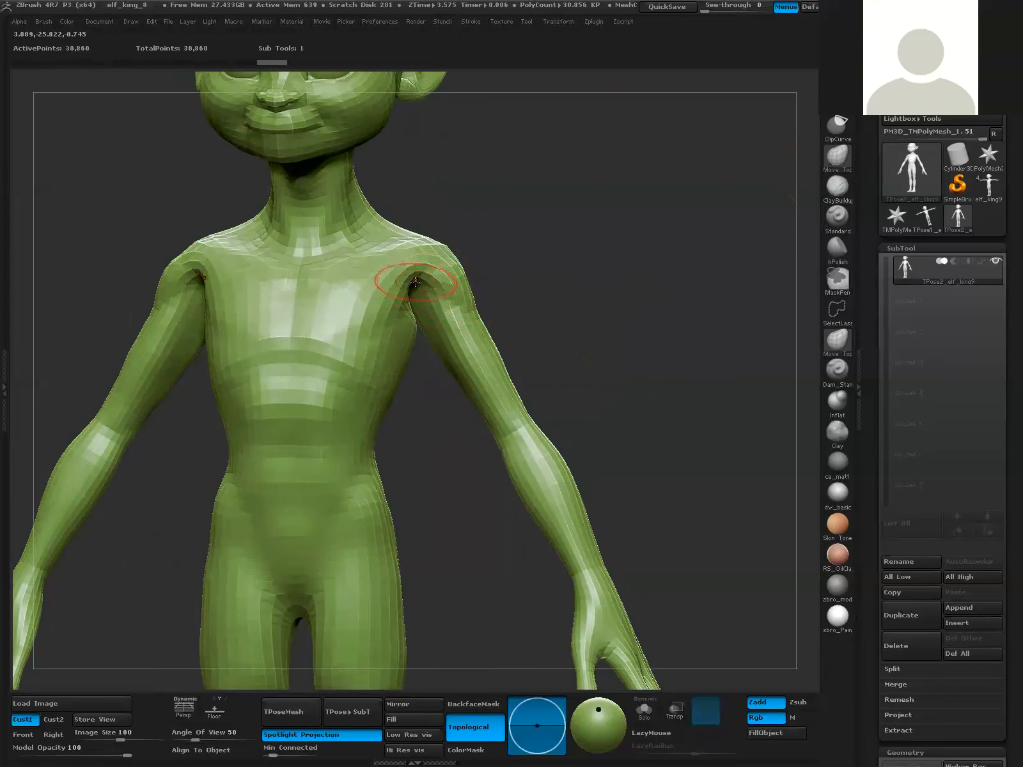
pyautogui.moveTo(482, 269); pyautogui.dragTo(481, 251, button='right')
pyautogui.moveTo(409, 300)
pyautogui.mouseDown()
pyautogui.moveTo(401, 307)
pyautogui.moveTo(418, 282)
pyautogui.moveTo(410, 314)
pyautogui.mouseUp()
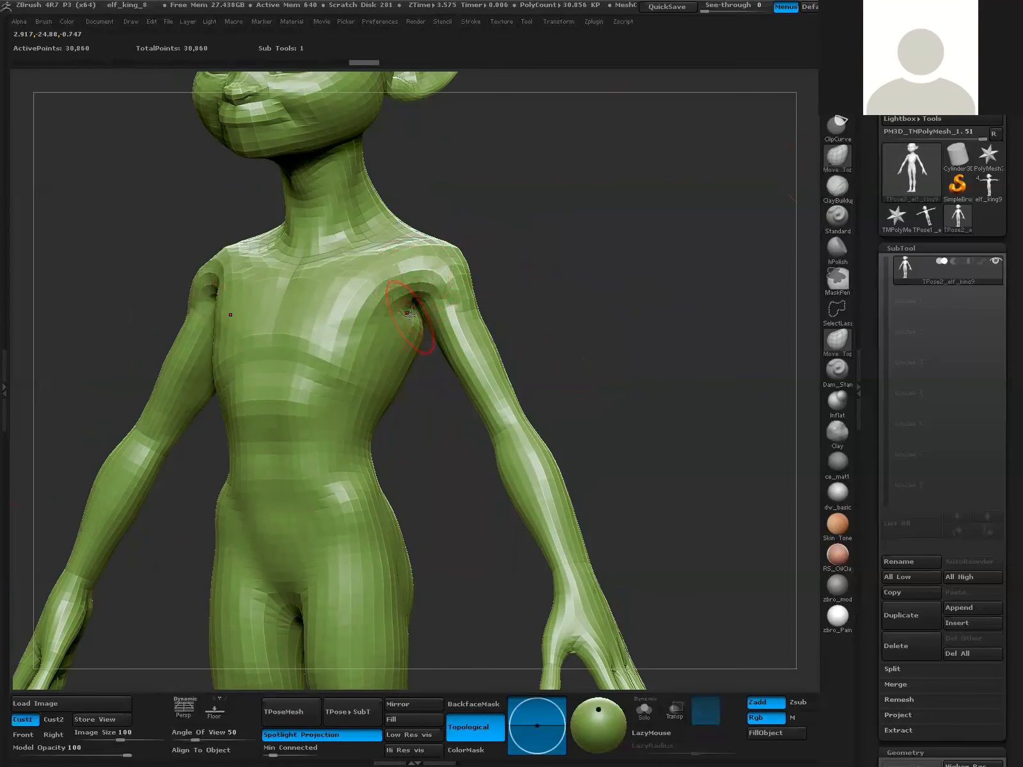
pyautogui.moveTo(513, 285); pyautogui.dragTo(415, 294, button='right')
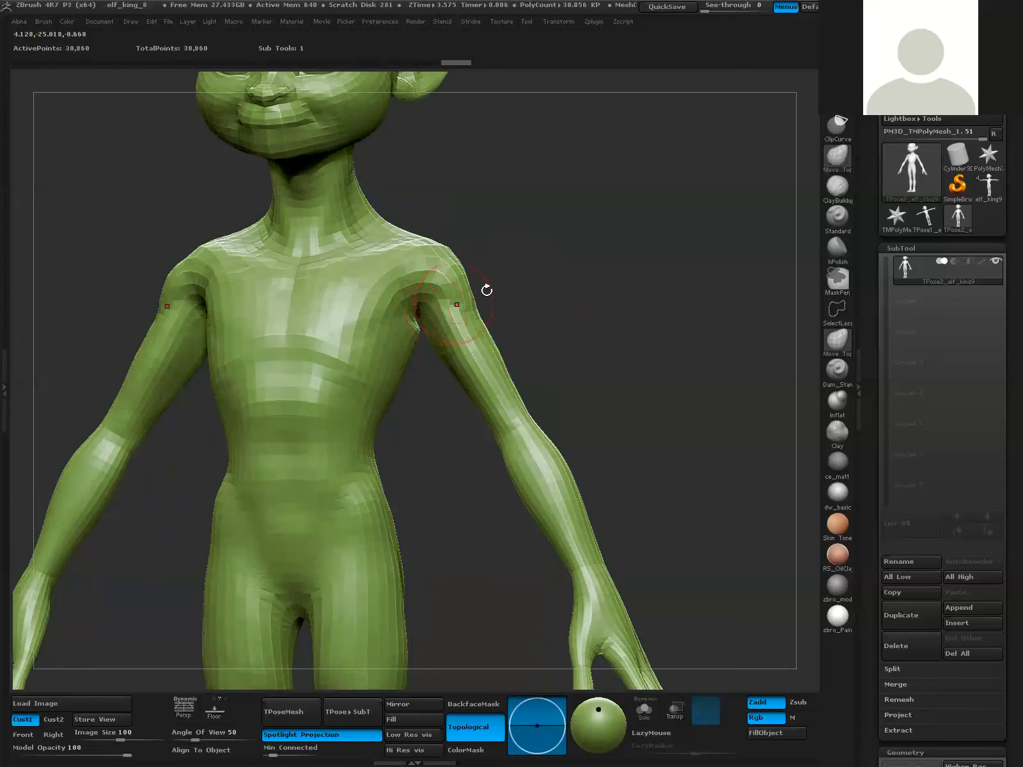
pyautogui.moveTo(486, 290); pyautogui.dragTo(417, 331, button='right')
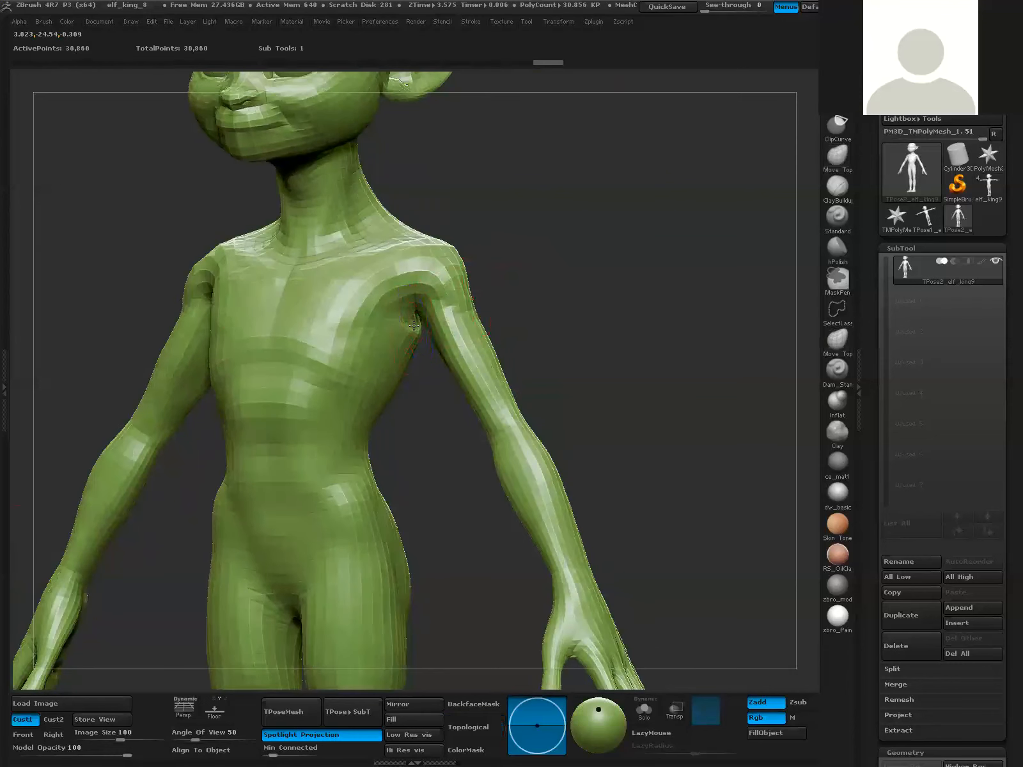
# - Reshape the armpit folds on the back of the body with the Move Topological brush
pyautogui.moveTo(507, 292); pyautogui.dragTo(429, 286, button='right')
pyautogui.moveTo(493, 276); pyautogui.dragTo(525, 273, button='right')
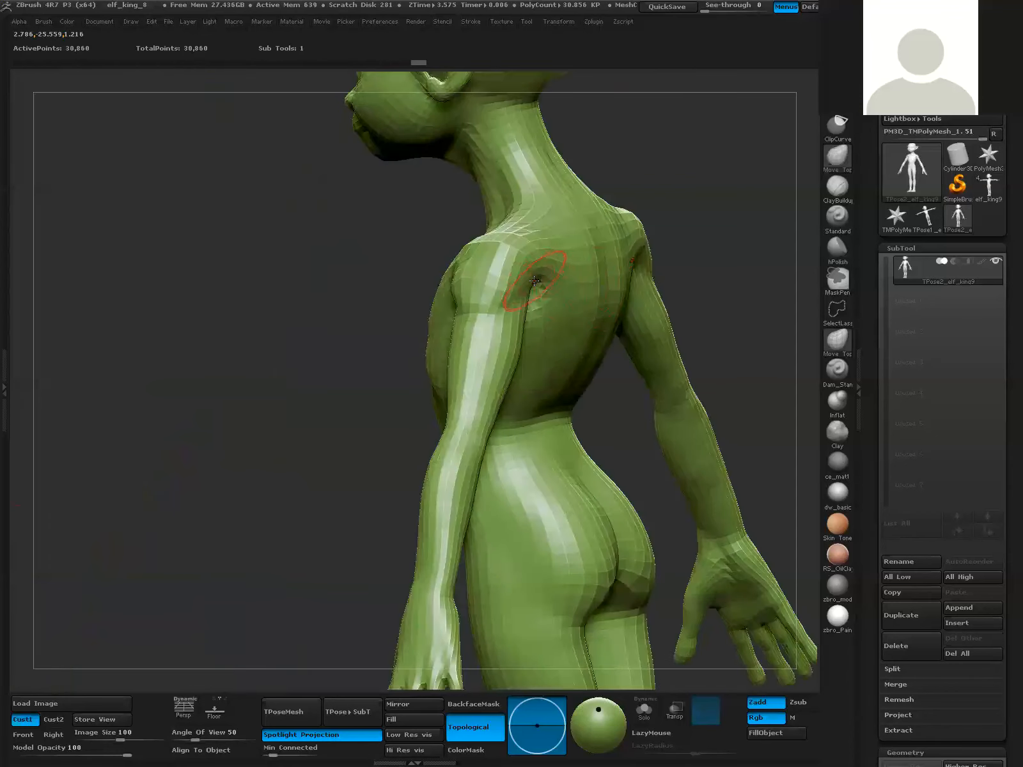
pyautogui.moveTo(365, 377)
pyautogui.mouseDown(button='right')
pyautogui.moveTo(348, 377)
pyautogui.moveTo(536, 308)
pyautogui.mouseUp(button='right')
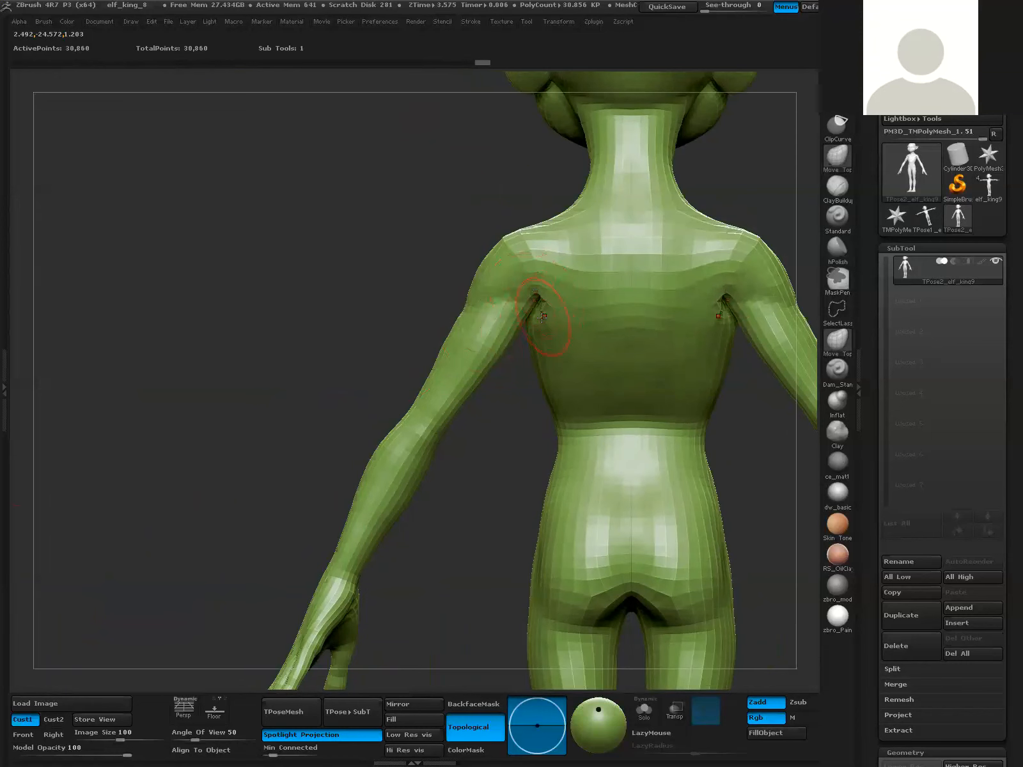
pyautogui.moveTo(542, 317); pyautogui.dragTo(622, 292, button='right')
pyautogui.press('space')
pyautogui.moveTo(534, 253); pyautogui.dragTo(632, 256, button='right')
pyautogui.moveTo(521, 278)
pyautogui.mouseDown(button='right')
pyautogui.moveTo(587, 288)
pyautogui.moveTo(584, 256)
pyautogui.mouseUp(button='right')
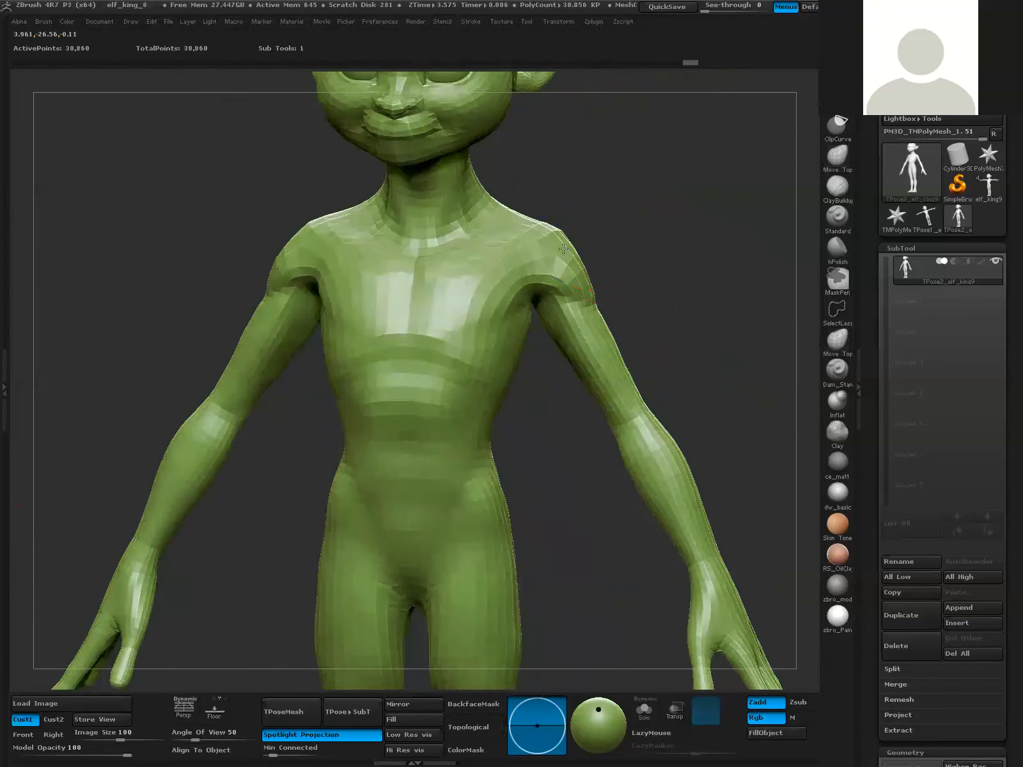
# - Refine the contour of the shoulders from the side with the Move Topological brush and check the whole figure
pyautogui.moveTo(675, 273); pyautogui.dragTo(661, 337, button='right')
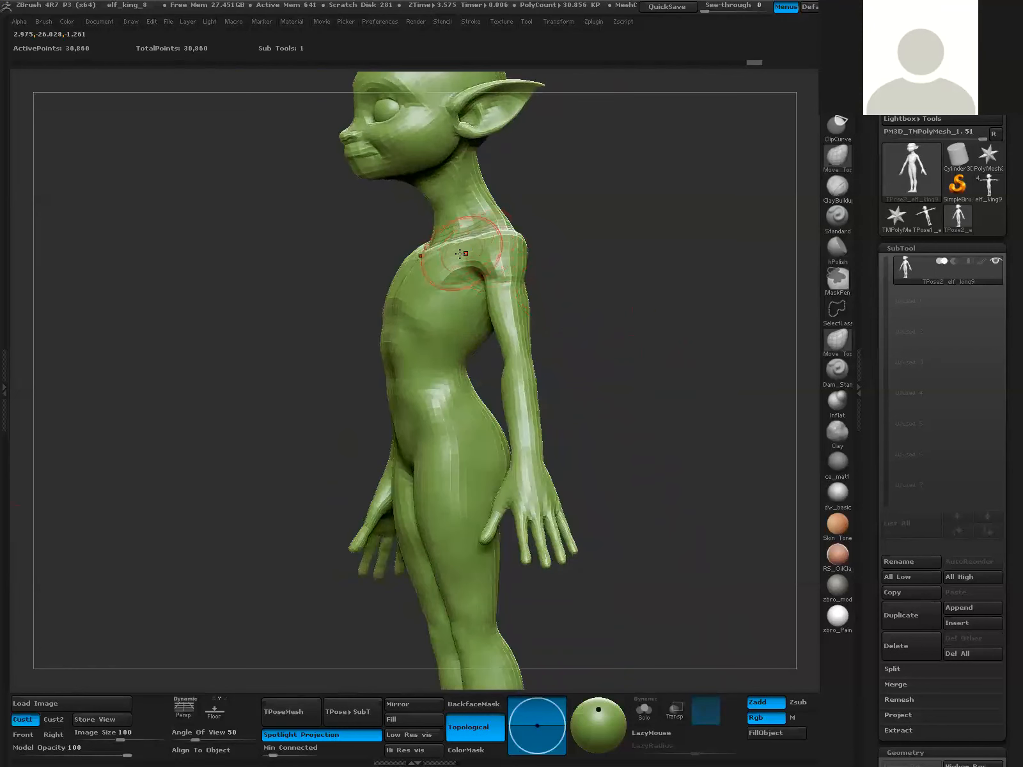
pyautogui.moveTo(565, 264)
pyautogui.mouseDown(button='right')
pyautogui.moveTo(505, 271)
pyautogui.moveTo(596, 271)
pyautogui.mouseUp(button='right')
pyautogui.moveTo(487, 254); pyautogui.dragTo(494, 245)
pyautogui.moveTo(558, 242); pyautogui.dragTo(604, 244, button='right')
pyautogui.moveTo(710, 317); pyautogui.dragTo(535, 347, button='right')
pyautogui.moveTo(618, 391)
pyautogui.mouseDown(button='right')
pyautogui.moveTo(602, 411)
pyautogui.moveTo(642, 406)
pyautogui.moveTo(627, 372)
pyautogui.moveTo(632, 382)
pyautogui.mouseUp(button='right')
pyautogui.press('ctrl')
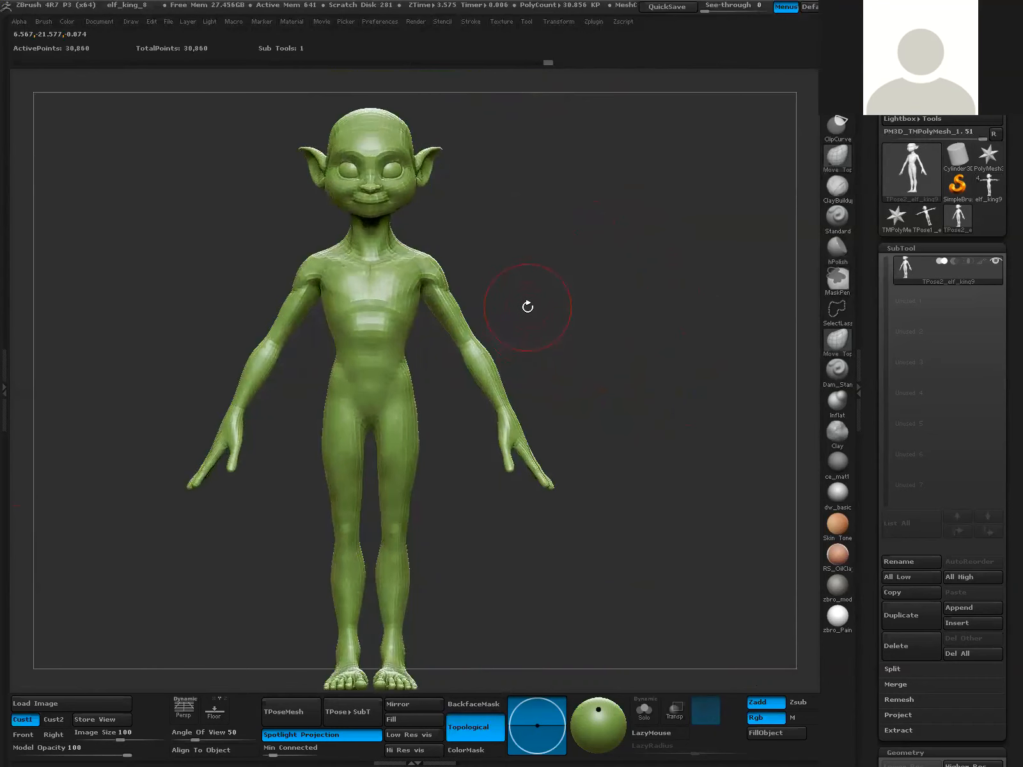
# - In Transpose Rotate mode, topologically mask the head, torso, shoulders and legs so only both arms stay unmasked
pyautogui.press('r')
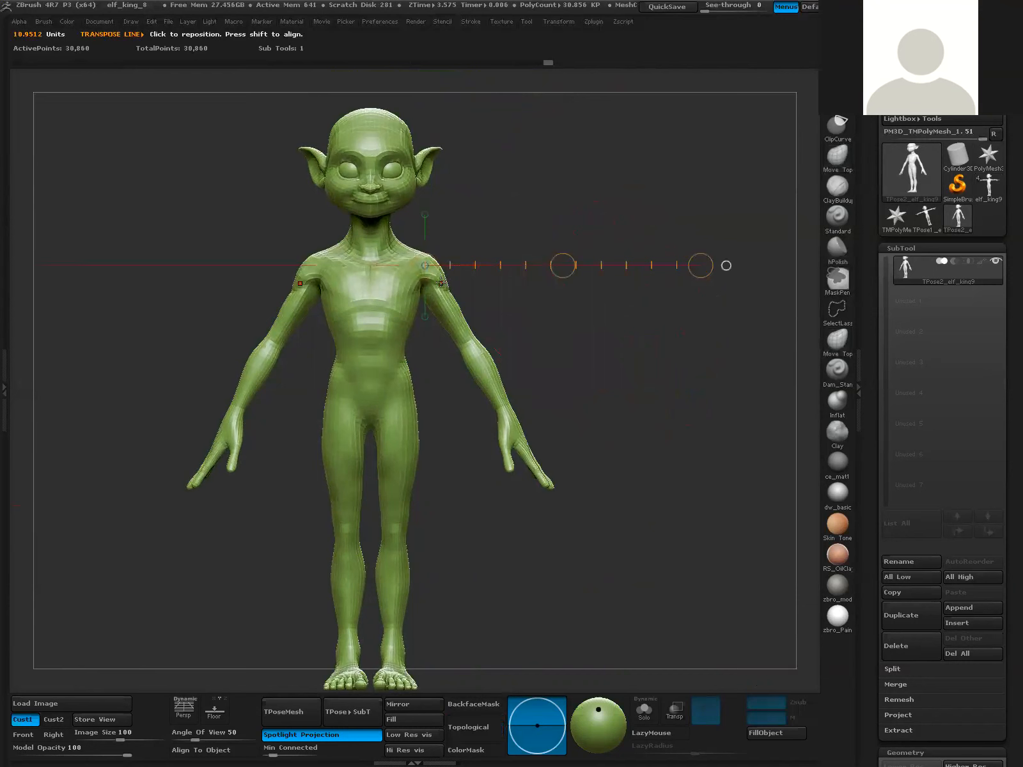
pyautogui.keyDown('ctrl'); pyautogui.moveTo(408, 252); pyautogui.dragTo(444, 308); pyautogui.keyUp('ctrl')
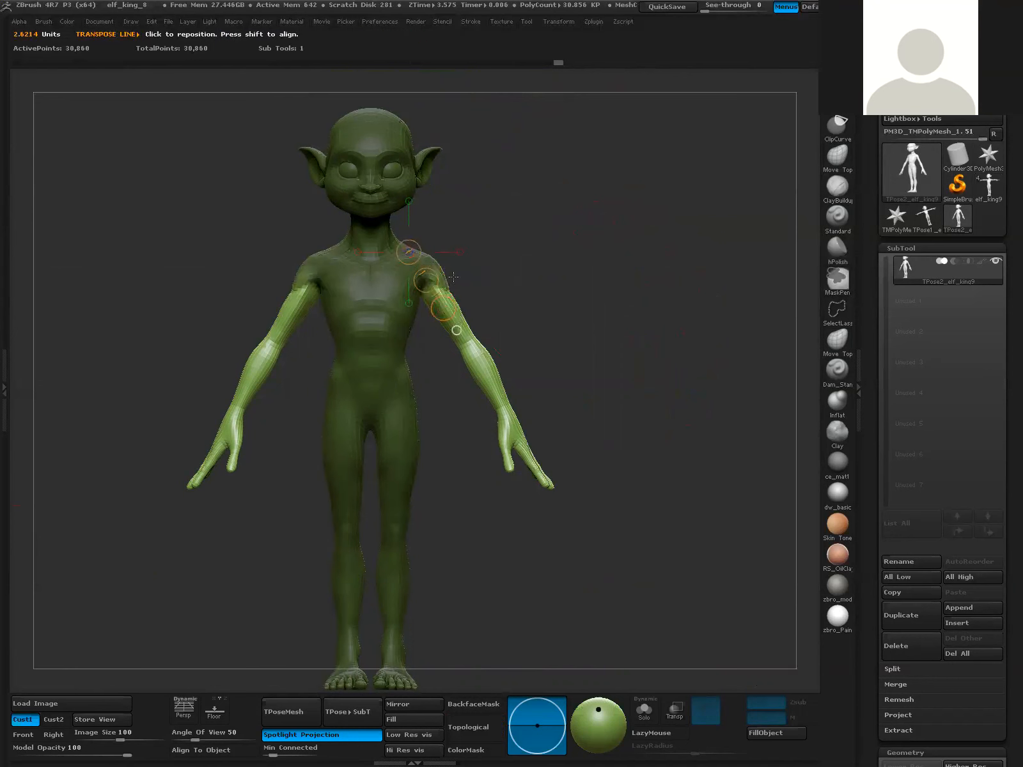
pyautogui.keyDown('ctrl'); pyautogui.moveTo(614, 400); pyautogui.dragTo(625, 381, button='right'); pyautogui.keyUp('ctrl')
pyautogui.moveTo(583, 341); pyautogui.dragTo(434, 289, button='right')
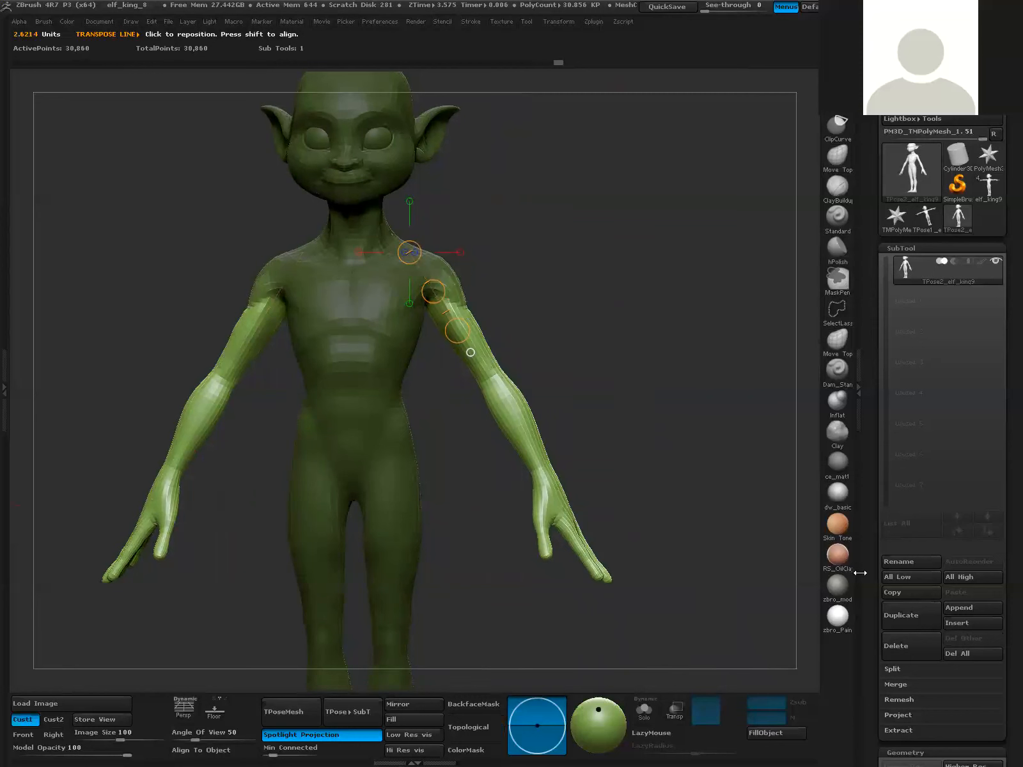
# - Open the Masking settings and blur the mask to soften its border on the upper arms
pyautogui.scroll(-4, 872, 642)
pyautogui.scroll(-4, 874, 639)
pyautogui.scroll(-4, 877, 638)
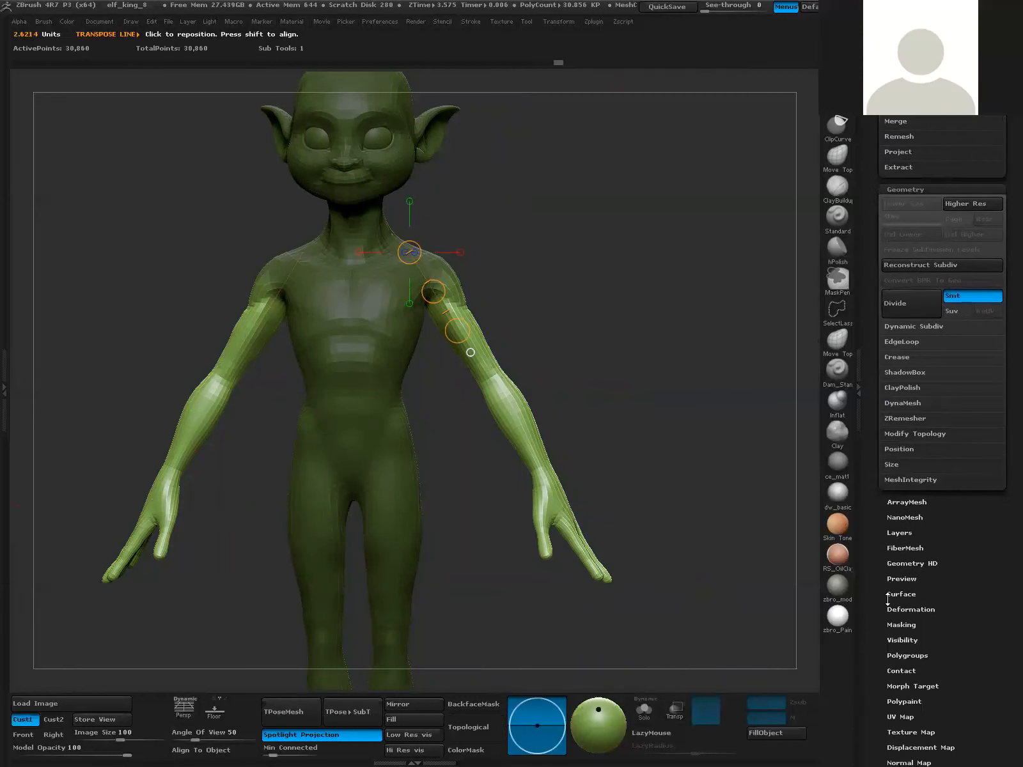
pyautogui.scroll(-2, 879, 603)
pyautogui.click(906, 573)
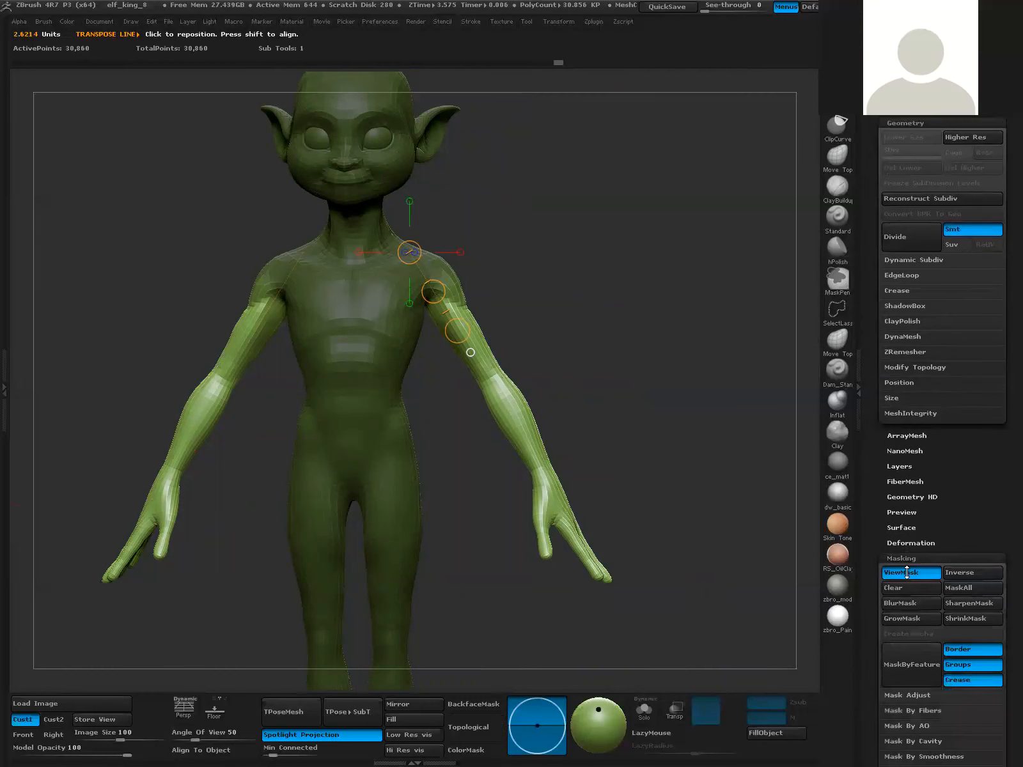
pyautogui.scroll(-4, 906, 576)
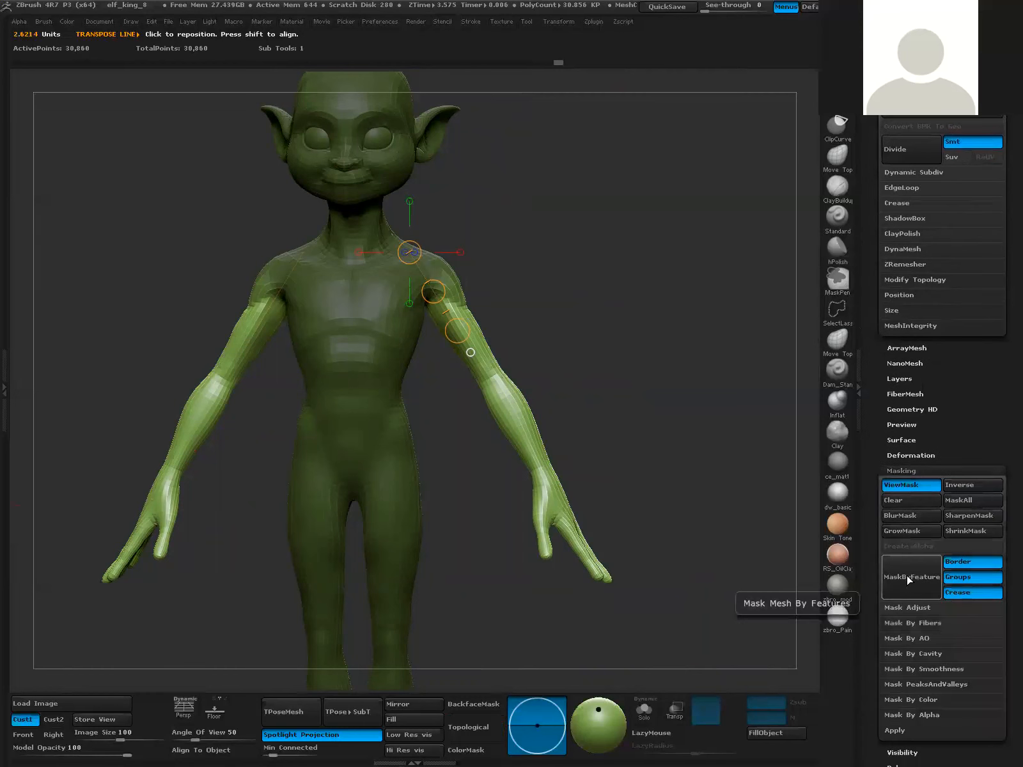
pyautogui.click(912, 518)
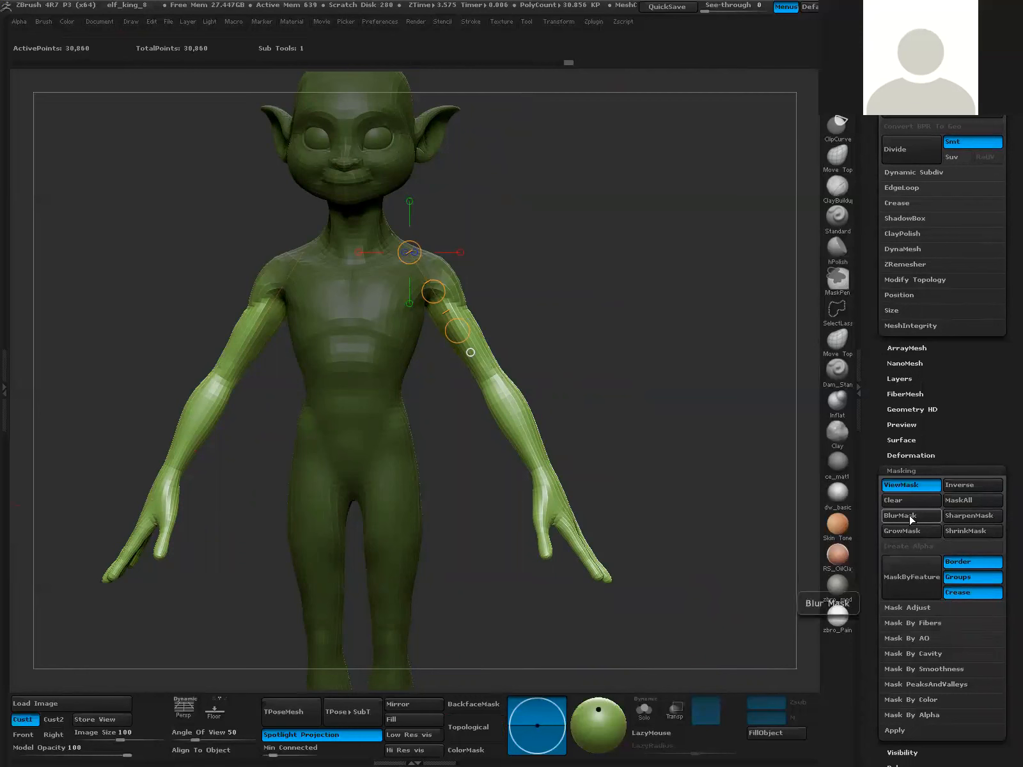
# - Place the Transpose line along the upper arm from the shoulder and rotate both arms down closer to the body
pyautogui.moveTo(440, 293); pyautogui.dragTo(460, 322)
pyautogui.moveTo(461, 321); pyautogui.dragTo(471, 318, button='right')
pyautogui.moveTo(460, 319); pyautogui.dragTo(464, 325)
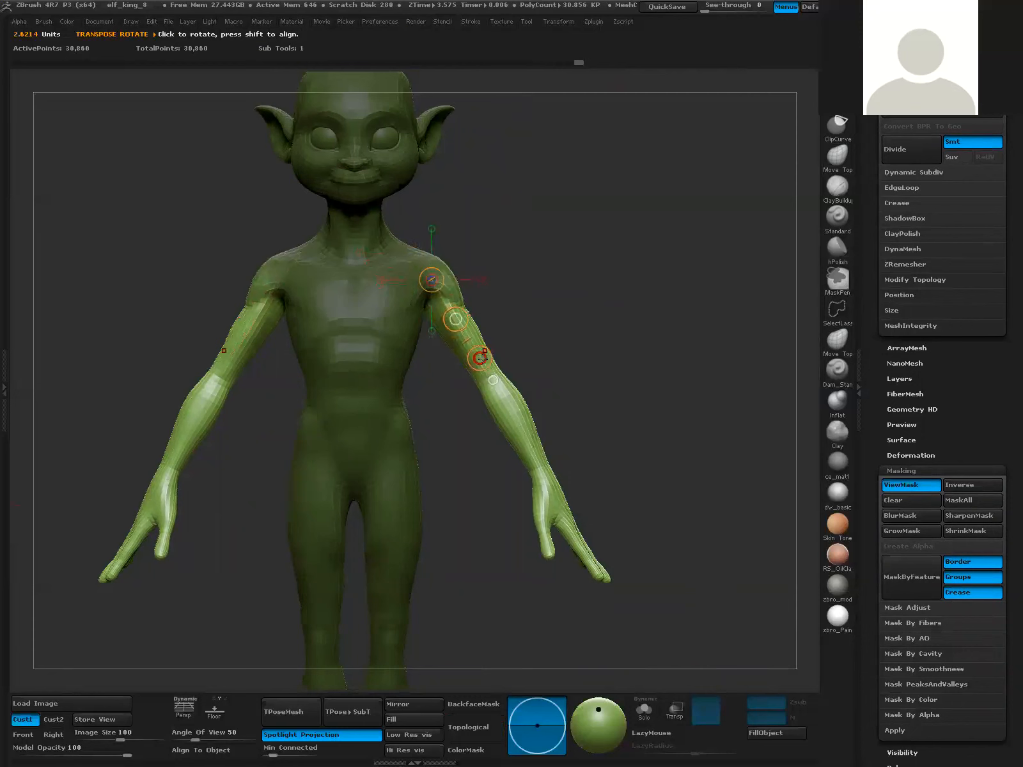
pyautogui.moveTo(479, 358)
pyautogui.mouseDown()
pyautogui.moveTo(458, 371)
pyautogui.moveTo(607, 337)
pyautogui.moveTo(599, 333)
pyautogui.moveTo(637, 343)
pyautogui.moveTo(652, 324)
pyautogui.moveTo(630, 340)
pyautogui.moveTo(566, 318)
pyautogui.moveTo(607, 337)
pyautogui.moveTo(582, 335)
pyautogui.moveTo(558, 358)
pyautogui.moveTo(530, 359)
pyautogui.moveTo(569, 358)
pyautogui.moveTo(565, 342)
pyautogui.mouseUp()
pyautogui.press('q')
# - Reshape the lowered shoulders from the front, side and back with the Move Topological brush and check the whole figure
pyautogui.click(831, 156)
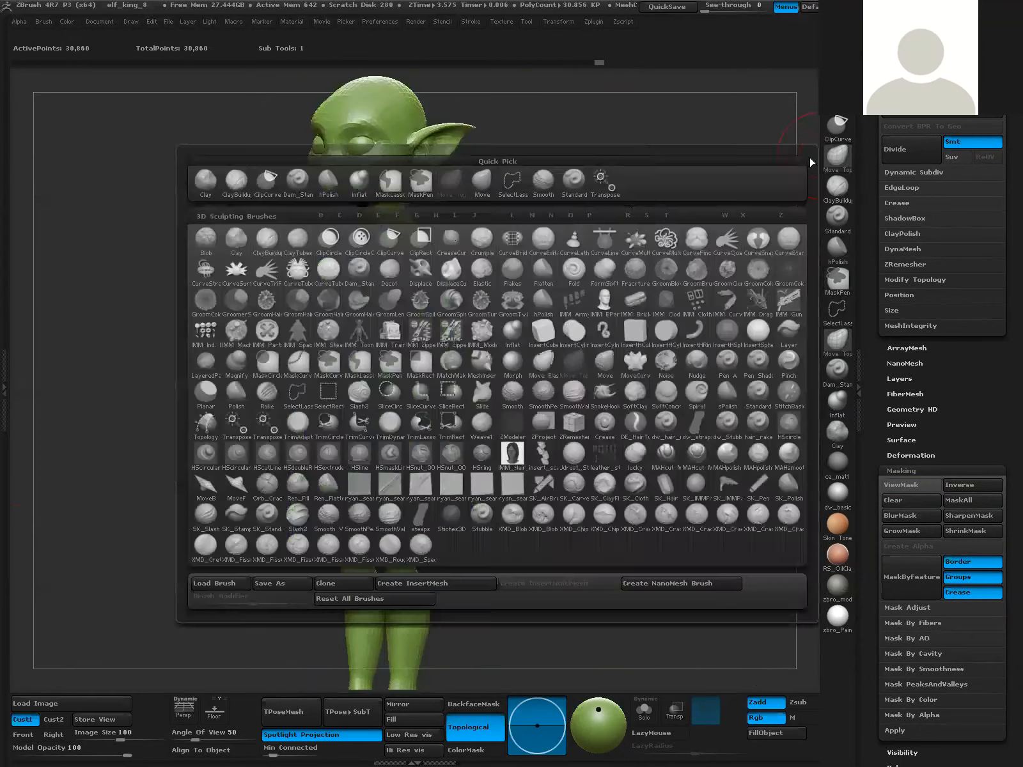
pyautogui.moveTo(502, 266)
pyautogui.keyDown('alt'); pyautogui.mouseDown()
pyautogui.moveTo(540, 272)
pyautogui.moveTo(543, 285)
pyautogui.moveTo(460, 266)
pyautogui.moveTo(416, 273)
pyautogui.mouseUp(); pyautogui.keyUp('alt')
pyautogui.press('space')
pyautogui.moveTo(525, 275); pyautogui.dragTo(478, 294)
pyautogui.keyDown('ctrl'); pyautogui.moveTo(478, 294); pyautogui.dragTo(500, 305, button='right'); pyautogui.keyUp('ctrl')
pyautogui.moveTo(608, 299)
pyautogui.mouseDown(button='right')
pyautogui.moveTo(621, 317)
pyautogui.moveTo(683, 319)
pyautogui.moveTo(594, 322)
pyautogui.moveTo(687, 329)
pyautogui.moveTo(626, 289)
pyautogui.mouseUp(button='right')
pyautogui.press('space')
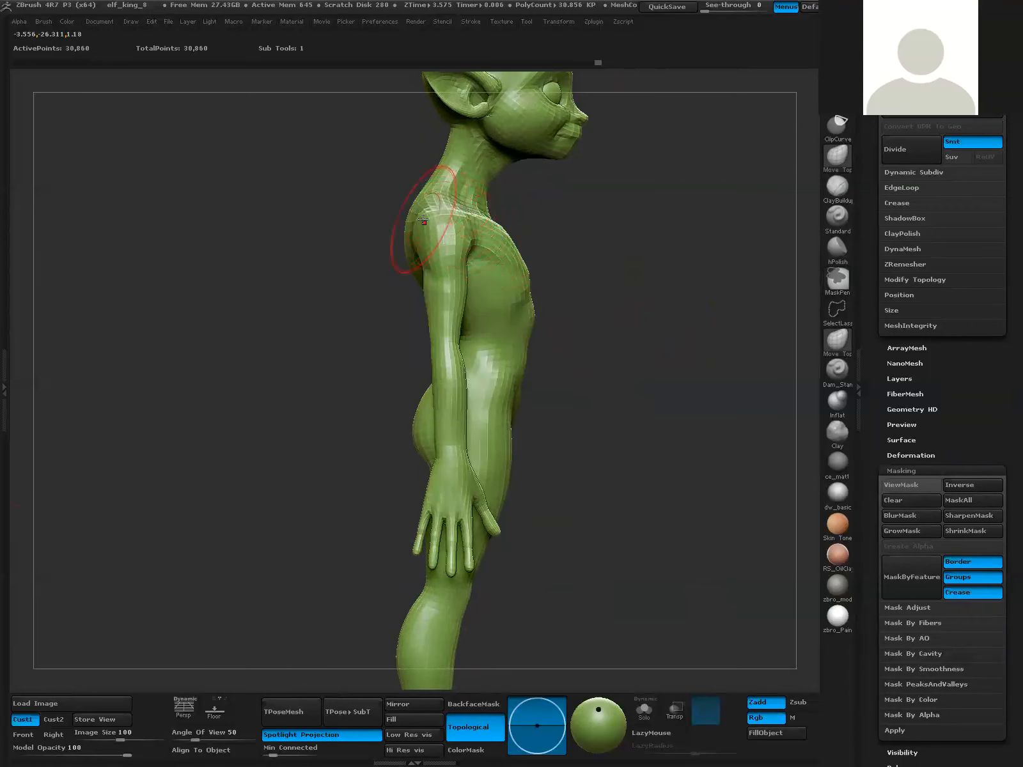
pyautogui.moveTo(581, 236); pyautogui.dragTo(536, 228)
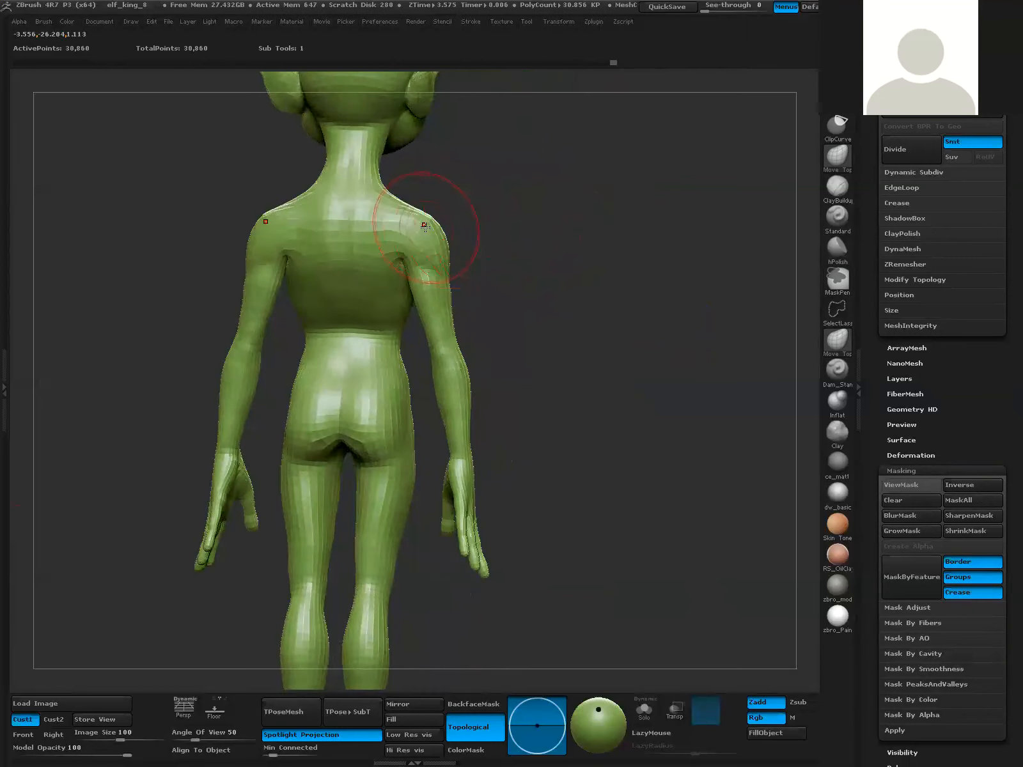
pyautogui.keyDown('alt'); pyautogui.moveTo(584, 288); pyautogui.dragTo(590, 356); pyautogui.keyUp('alt')
pyautogui.keyDown('alt'); pyautogui.moveTo(541, 412); pyautogui.dragTo(601, 391); pyautogui.keyUp('alt')
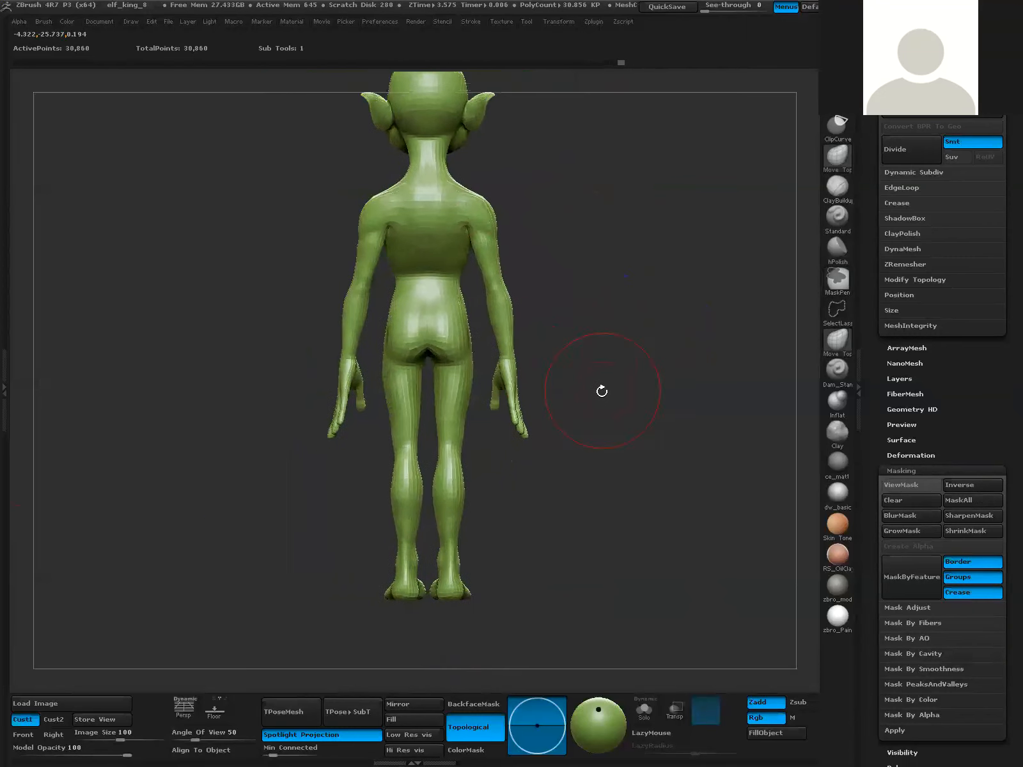
pyautogui.moveTo(578, 442); pyautogui.dragTo(615, 405)
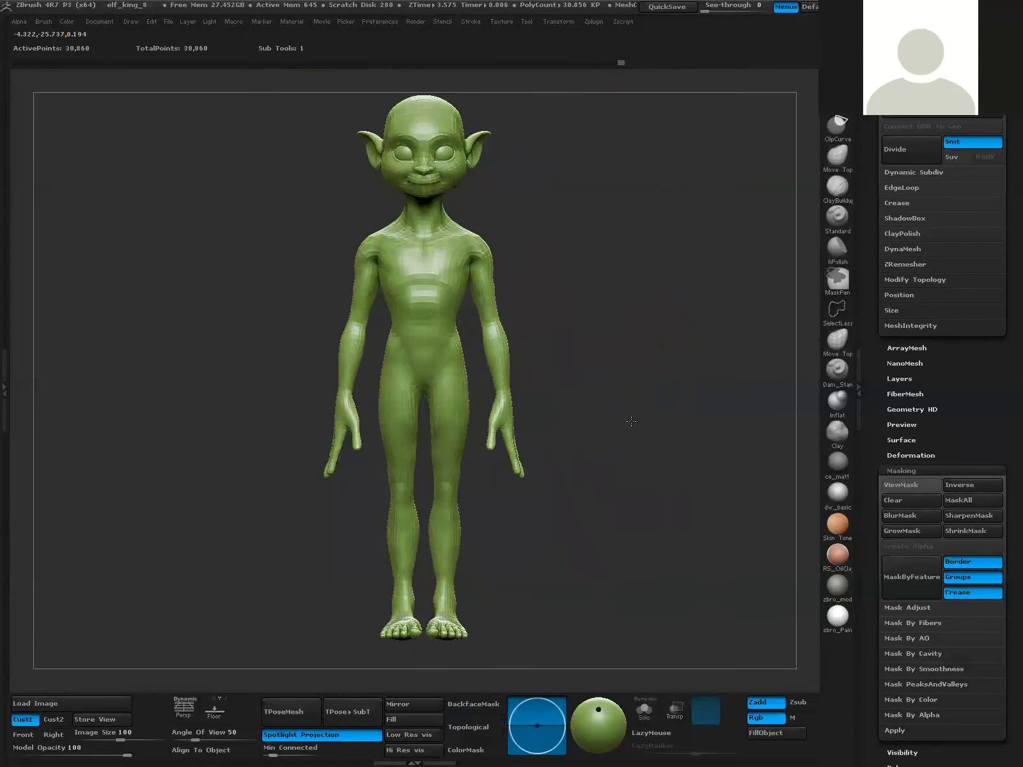
# - Frame the full figure from the front and choose MaskLasso as the masking brush
pyautogui.keyDown('alt'); pyautogui.moveTo(592, 332); pyautogui.dragTo(578, 348); pyautogui.keyUp('alt')
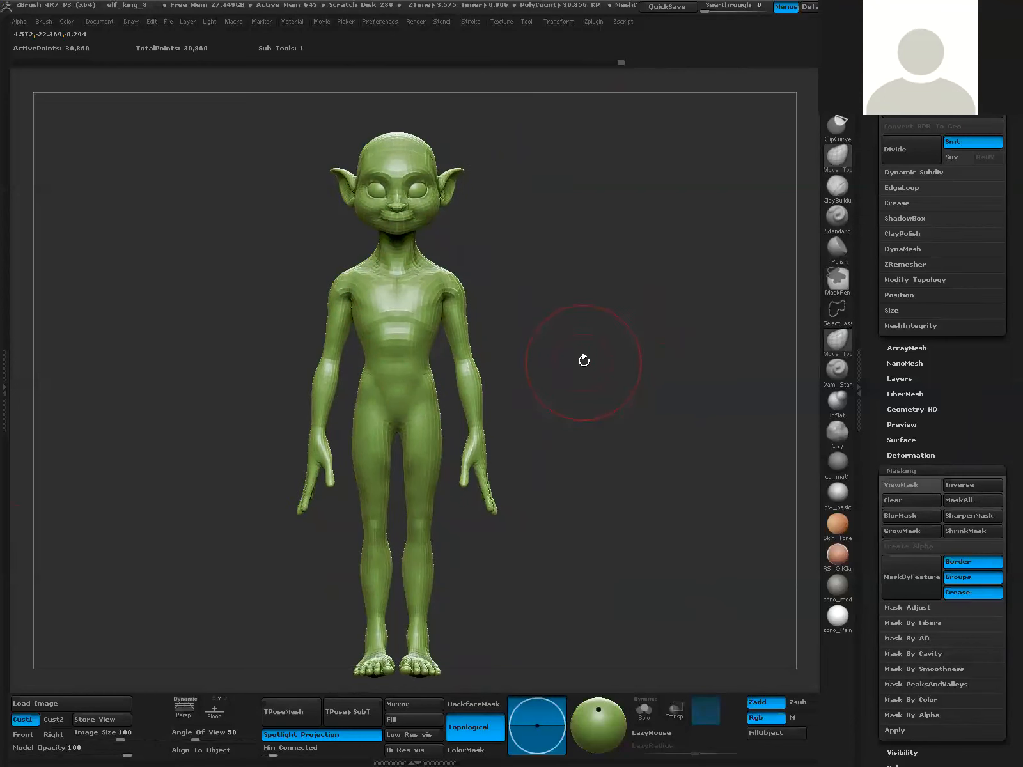
pyautogui.keyDown('alt'); pyautogui.moveTo(581, 363); pyautogui.dragTo(579, 336); pyautogui.keyUp('alt')
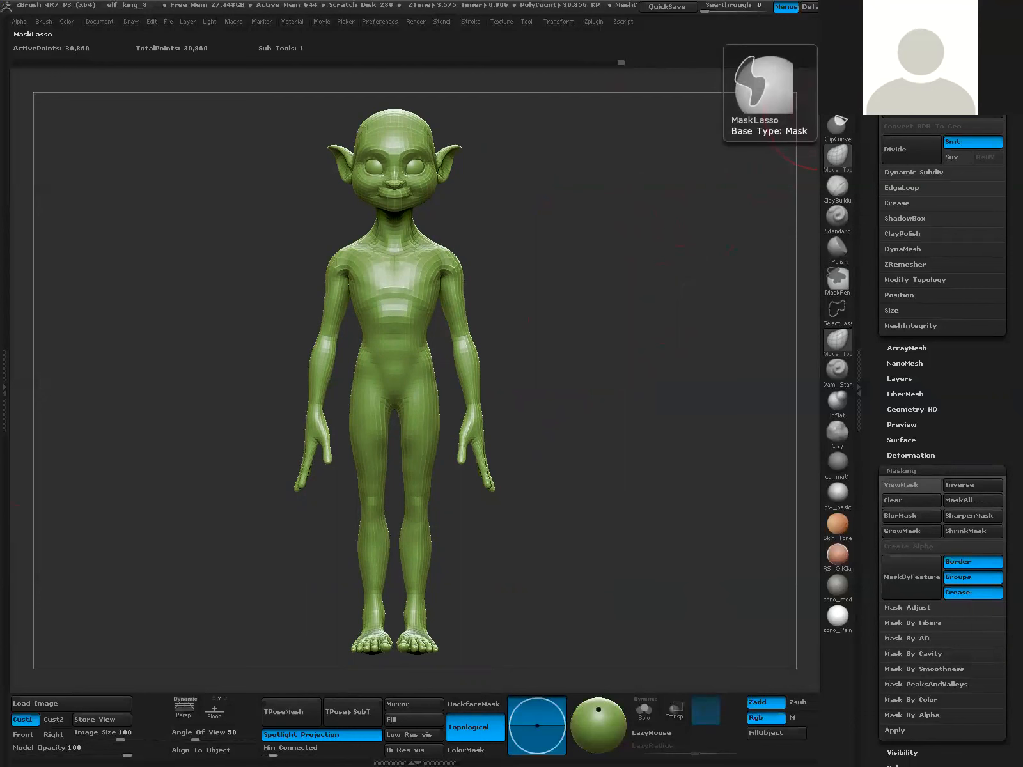
pyautogui.click(839, 95)
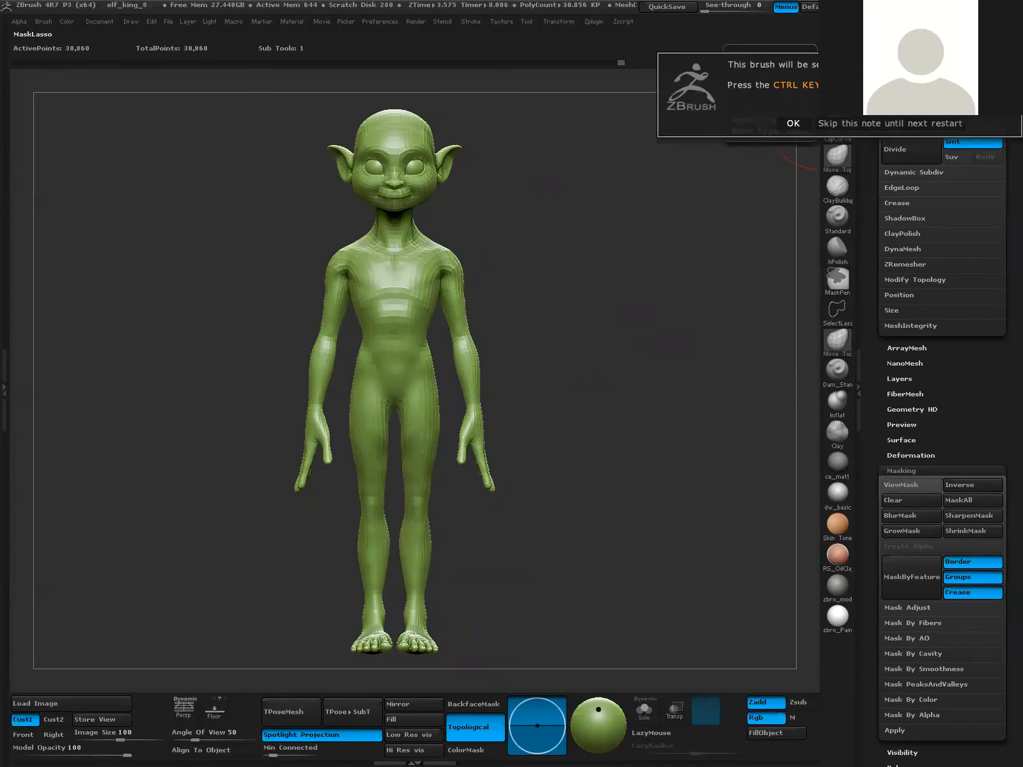
pyautogui.click(795, 123)
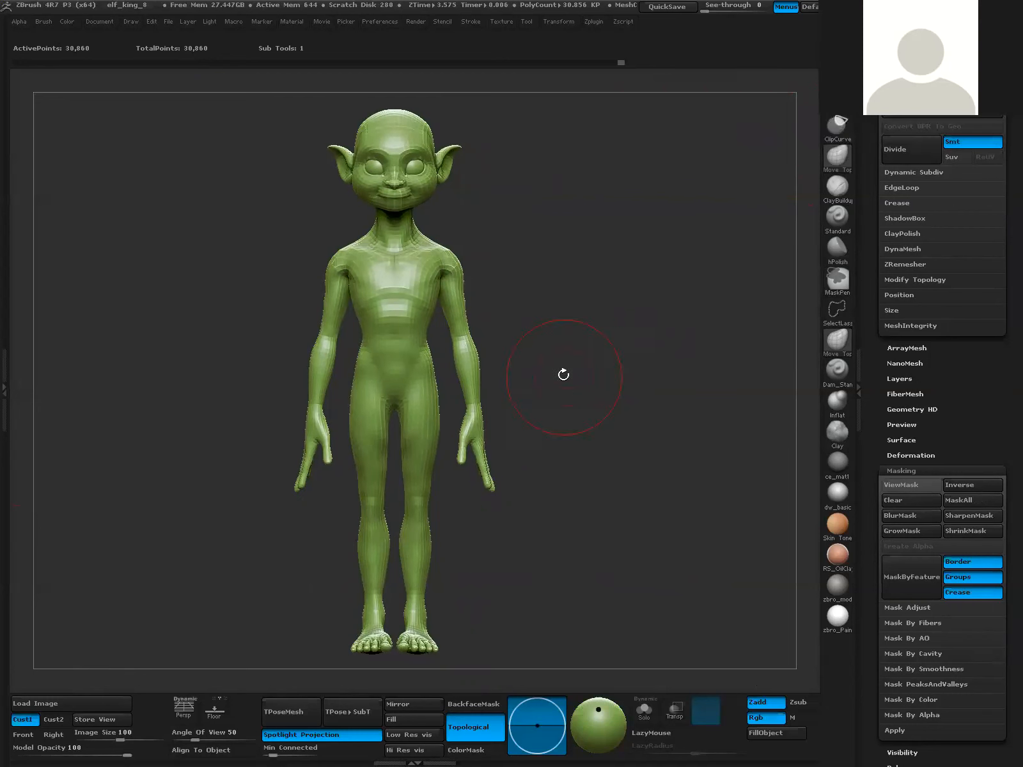
# - Lasso-mask the head, chest and both complete arms down to the fingertips, leaving the waist and legs unmasked
pyautogui.moveTo(564, 375); pyautogui.dragTo(546, 352)
pyautogui.moveTo(514, 311); pyautogui.dragTo(542, 366)
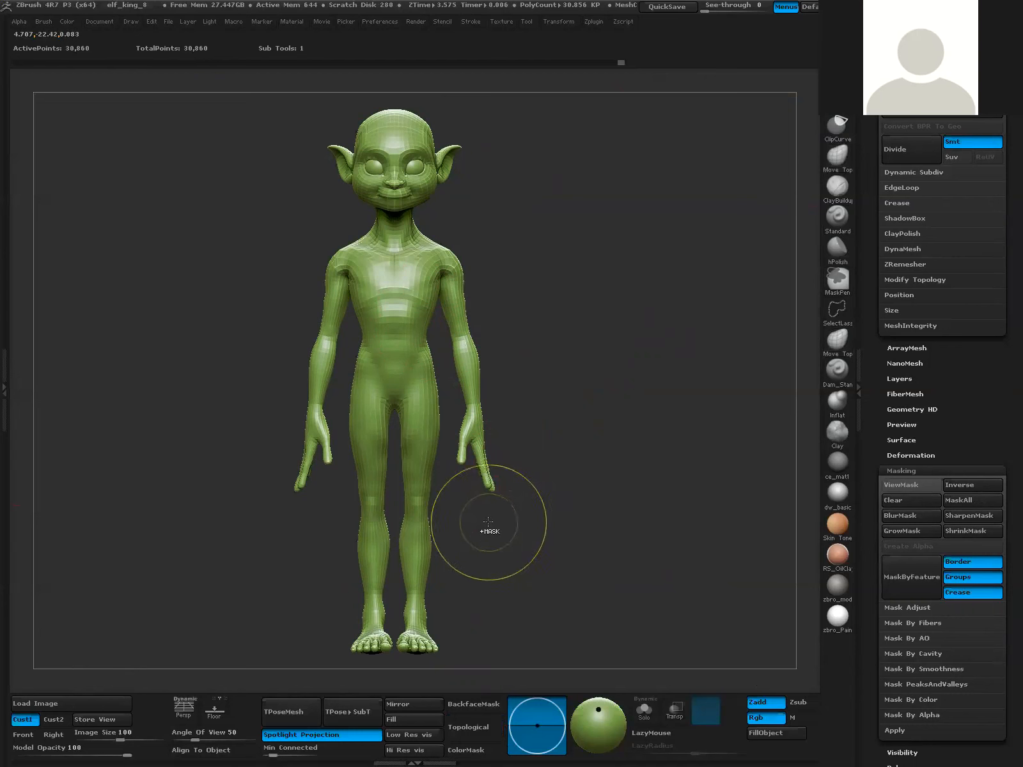
pyautogui.moveTo(494, 521)
pyautogui.keyDown('ctrl'); pyautogui.mouseDown()
pyautogui.moveTo(572, 472)
pyautogui.moveTo(562, 472)
pyautogui.mouseUp(); pyautogui.keyUp('ctrl')
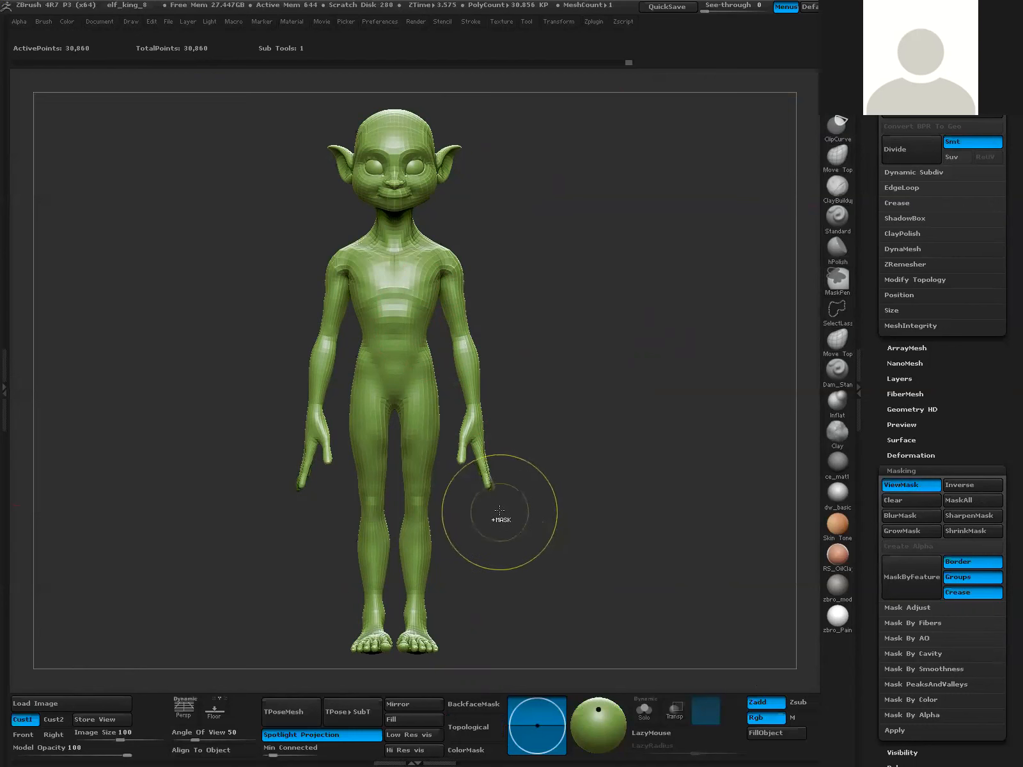
pyautogui.moveTo(499, 511)
pyautogui.keyDown('ctrl'); pyautogui.mouseDown()
pyautogui.moveTo(549, 480)
pyautogui.moveTo(564, 449)
pyautogui.mouseUp(); pyautogui.keyUp('ctrl')
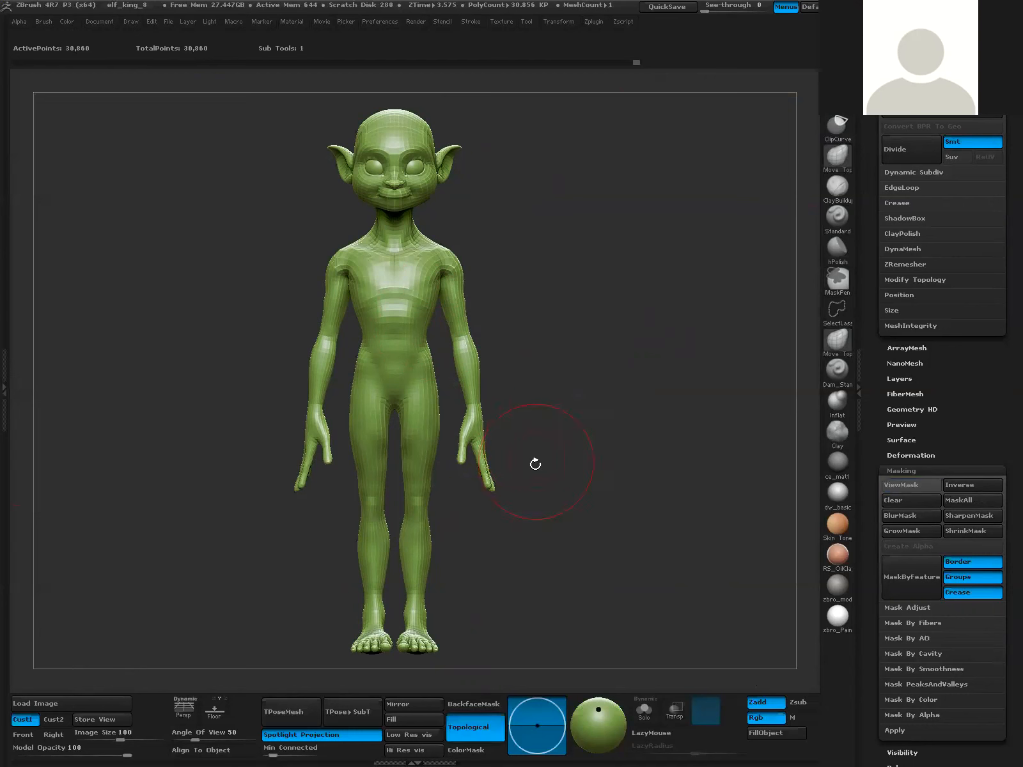
pyautogui.moveTo(466, 494)
pyautogui.keyDown('ctrl'); pyautogui.mouseDown()
pyautogui.moveTo(504, 544)
pyautogui.moveTo(567, 487)
pyautogui.moveTo(599, 356)
pyautogui.moveTo(562, 205)
pyautogui.moveTo(498, 104)
pyautogui.moveTo(388, 71)
pyautogui.moveTo(299, 93)
pyautogui.moveTo(264, 167)
pyautogui.moveTo(270, 273)
pyautogui.moveTo(312, 328)
pyautogui.moveTo(384, 318)
pyautogui.moveTo(436, 329)
pyautogui.mouseUp(); pyautogui.keyUp('ctrl')
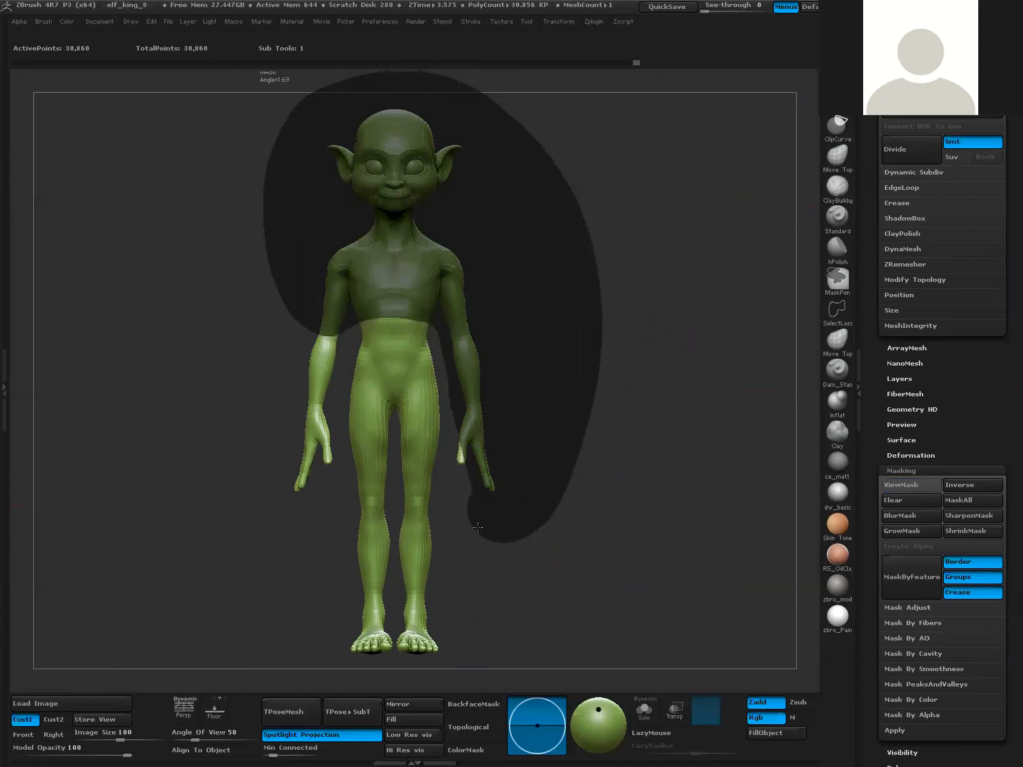
pyautogui.keyDown('ctrl'); pyautogui.moveTo(478, 527); pyautogui.dragTo(494, 513); pyautogui.keyUp('ctrl')
pyautogui.moveTo(449, 412)
pyautogui.keyDown('ctrl'); pyautogui.mouseDown()
pyautogui.moveTo(476, 529)
pyautogui.moveTo(556, 393)
pyautogui.moveTo(508, 326)
pyautogui.moveTo(499, 332)
pyautogui.mouseUp(); pyautogui.keyUp('ctrl')
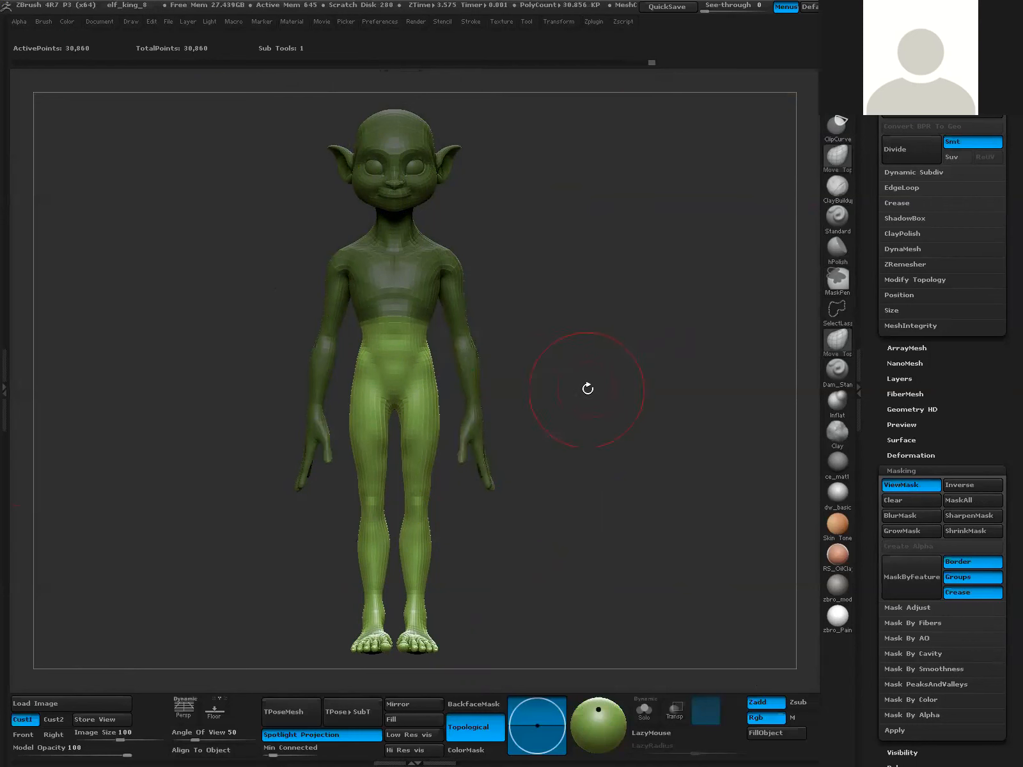
# - Blur the mask edge around the waist and invert the mask so the lower body is protected
pyautogui.moveTo(610, 407)
pyautogui.mouseDown()
pyautogui.moveTo(550, 401)
pyautogui.moveTo(607, 393)
pyautogui.mouseUp()
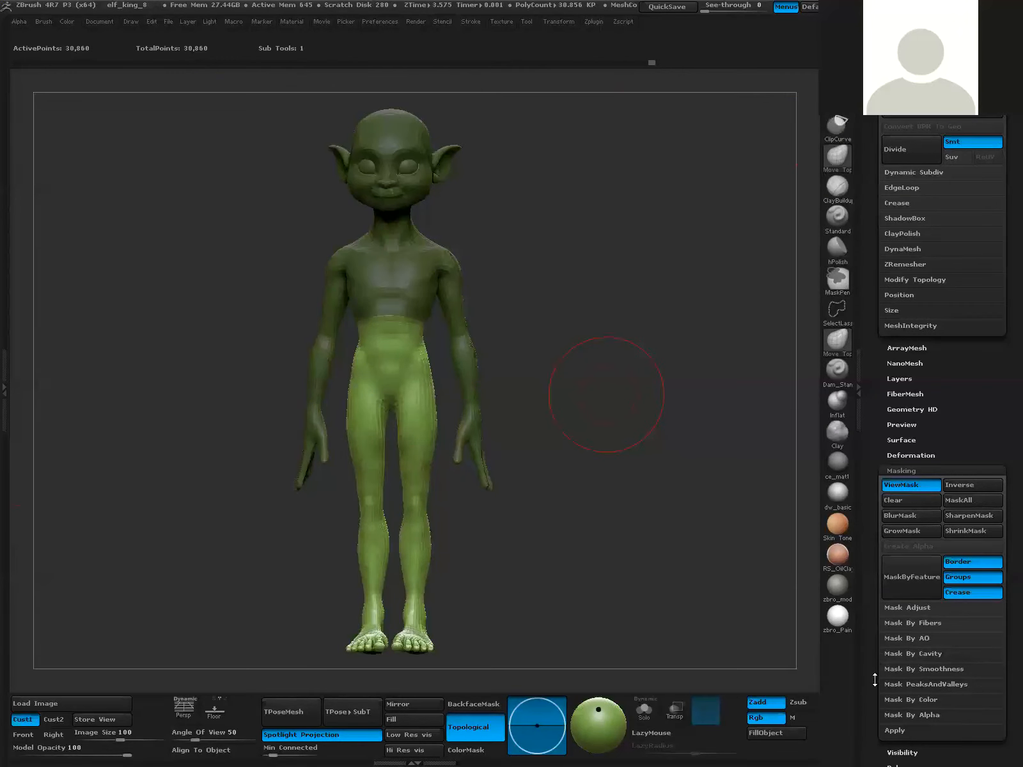
pyautogui.click(918, 519)
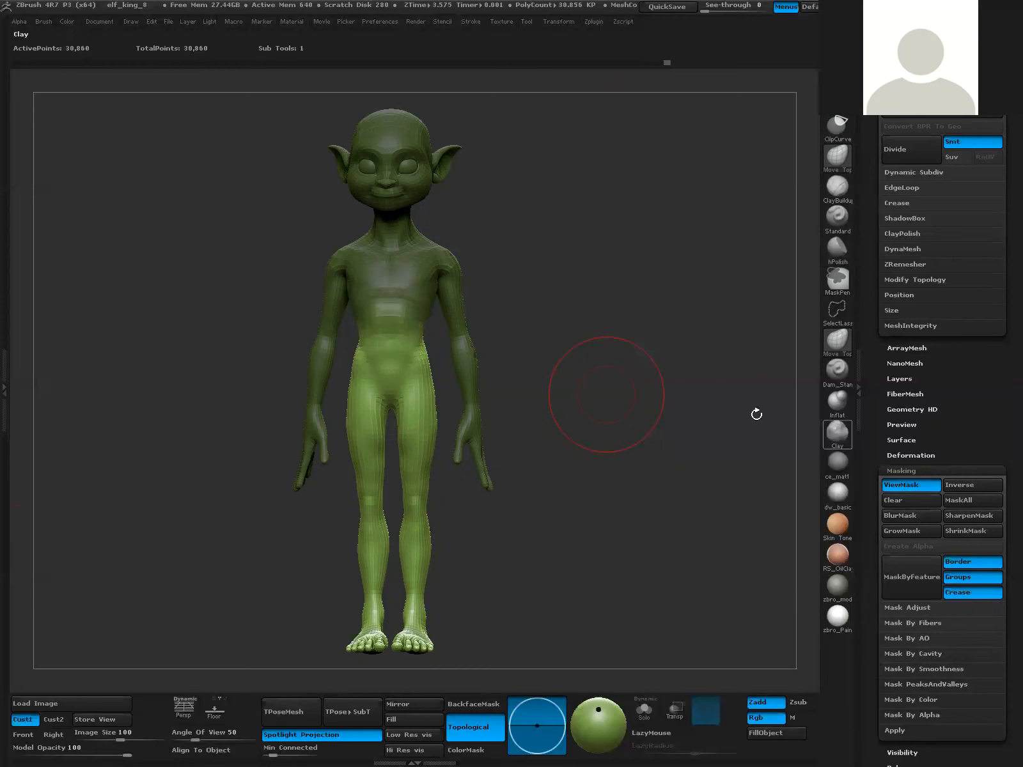
pyautogui.keyDown('ctrl'); pyautogui.click(577, 353); pyautogui.keyUp('ctrl')
pyautogui.keyDown('ctrl'); pyautogui.click(592, 357); pyautogui.keyUp('ctrl')
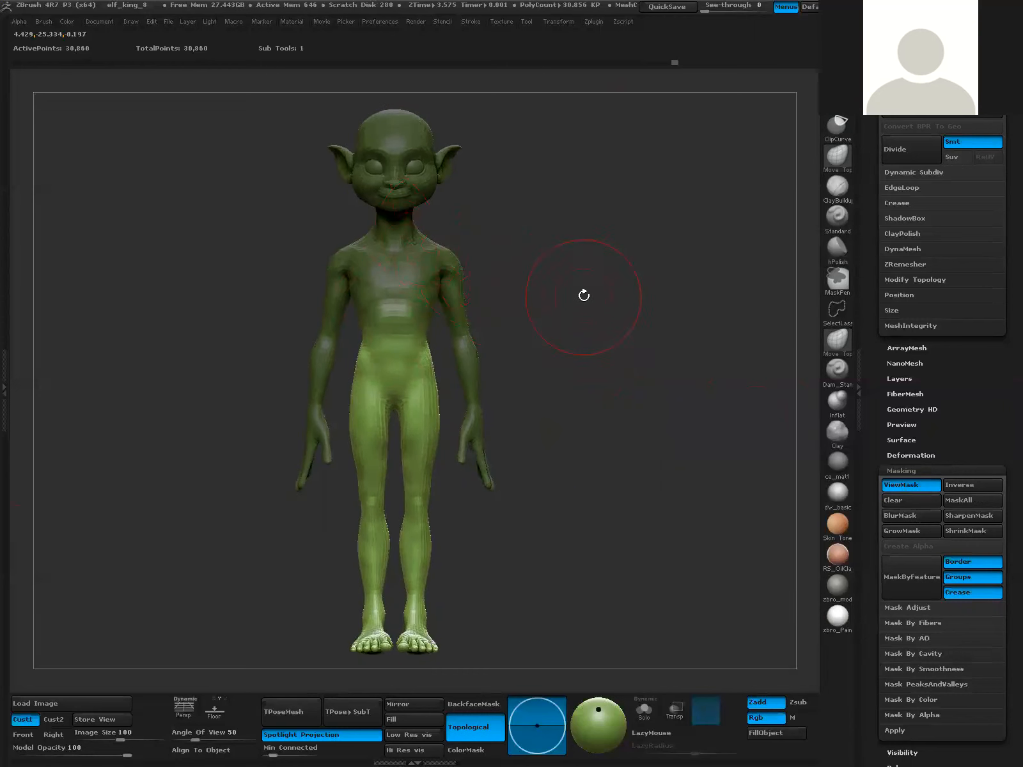
pyautogui.press('ctrl')
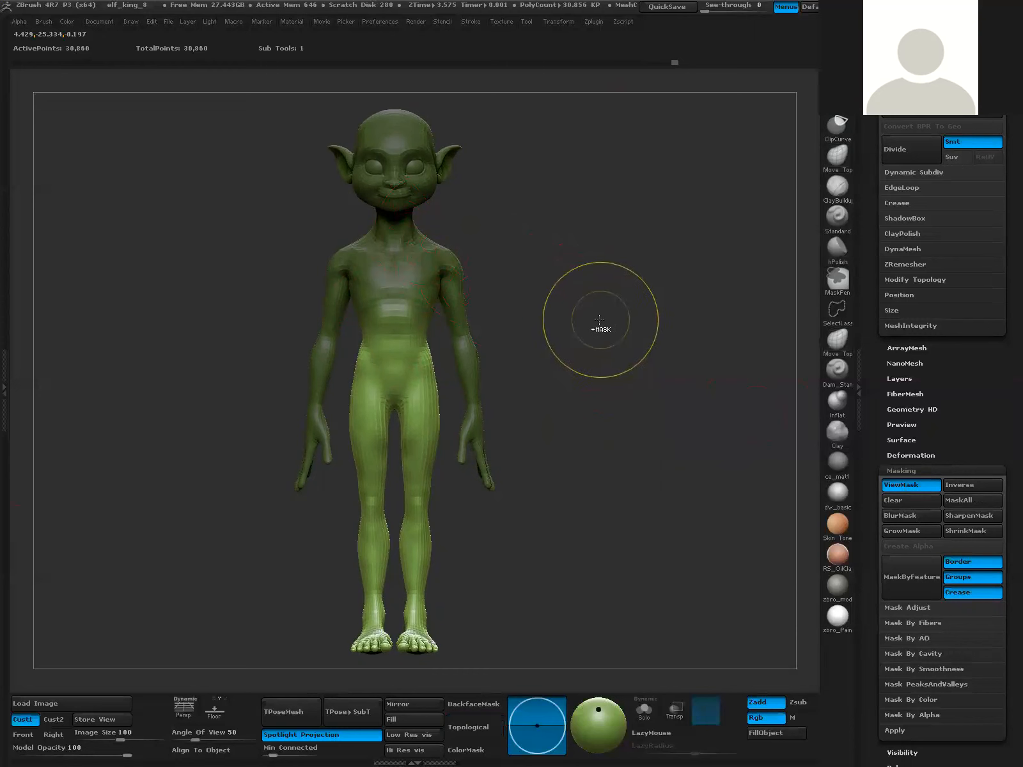
pyautogui.keyDown('ctrl'); pyautogui.click(611, 313); pyautogui.keyUp('ctrl')
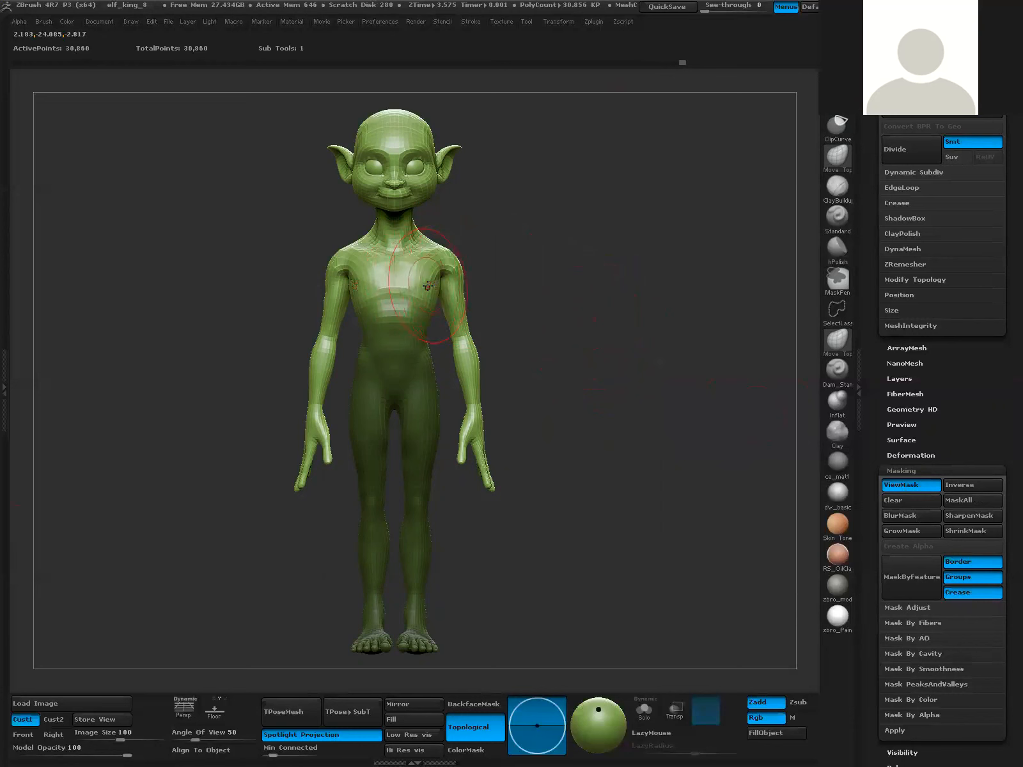
# - Lay a vertical Transpose line from the centre of the torso up past the top of the head
pyautogui.press('w')
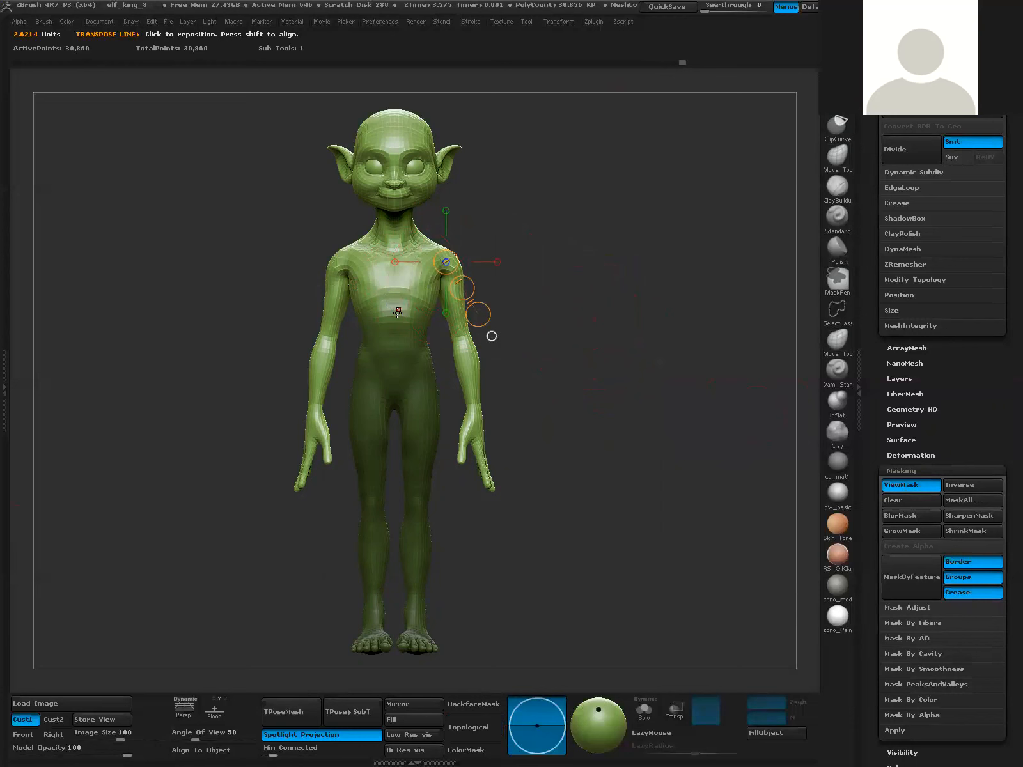
pyautogui.moveTo(395, 313); pyautogui.dragTo(397, 289)
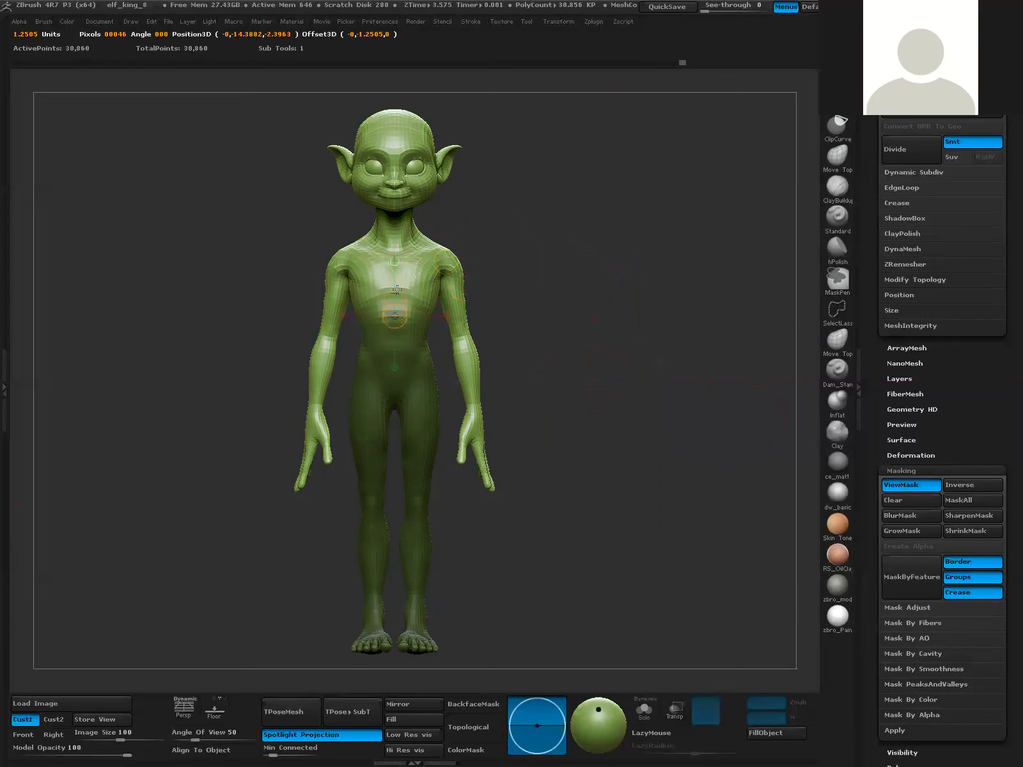
pyautogui.moveTo(407, 92); pyautogui.dragTo(409, 87)
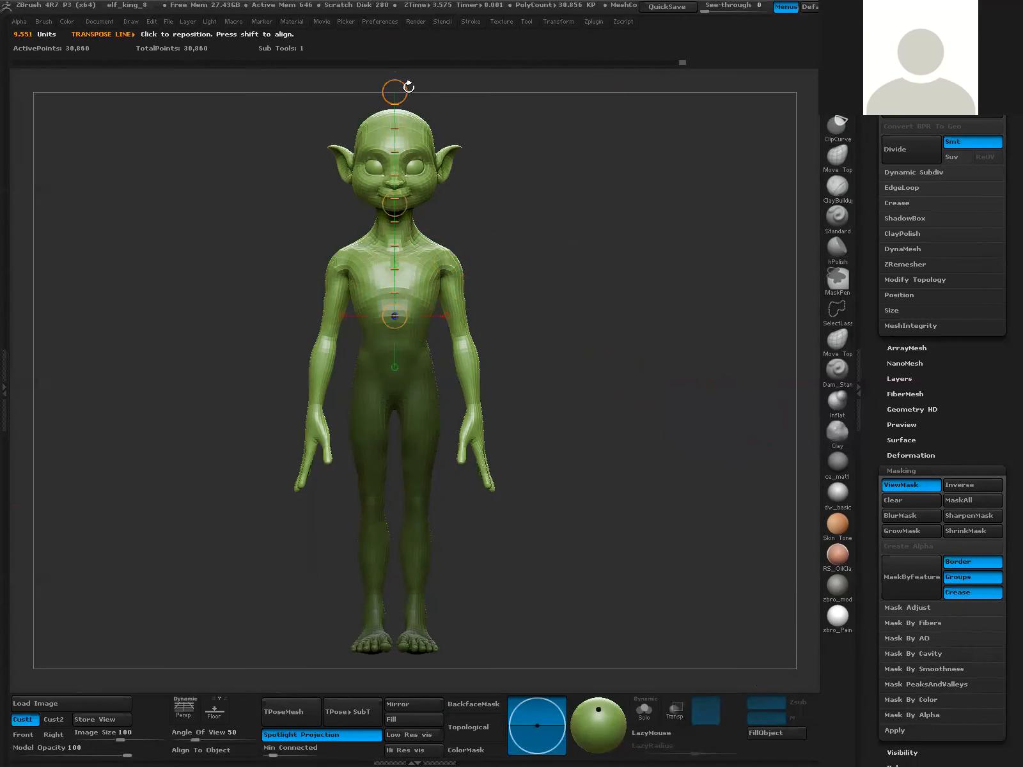
# - Twist the unmasked upper body at the waist around the Transpose line
pyautogui.moveTo(578, 369); pyautogui.dragTo(617, 362)
pyautogui.moveTo(407, 202); pyautogui.dragTo(374, 199)
pyautogui.moveTo(524, 281); pyautogui.dragTo(494, 279)
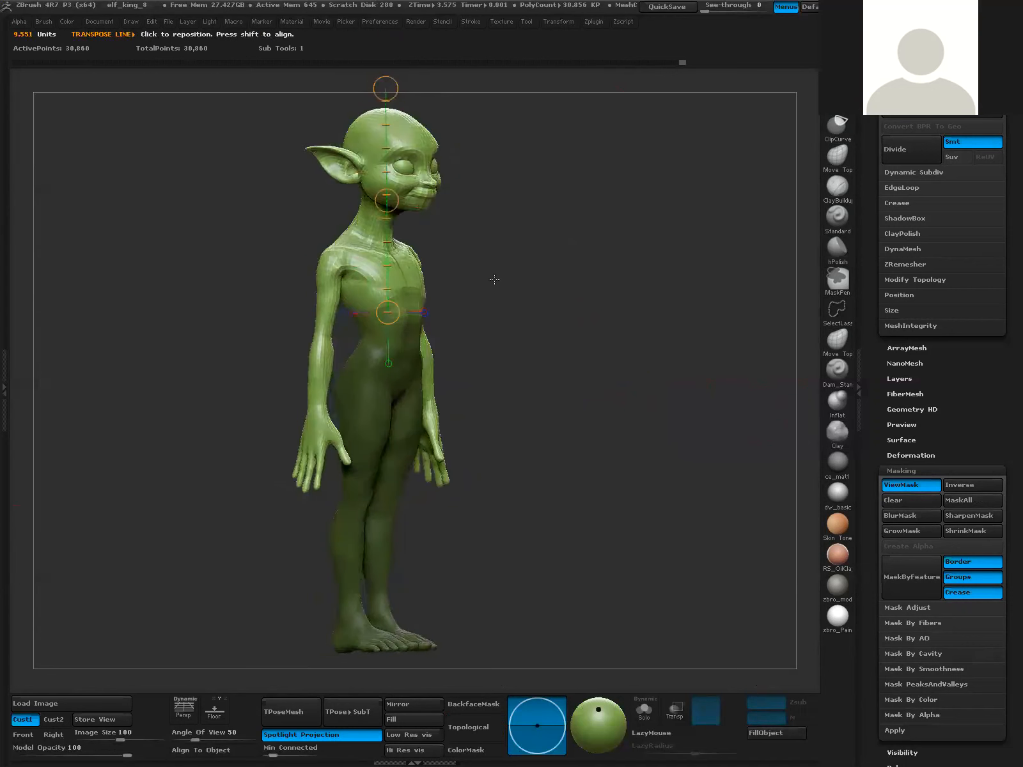
pyautogui.moveTo(386, 196); pyautogui.dragTo(509, 237)
pyautogui.moveTo(447, 197); pyautogui.dragTo(498, 205)
# - Tilt the upper body slightly with the Transpose line and refine its twist from other angles
pyautogui.moveTo(429, 87); pyautogui.dragTo(407, 90)
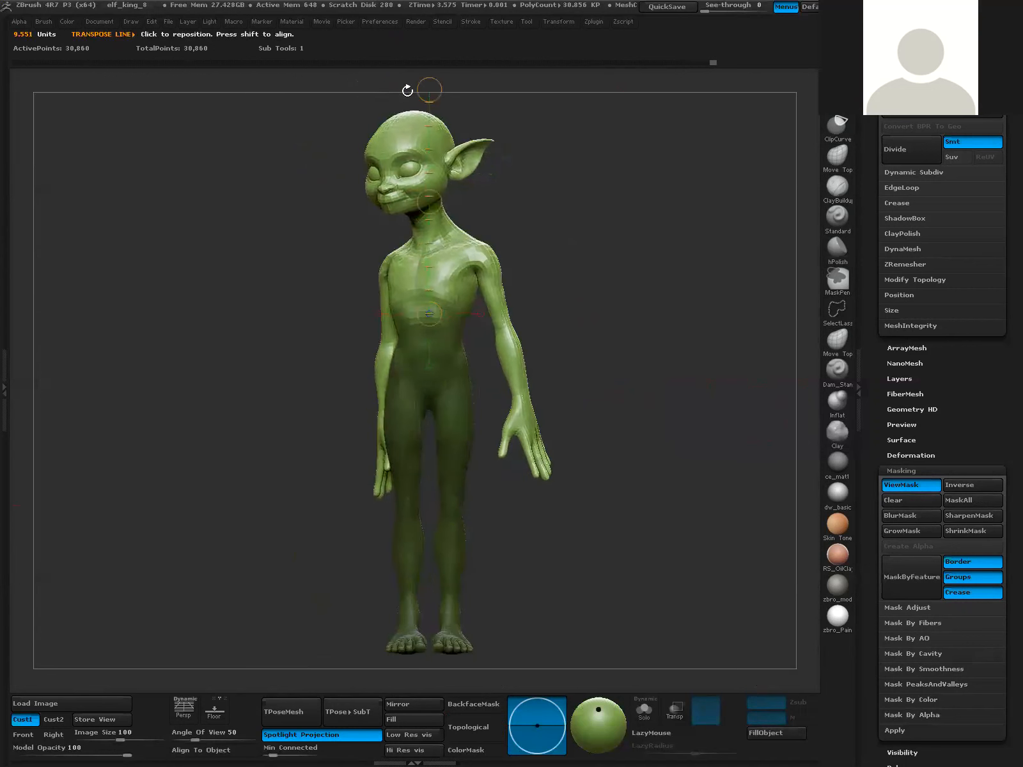
pyautogui.moveTo(602, 370); pyautogui.dragTo(443, 266)
pyautogui.moveTo(358, 202); pyautogui.dragTo(369, 205)
pyautogui.moveTo(361, 88); pyautogui.dragTo(380, 90)
pyautogui.moveTo(623, 364); pyautogui.dragTo(573, 356)
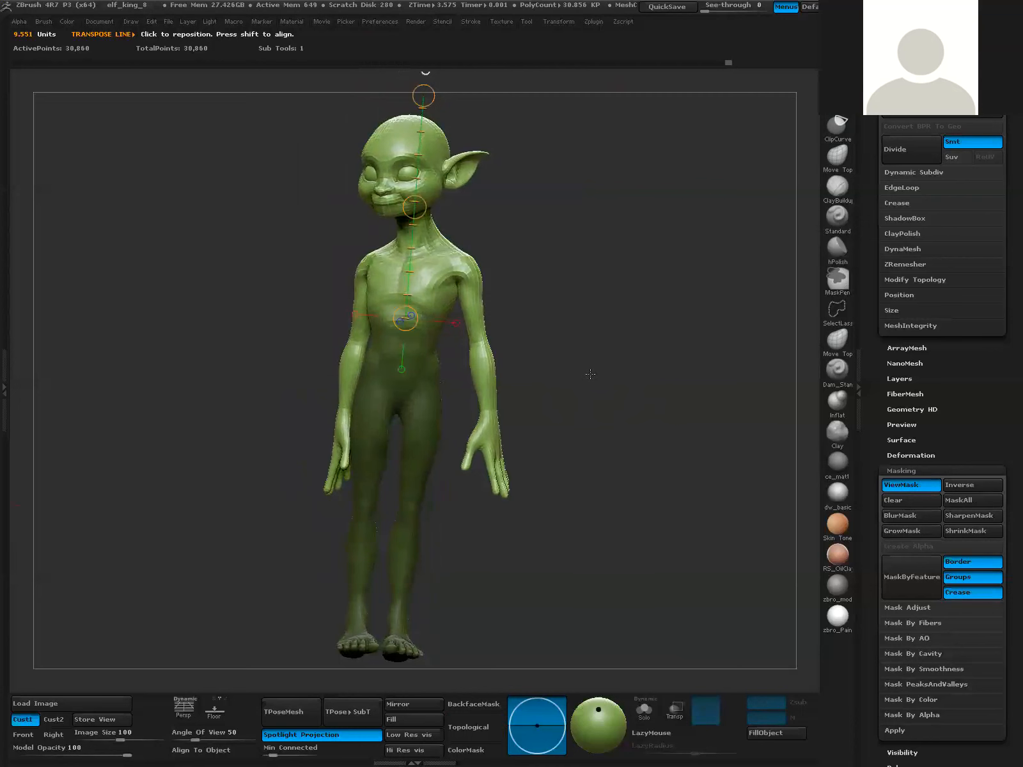
# - Clear the lower-body mask and lasso-mask the head with both ears down to the jaw
pyautogui.press('q')
pyautogui.moveTo(595, 395)
pyautogui.keyDown('ctrl'); pyautogui.mouseDown()
pyautogui.moveTo(589, 372)
pyautogui.moveTo(623, 380)
pyautogui.moveTo(554, 294)
pyautogui.mouseUp(); pyautogui.keyUp('ctrl')
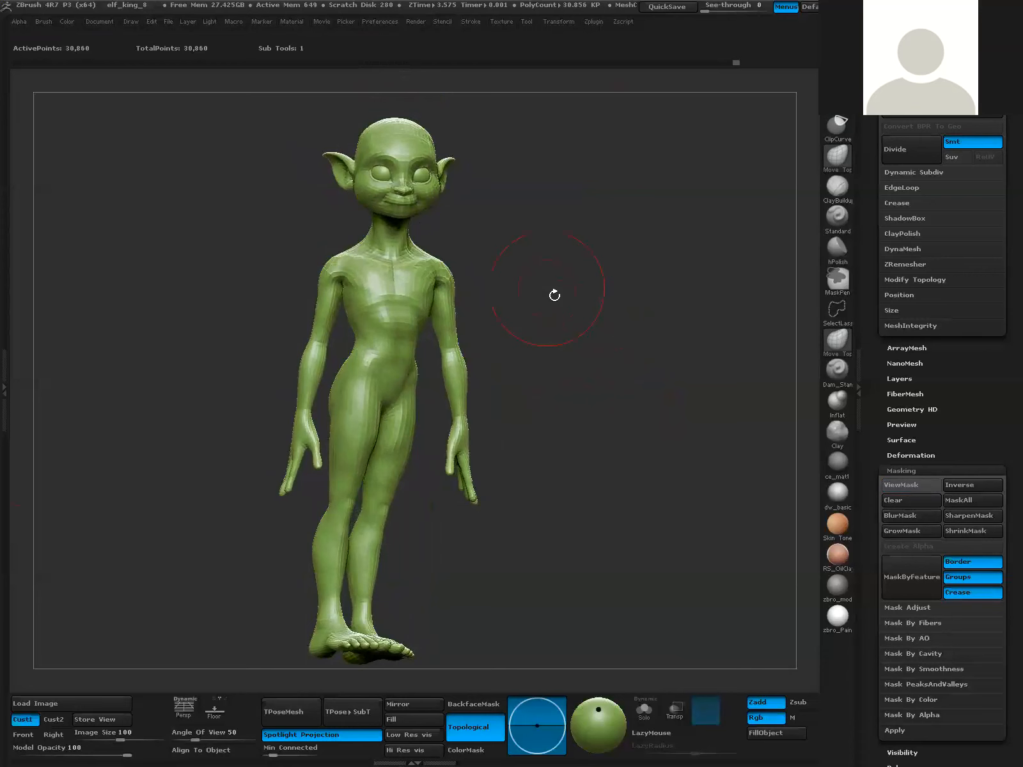
pyautogui.moveTo(555, 242)
pyautogui.mouseDown()
pyautogui.moveTo(582, 244)
pyautogui.moveTo(485, 186)
pyautogui.moveTo(489, 142)
pyautogui.moveTo(415, 77)
pyautogui.moveTo(317, 103)
pyautogui.moveTo(294, 189)
pyautogui.moveTo(341, 219)
pyautogui.mouseUp()
pyautogui.keyDown('ctrl'); pyautogui.moveTo(462, 219); pyautogui.dragTo(470, 211); pyautogui.keyUp('ctrl')
pyautogui.moveTo(580, 267); pyautogui.dragTo(609, 269)
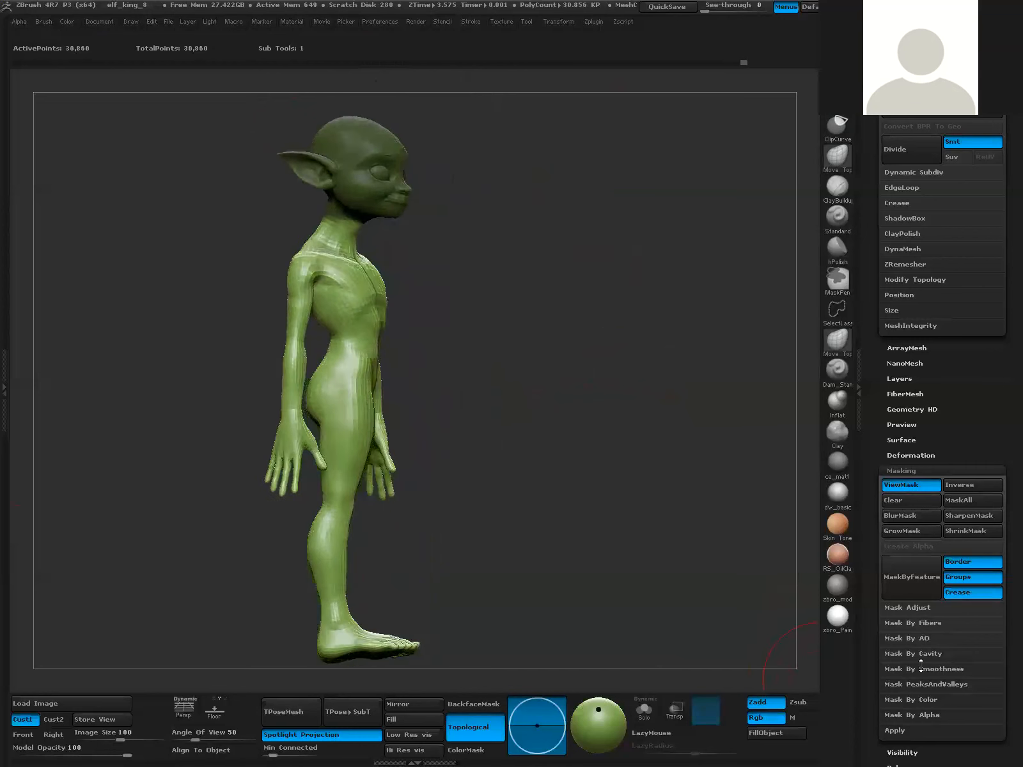
# - Blur the head mask and invert it so that only the head and ears are free
pyautogui.click(910, 515)
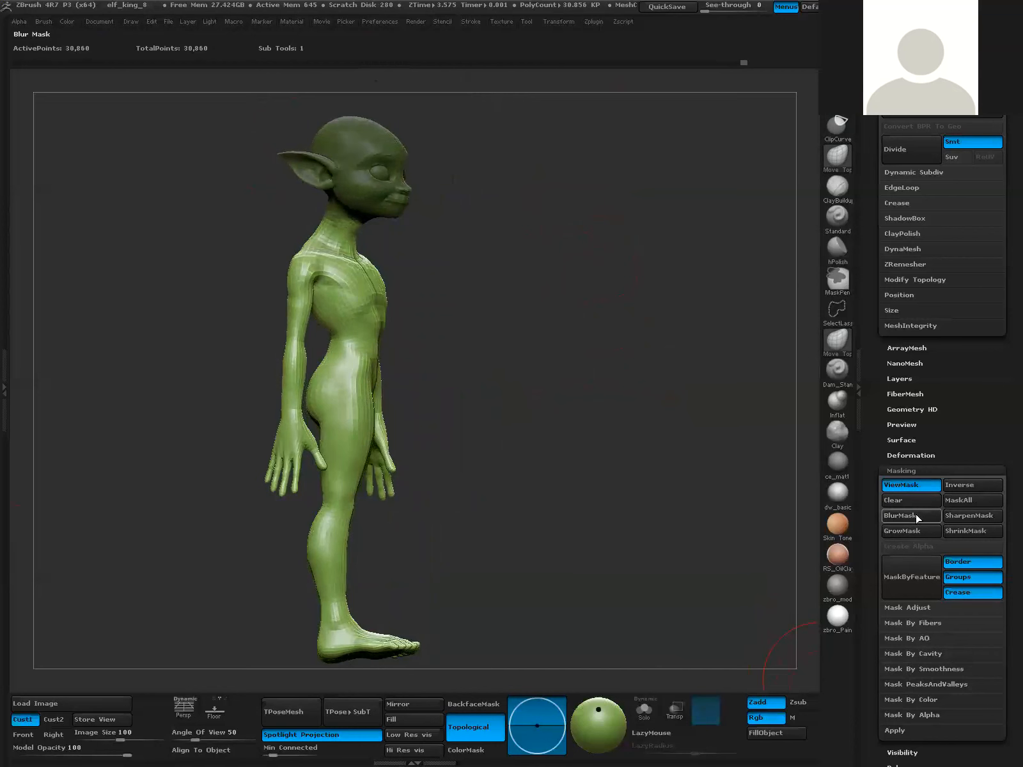
pyautogui.moveTo(667, 425); pyautogui.dragTo(548, 297)
pyautogui.moveTo(500, 201); pyautogui.dragTo(483, 242)
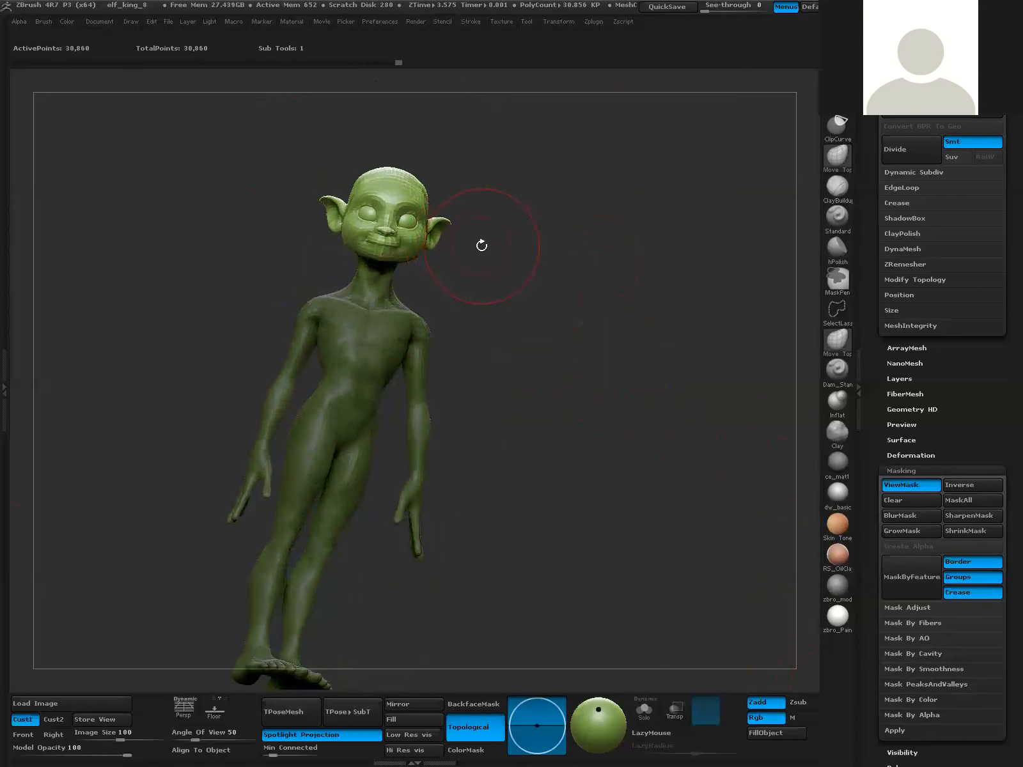
# - Lay a vertical Transpose line through the head from the jaw to above the crown and adjust its placement from several angles
pyautogui.press('w')
pyautogui.moveTo(464, 374); pyautogui.dragTo(514, 142)
pyautogui.press('q')
pyautogui.moveTo(419, 89); pyautogui.dragTo(406, 84)
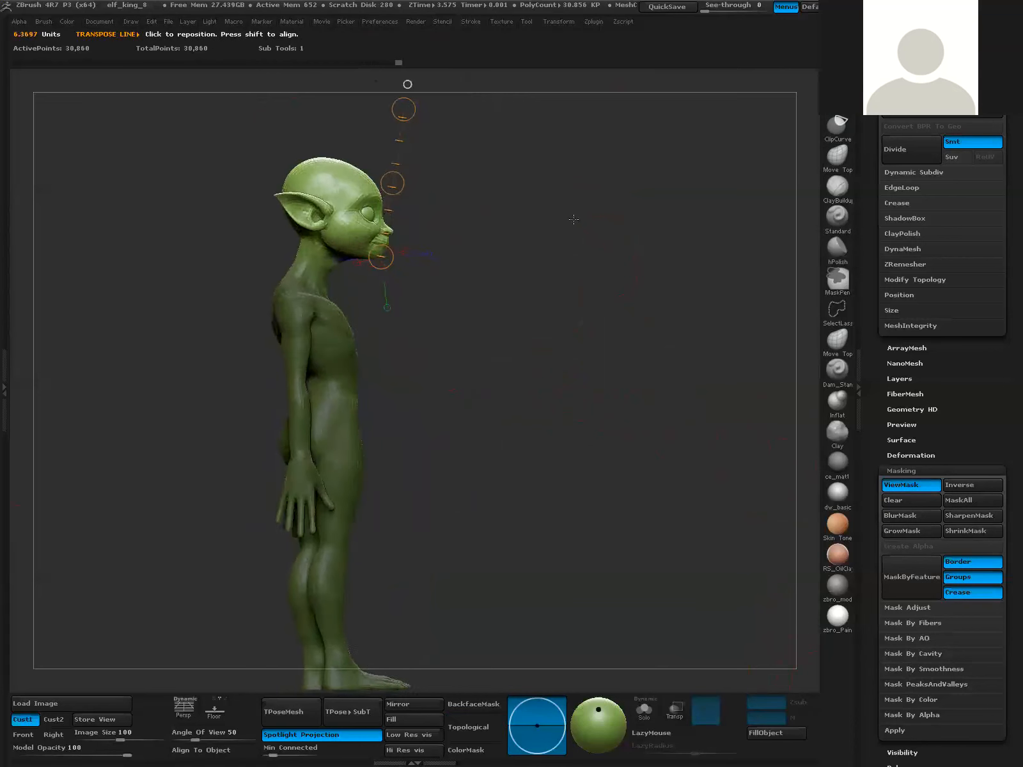
pyautogui.moveTo(357, 166); pyautogui.dragTo(336, 165)
pyautogui.keyDown('alt'); pyautogui.moveTo(423, 140); pyautogui.dragTo(428, 188); pyautogui.keyUp('alt')
pyautogui.moveTo(365, 140); pyautogui.dragTo(381, 136)
pyautogui.moveTo(542, 236); pyautogui.dragTo(514, 232)
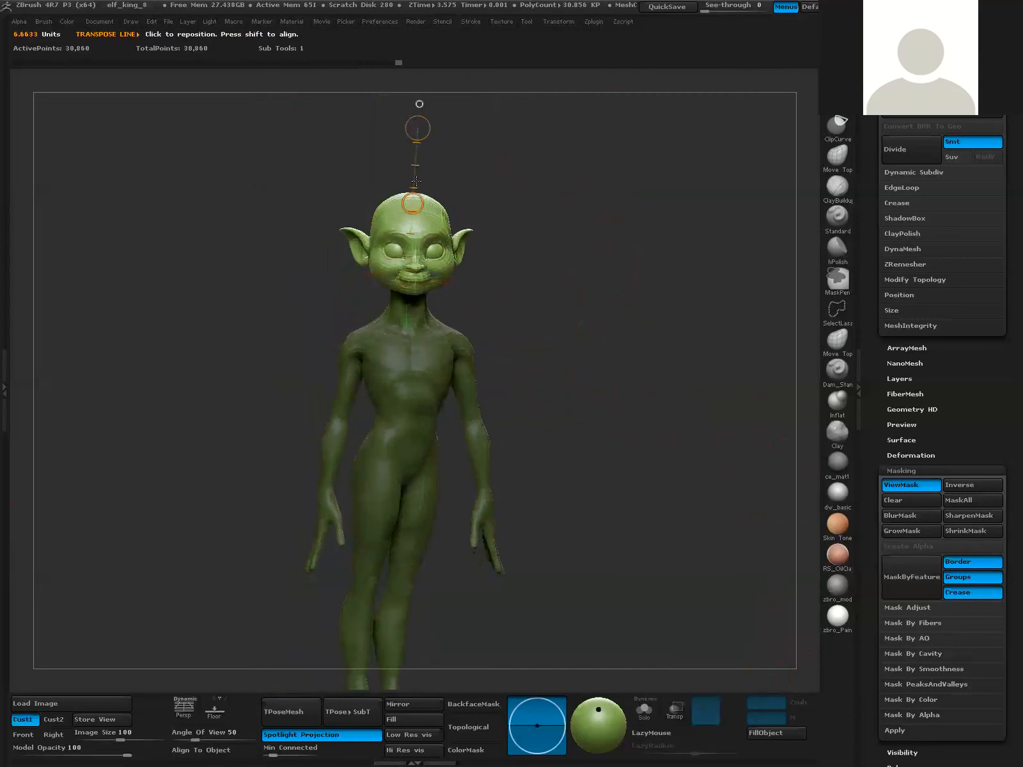
# - Turn and tilt the unmasked head on the neck with the Transpose line
pyautogui.moveTo(421, 194); pyautogui.dragTo(457, 170)
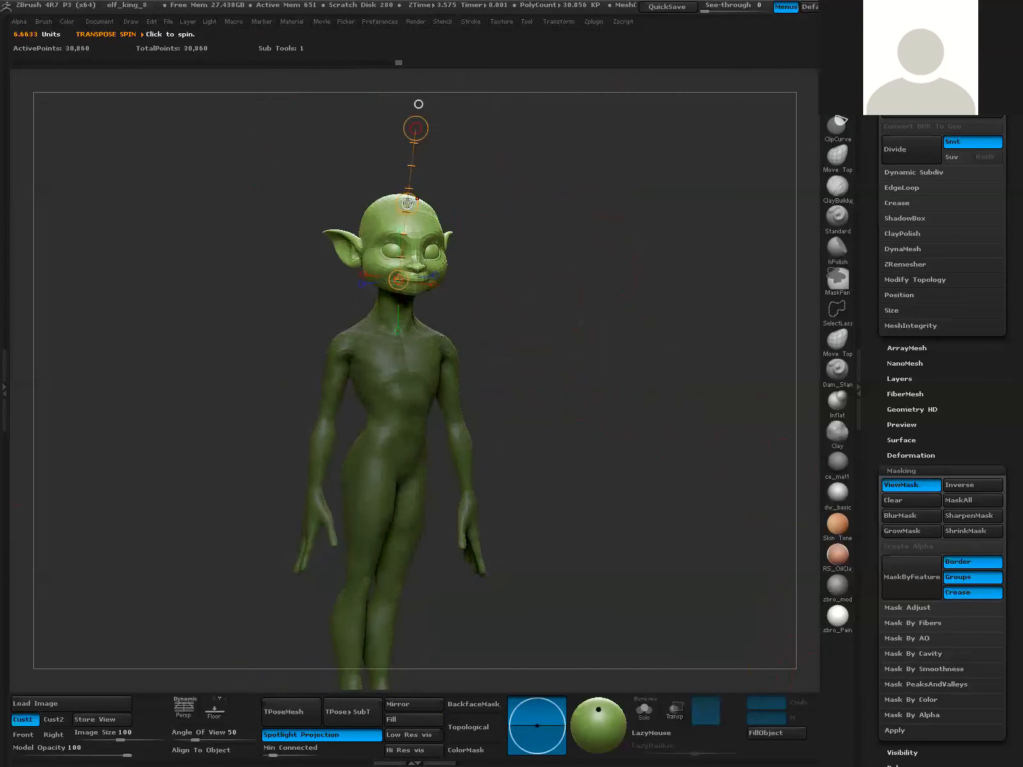
pyautogui.press('q')
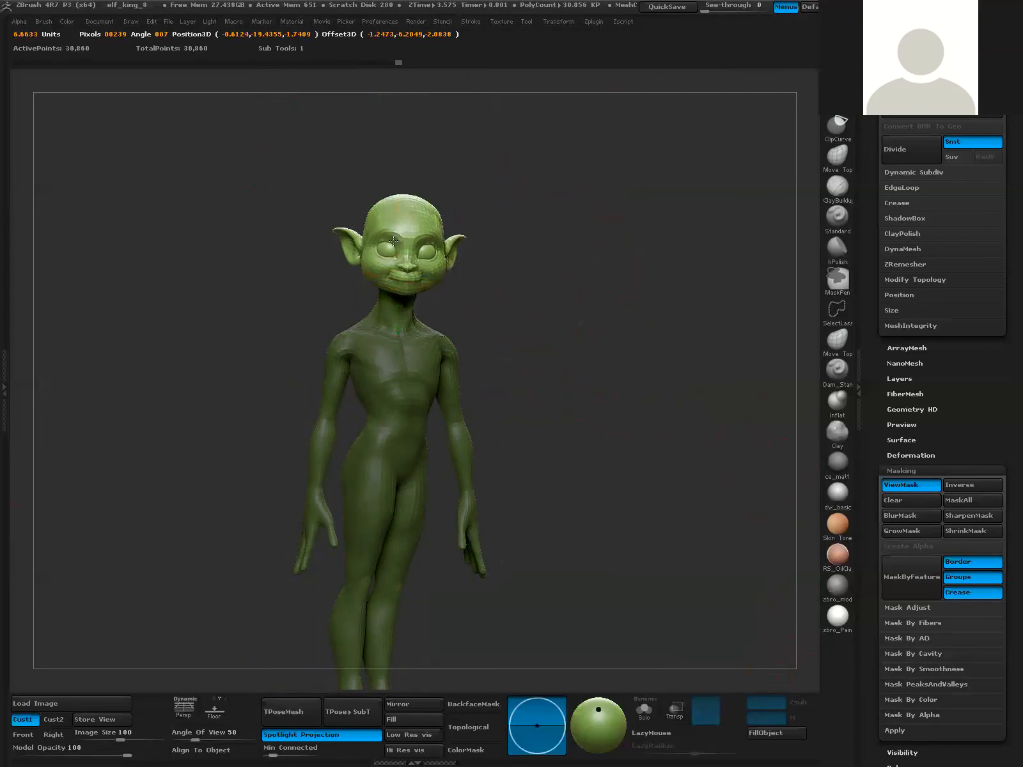
pyautogui.press('w')
pyautogui.moveTo(430, 164); pyautogui.dragTo(448, 182)
pyautogui.press('q')
pyautogui.press('w')
pyautogui.press('q')
pyautogui.press('w')
pyautogui.press('q')
pyautogui.press('w')
pyautogui.press('q')
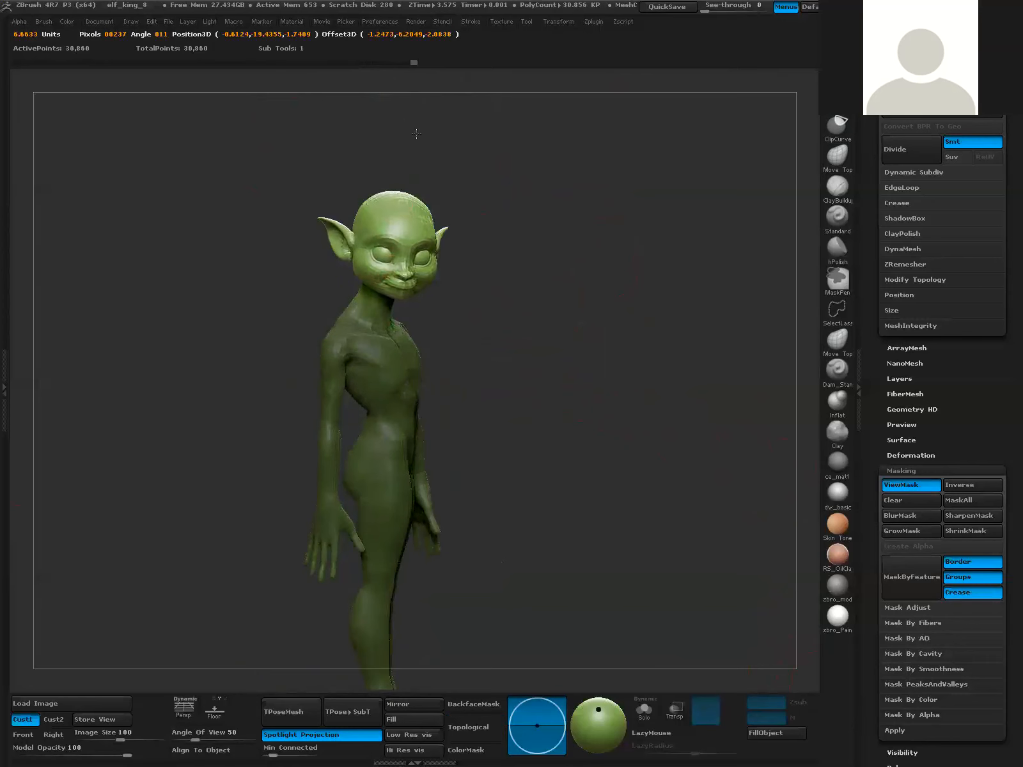
# - Refine the head's turn and tilt with the Transpose line from both sides and clear the mask
pyautogui.press('w')
pyautogui.moveTo(587, 346); pyautogui.dragTo(480, 251)
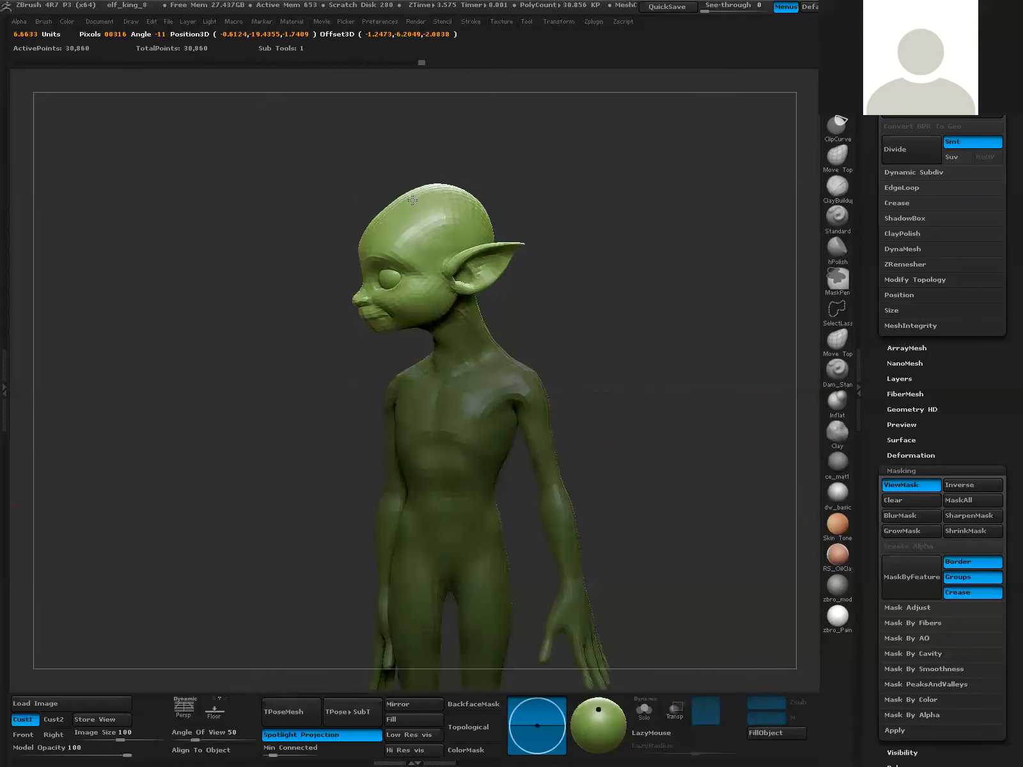
pyautogui.moveTo(531, 268); pyautogui.dragTo(408, 97)
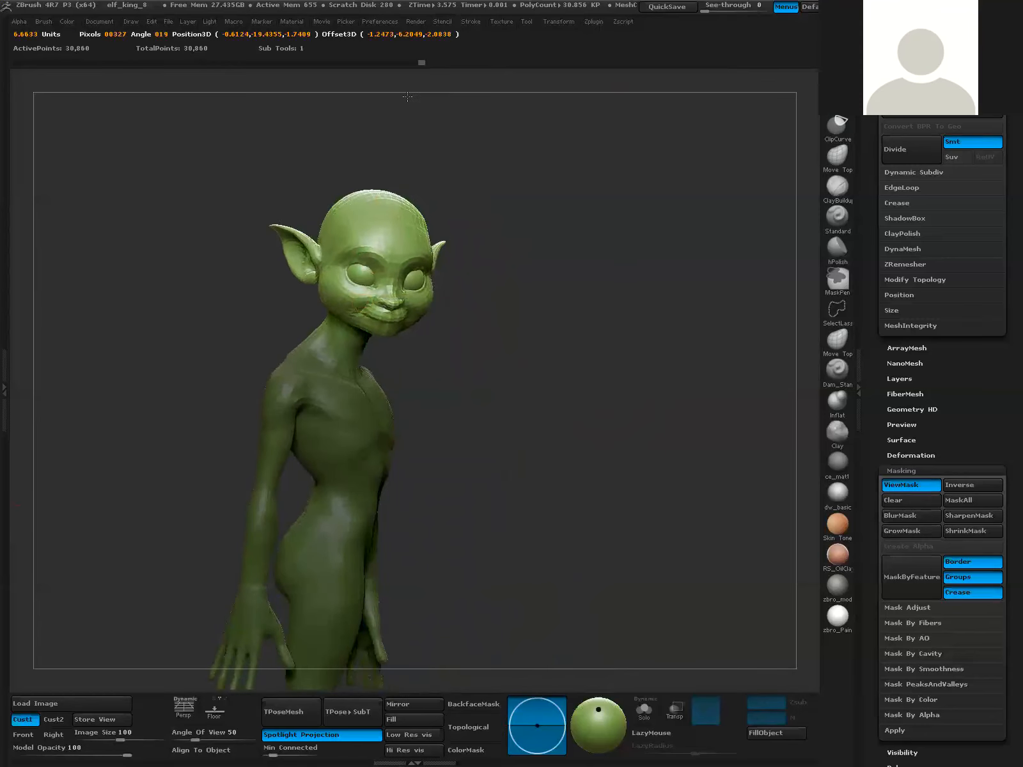
pyautogui.moveTo(397, 203)
pyautogui.mouseDown()
pyautogui.moveTo(380, 232)
pyautogui.moveTo(392, 203)
pyautogui.mouseUp()
pyautogui.moveTo(600, 345)
pyautogui.mouseDown()
pyautogui.moveTo(549, 372)
pyautogui.moveTo(585, 363)
pyautogui.moveTo(569, 360)
pyautogui.moveTo(607, 369)
pyautogui.moveTo(548, 377)
pyautogui.moveTo(566, 374)
pyautogui.moveTo(587, 403)
pyautogui.moveTo(655, 401)
pyautogui.moveTo(577, 388)
pyautogui.moveTo(596, 382)
pyautogui.moveTo(586, 382)
pyautogui.mouseUp()
pyautogui.press('q')
pyautogui.hotkey('ctrl', 'h')
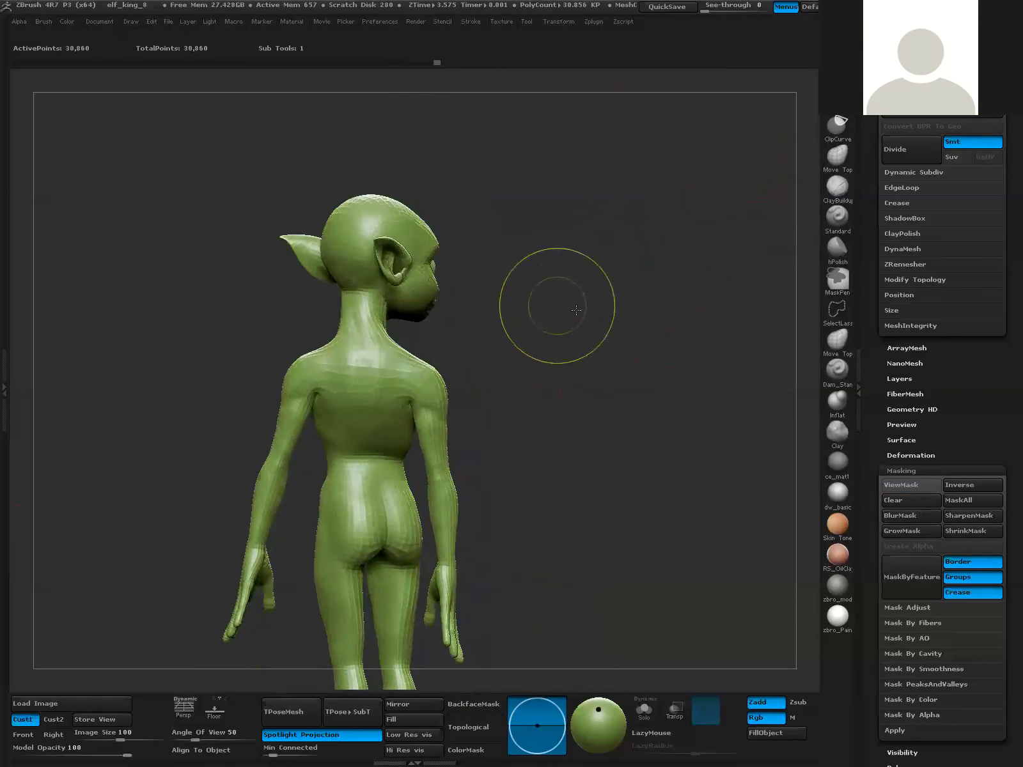
# - Reshape the back, sides and front of the neck with the Move Topological brush to clean up the twisted area
pyautogui.moveTo(555, 308); pyautogui.dragTo(603, 324)
pyautogui.press('space')
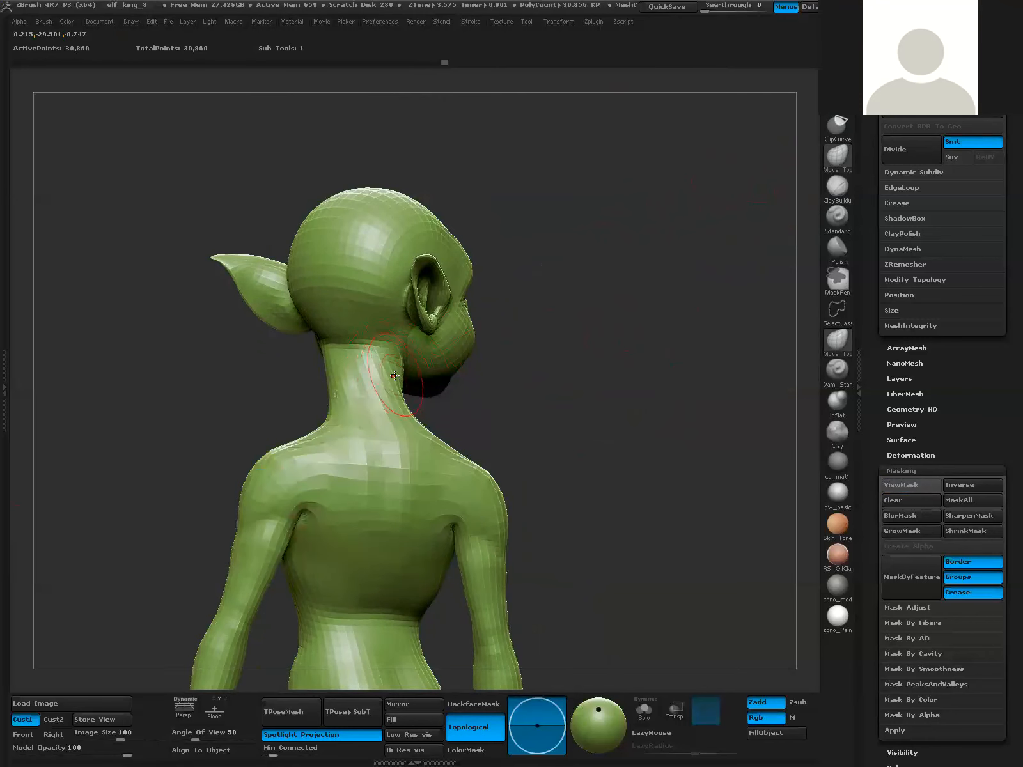
pyautogui.moveTo(443, 397); pyautogui.dragTo(405, 374)
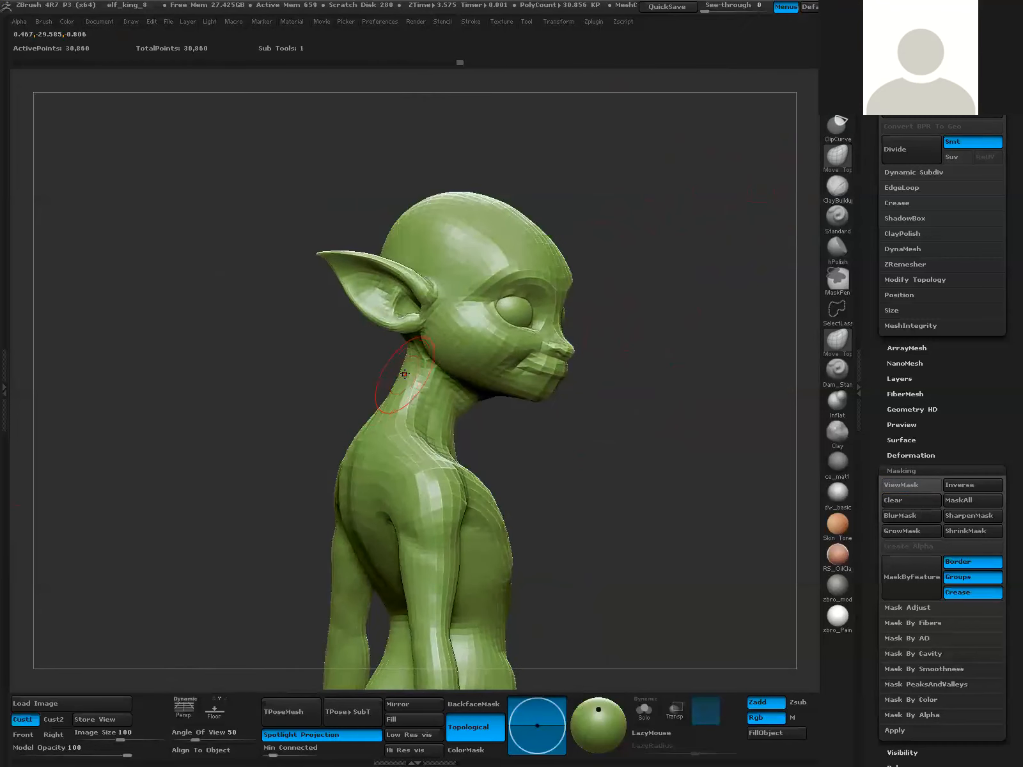
pyautogui.moveTo(606, 414); pyautogui.dragTo(454, 372)
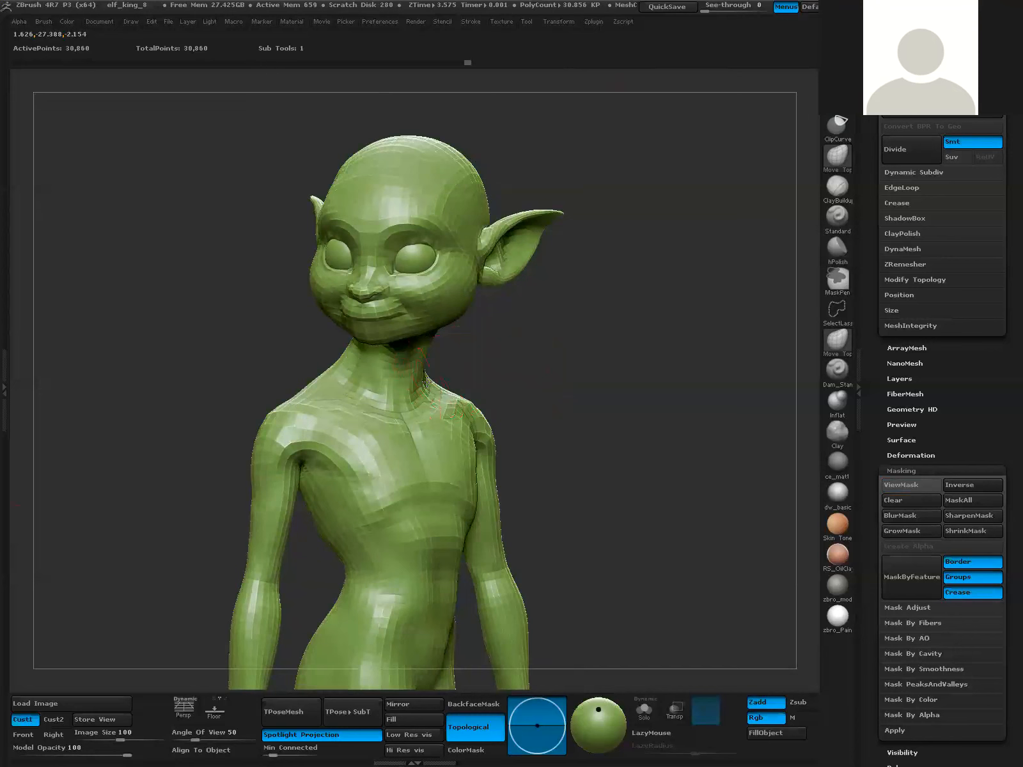
pyautogui.moveTo(427, 377); pyautogui.dragTo(407, 345)
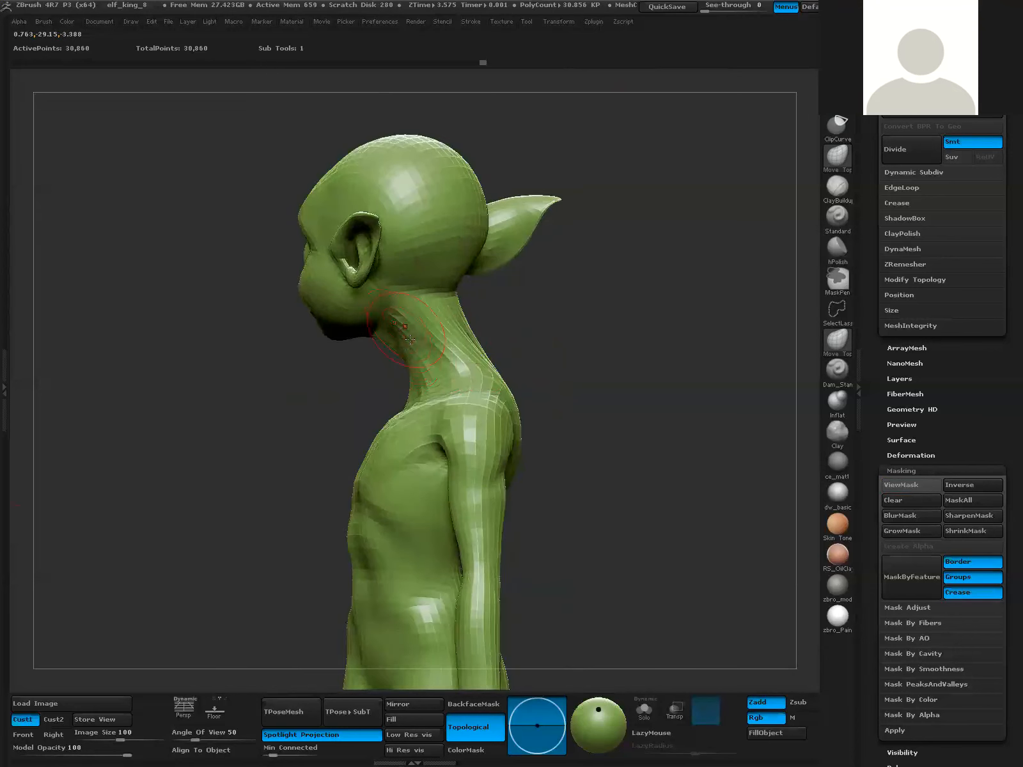
pyautogui.moveTo(514, 353)
pyautogui.mouseDown()
pyautogui.moveTo(540, 361)
pyautogui.moveTo(514, 370)
pyautogui.mouseUp()
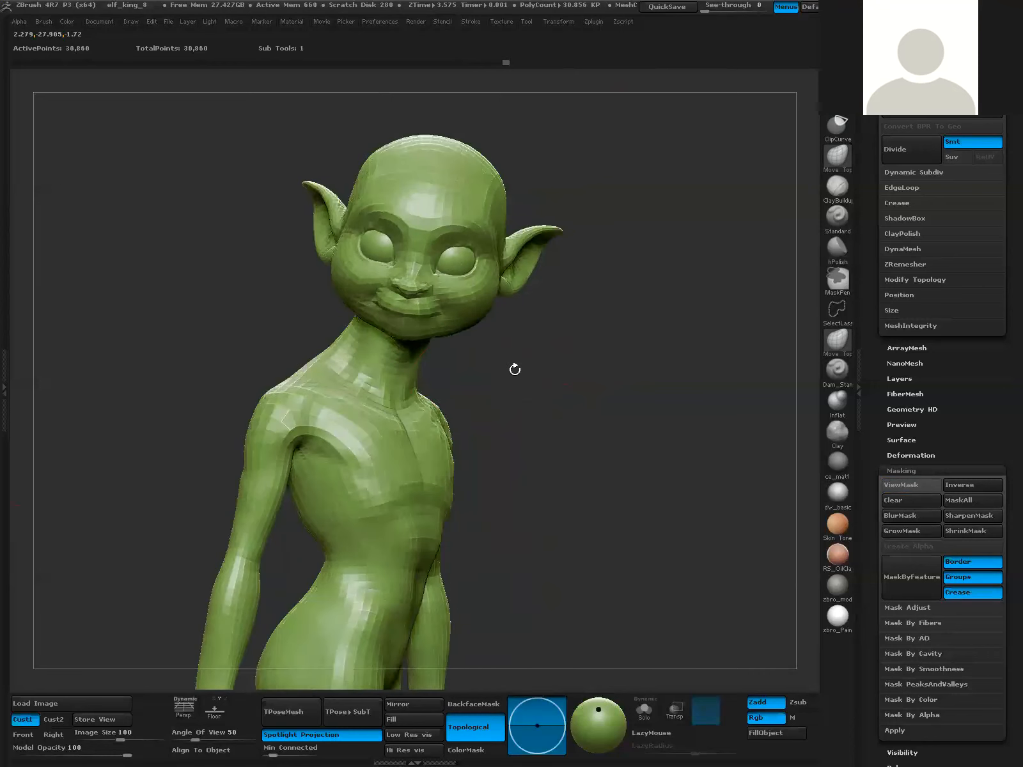
pyautogui.press('space')
pyautogui.moveTo(448, 383); pyautogui.dragTo(479, 374)
pyautogui.moveTo(382, 352); pyautogui.dragTo(384, 354)
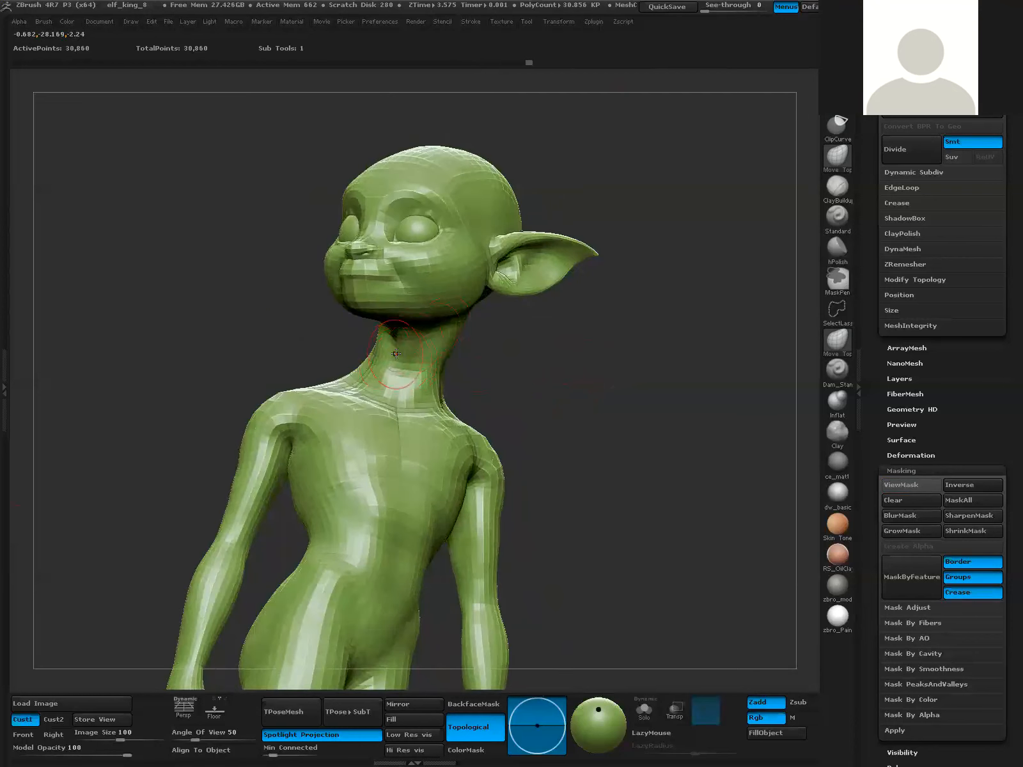
pyautogui.moveTo(512, 360); pyautogui.dragTo(446, 349)
pyautogui.moveTo(569, 365)
pyautogui.mouseDown()
pyautogui.moveTo(604, 399)
pyautogui.moveTo(584, 395)
pyautogui.moveTo(625, 412)
pyautogui.moveTo(560, 413)
pyautogui.moveTo(616, 418)
pyautogui.moveTo(604, 423)
pyautogui.moveTo(522, 420)
pyautogui.mouseUp()
# - Lasso-mask the upper chest, shoulders and both arms, and subtract the neck from the mask
pyautogui.moveTo(484, 527)
pyautogui.keyDown('ctrl'); pyautogui.mouseDown()
pyautogui.moveTo(484, 319)
pyautogui.moveTo(449, 256)
pyautogui.moveTo(329, 262)
pyautogui.moveTo(278, 384)
pyautogui.moveTo(273, 530)
pyautogui.moveTo(321, 516)
pyautogui.moveTo(333, 492)
pyautogui.moveTo(343, 360)
pyautogui.moveTo(368, 340)
pyautogui.moveTo(414, 331)
pyautogui.mouseUp(); pyautogui.keyUp('ctrl')
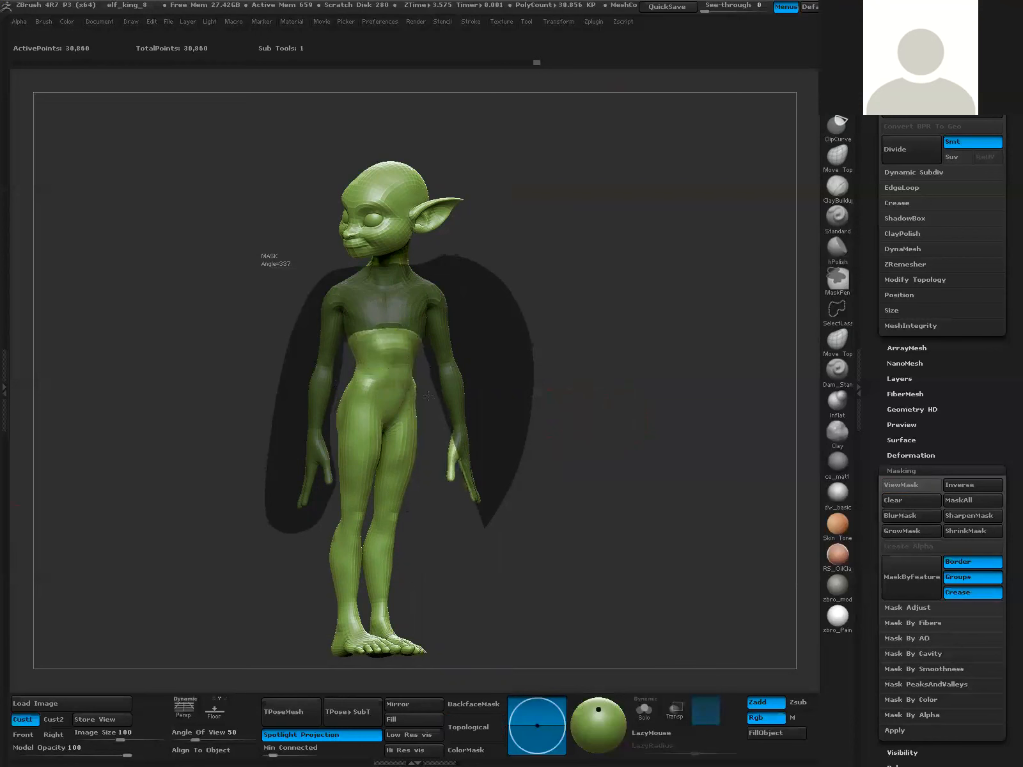
pyautogui.keyDown('ctrl'); pyautogui.moveTo(441, 497); pyautogui.dragTo(440, 497); pyautogui.keyUp('ctrl')
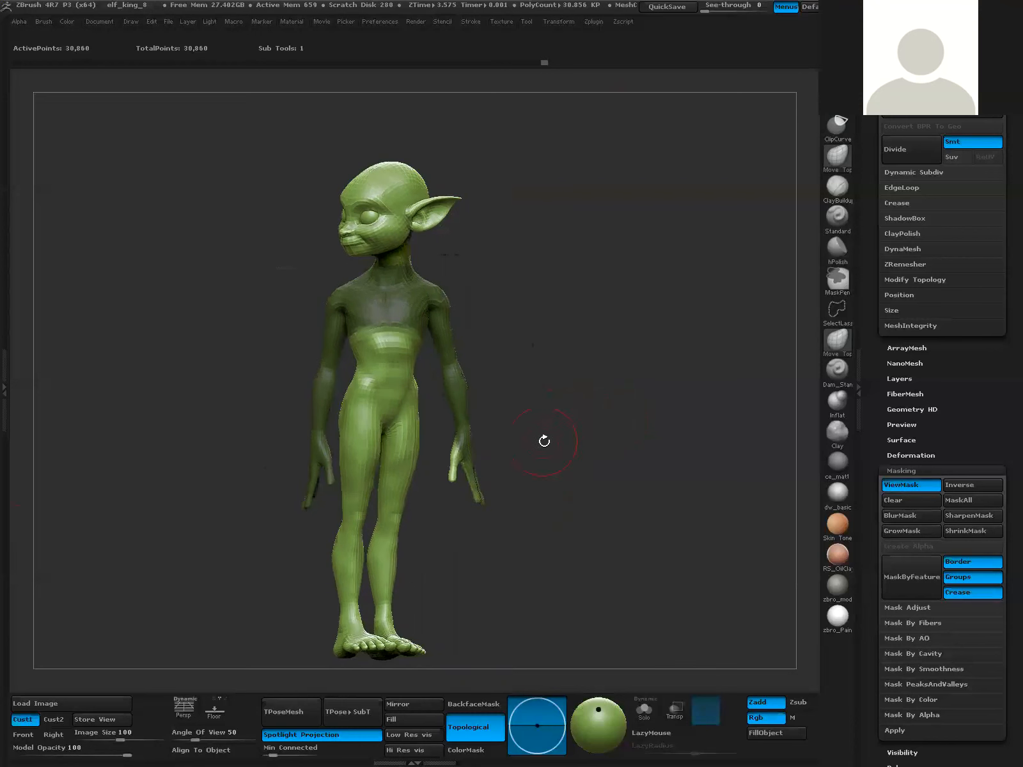
pyautogui.keyDown('ctrl'); pyautogui.moveTo(440, 416); pyautogui.dragTo(557, 497); pyautogui.keyUp('ctrl')
pyautogui.moveTo(586, 437); pyautogui.dragTo(457, 250)
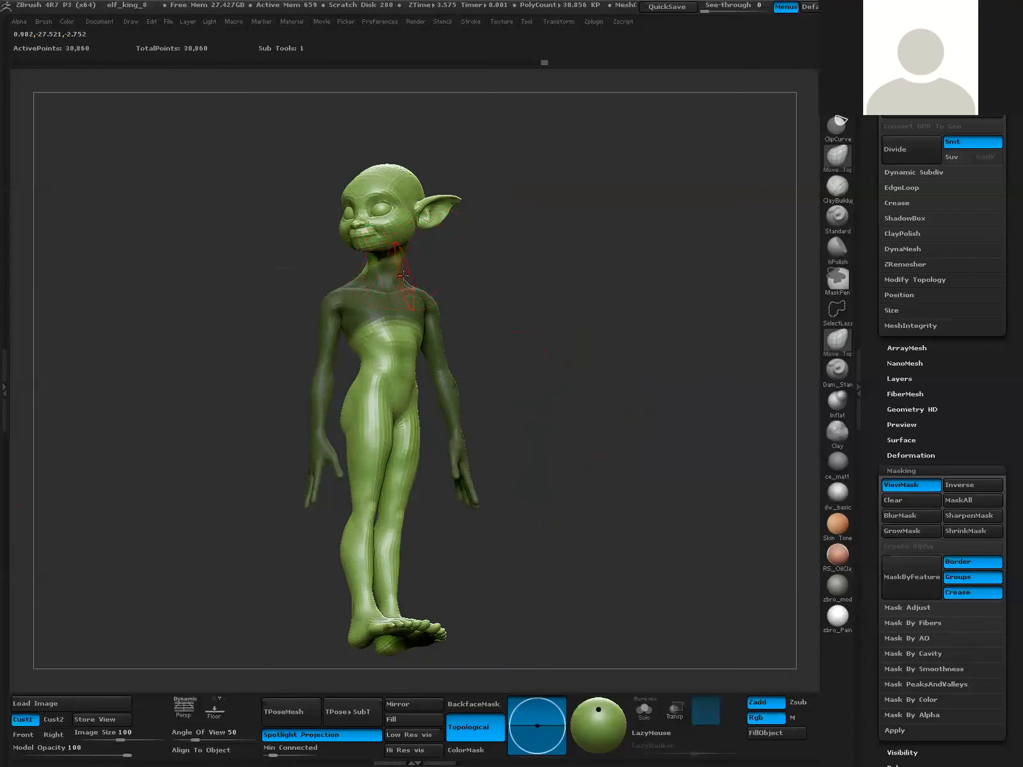
pyautogui.hotkey('ctrl', 'alt')
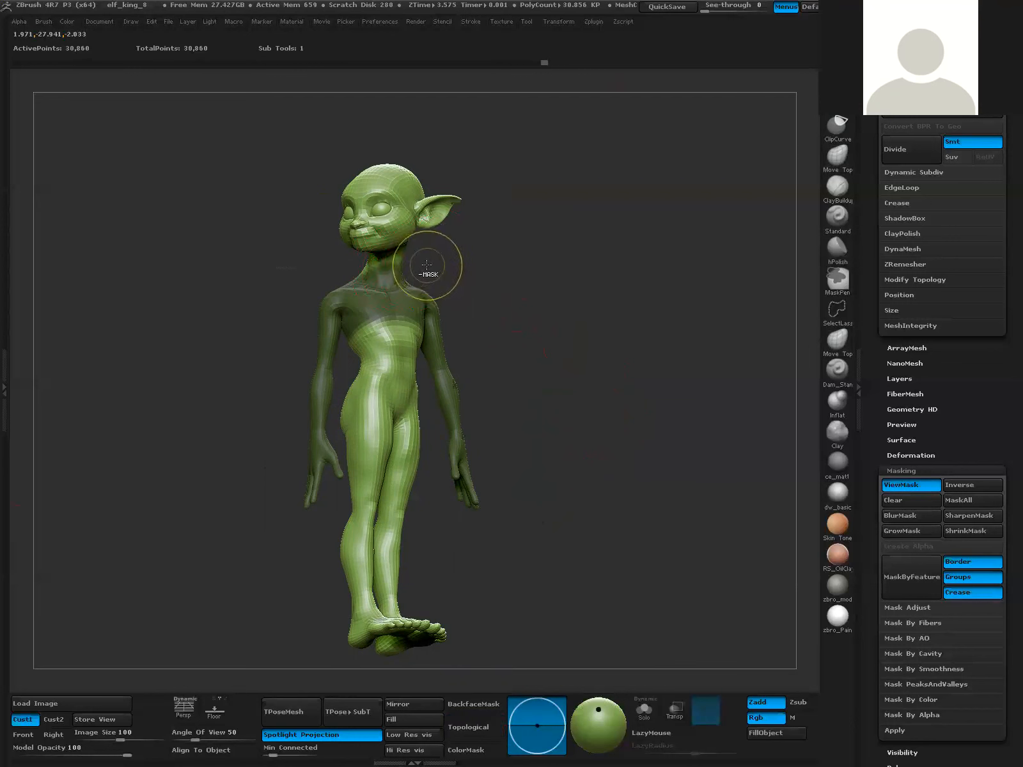
pyautogui.moveTo(398, 217)
pyautogui.keyDown('ctrl'); pyautogui.mouseDown()
pyautogui.moveTo(336, 252)
pyautogui.moveTo(372, 281)
pyautogui.mouseUp(); pyautogui.keyUp('ctrl')
pyautogui.keyDown('ctrl'); pyautogui.moveTo(467, 276); pyautogui.dragTo(468, 275); pyautogui.keyUp('ctrl')
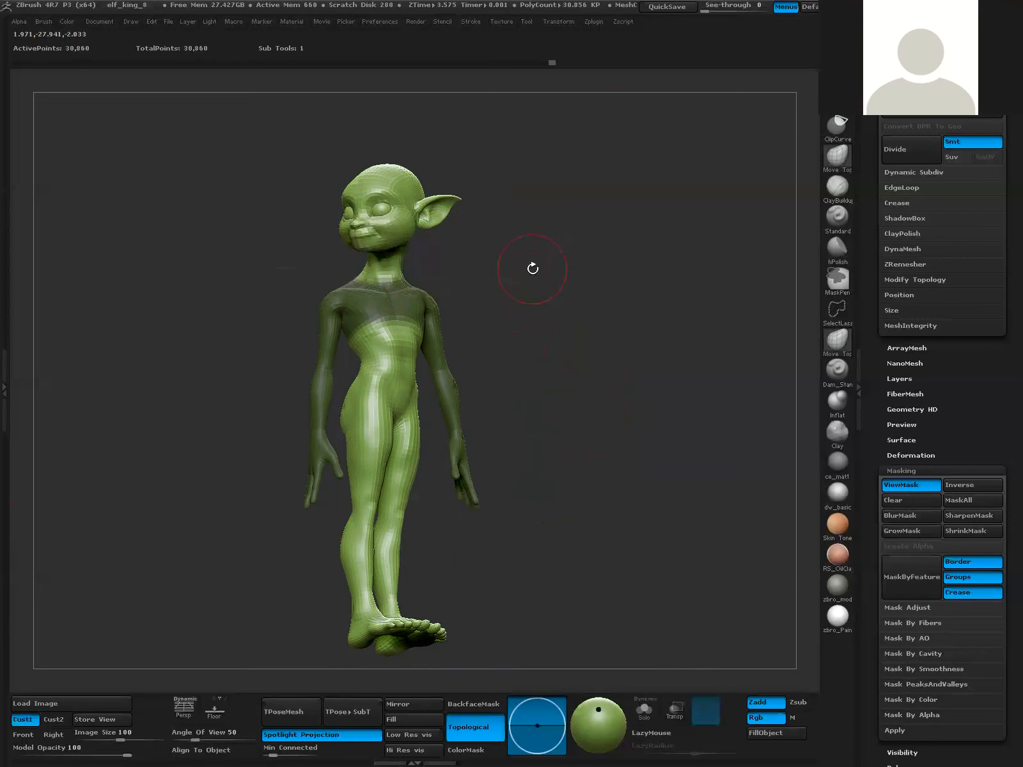
pyautogui.moveTo(566, 361)
pyautogui.mouseDown()
pyautogui.moveTo(641, 374)
pyautogui.moveTo(579, 372)
pyautogui.moveTo(572, 360)
pyautogui.mouseUp()
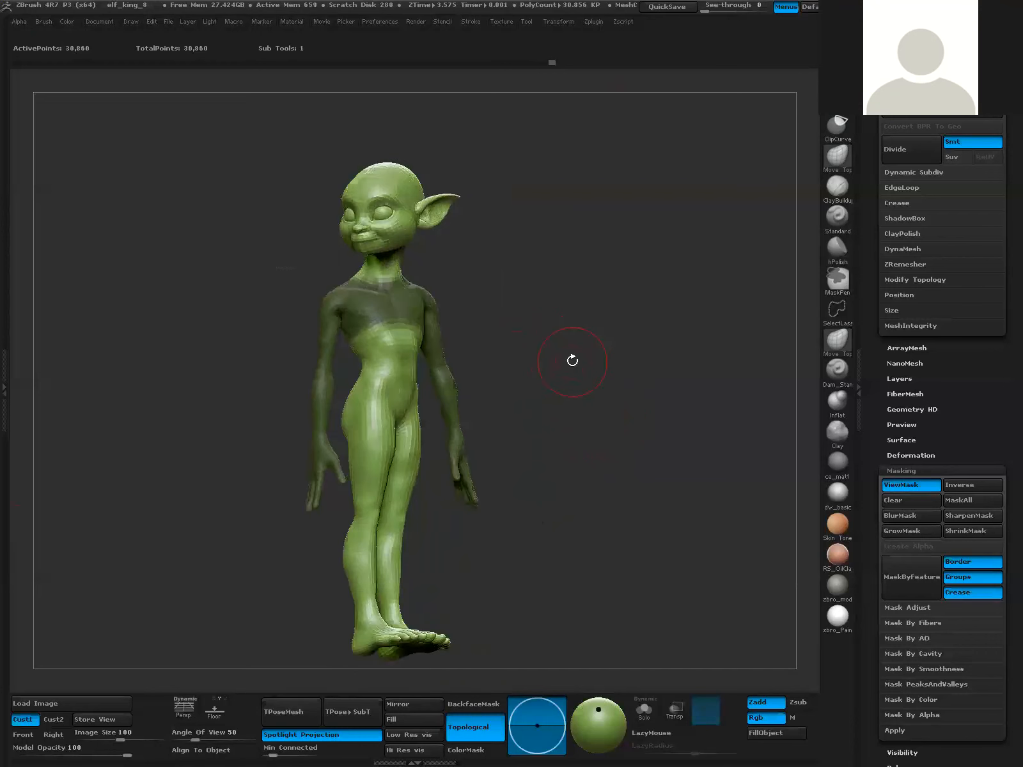
# - Blur the shoulder mask and invert it to leave only the upper chest, shoulders and arms free
pyautogui.click(912, 516)
pyautogui.hotkey('ctrl', 'i')
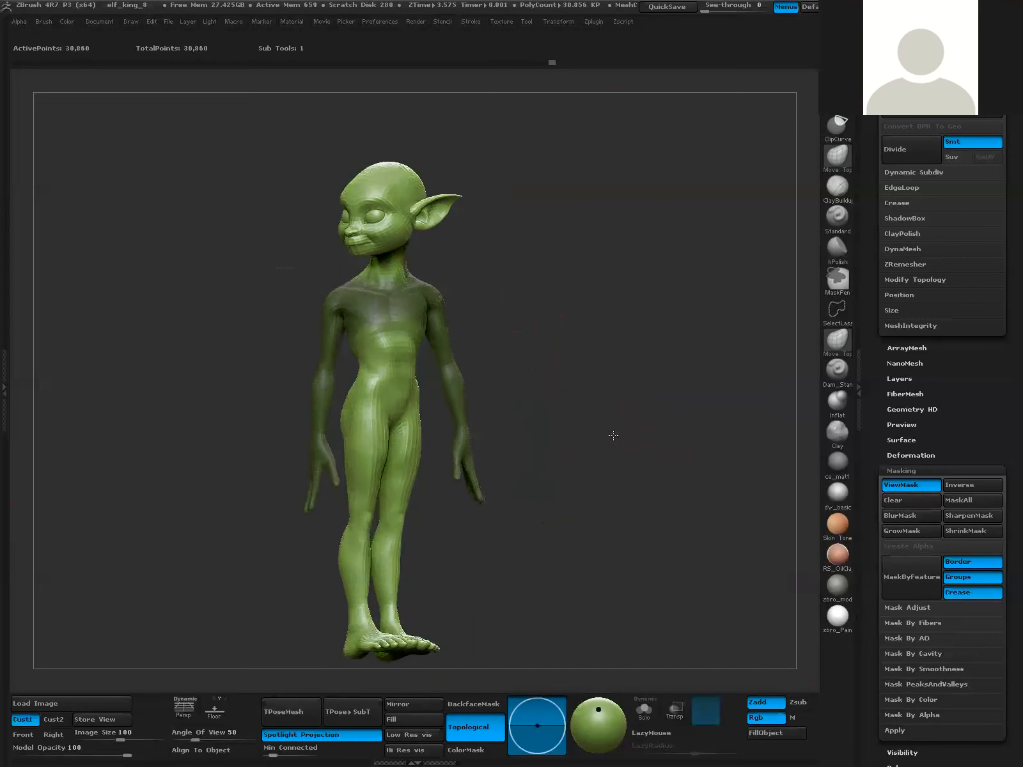
pyautogui.moveTo(631, 434); pyautogui.dragTo(627, 427)
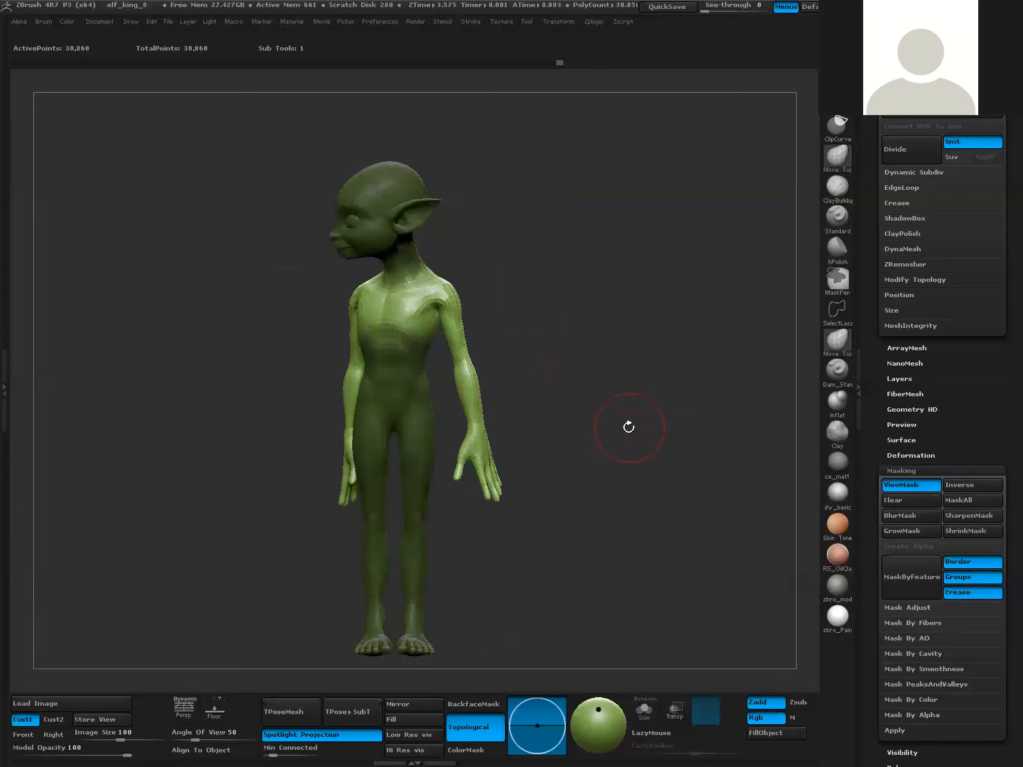
# - Rotate the shoulders and arms with a horizontal Transpose line drawn outward from the chest, and clear the mask
pyautogui.press('w')
pyautogui.moveTo(388, 303)
pyautogui.mouseDown()
pyautogui.moveTo(609, 300)
pyautogui.moveTo(569, 331)
pyautogui.mouseUp()
pyautogui.hotkey('ctrl', 'z')
pyautogui.hotkey('ctrl', 'z')
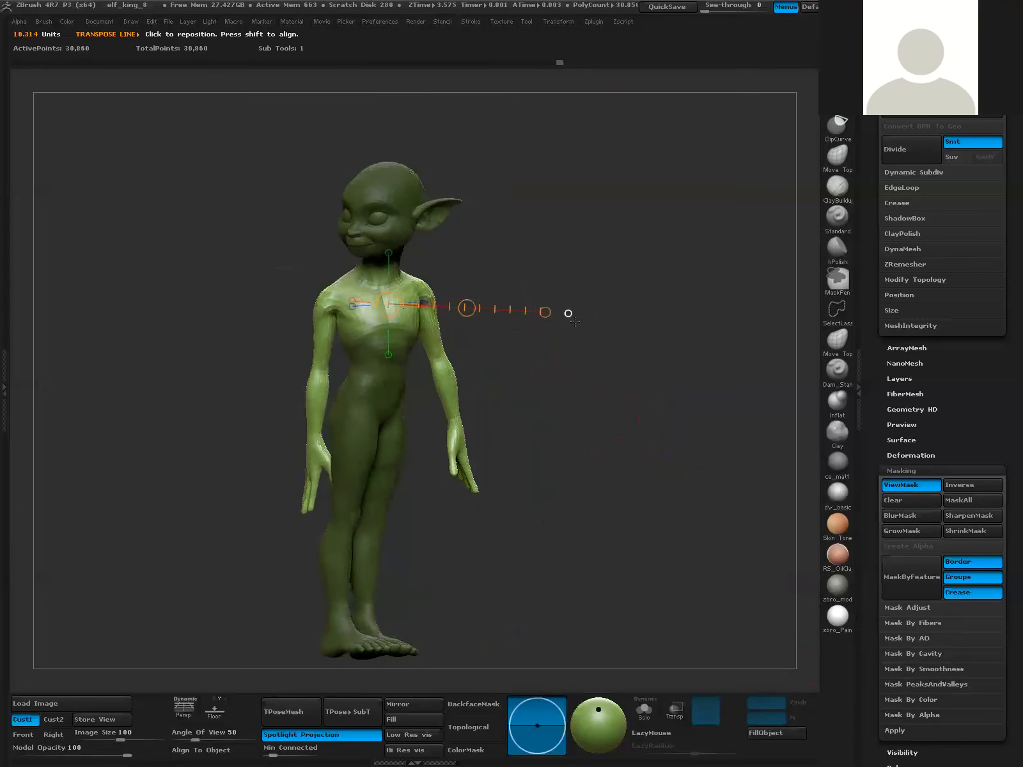
pyautogui.moveTo(567, 313); pyautogui.dragTo(640, 371)
pyautogui.moveTo(604, 303); pyautogui.dragTo(580, 323)
pyautogui.moveTo(360, 318); pyautogui.dragTo(315, 285)
pyautogui.moveTo(487, 401)
pyautogui.mouseDown()
pyautogui.moveTo(613, 417)
pyautogui.moveTo(600, 427)
pyautogui.moveTo(607, 422)
pyautogui.moveTo(581, 396)
pyautogui.mouseUp()
pyautogui.press('q')
pyautogui.keyDown('ctrl'); pyautogui.moveTo(559, 397); pyautogui.dragTo(601, 410, button='right'); pyautogui.keyUp('ctrl')
pyautogui.keyDown('alt'); pyautogui.moveTo(602, 410); pyautogui.dragTo(569, 370); pyautogui.keyUp('alt')
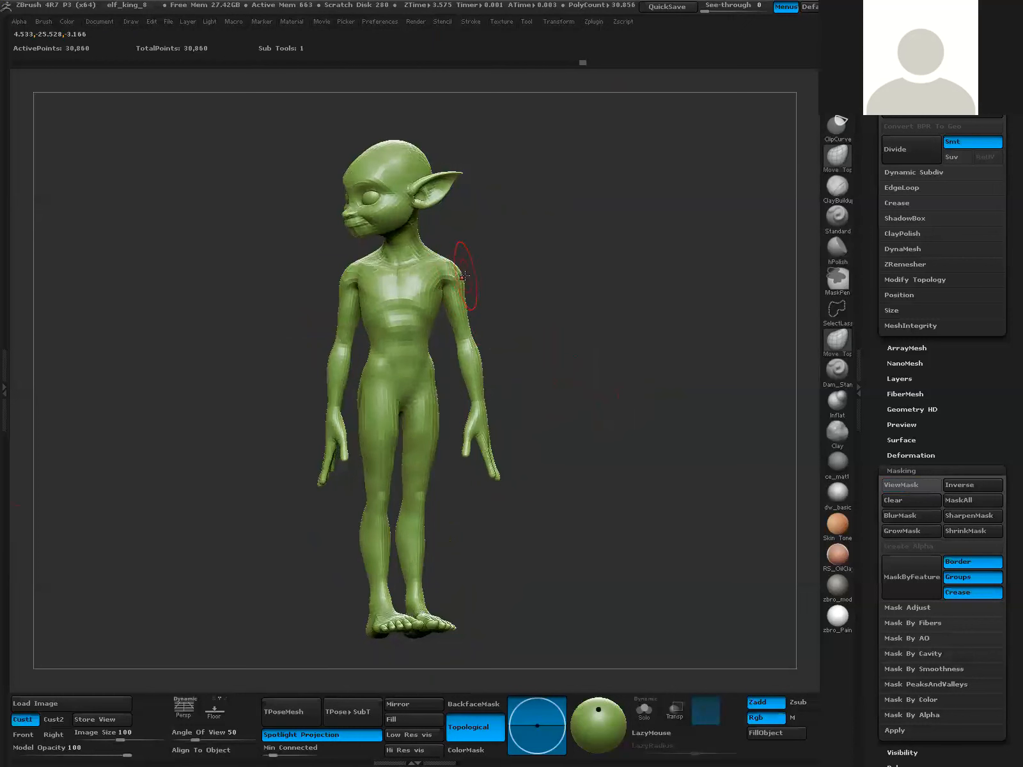
# - Mask everything except the character's left arm with a topological Transpose mask from the shoulder, and blur the mask
pyautogui.press('ctrl')
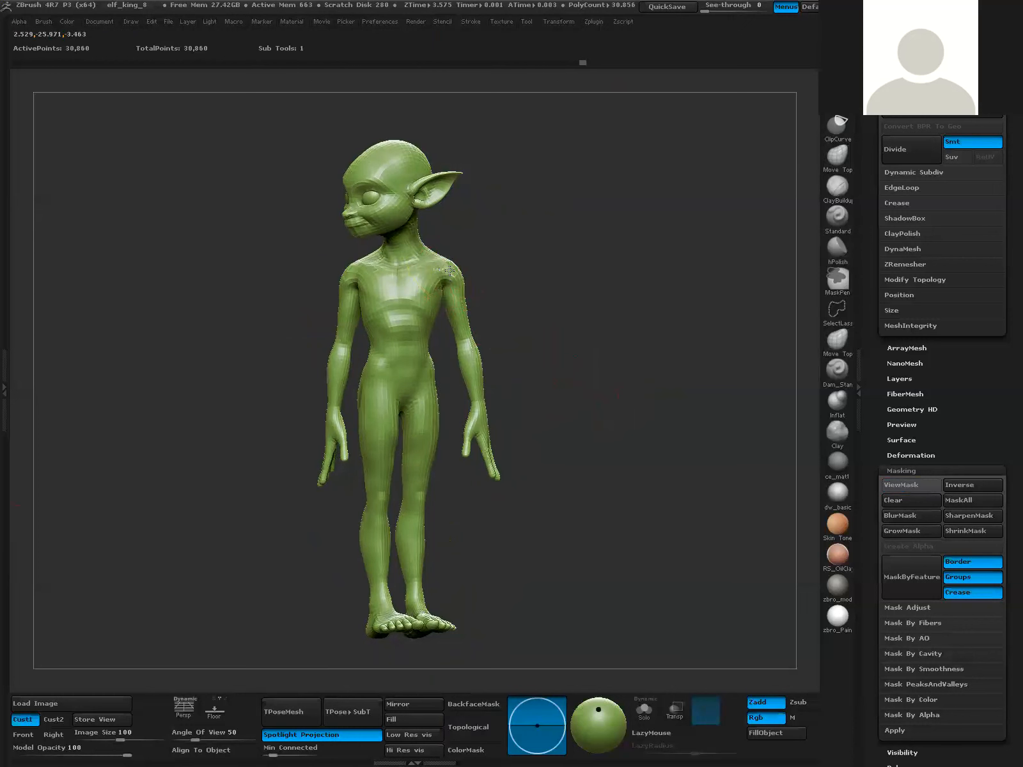
pyautogui.press('r')
pyautogui.keyDown('ctrl'); pyautogui.moveTo(438, 269); pyautogui.dragTo(456, 282); pyautogui.keyUp('ctrl')
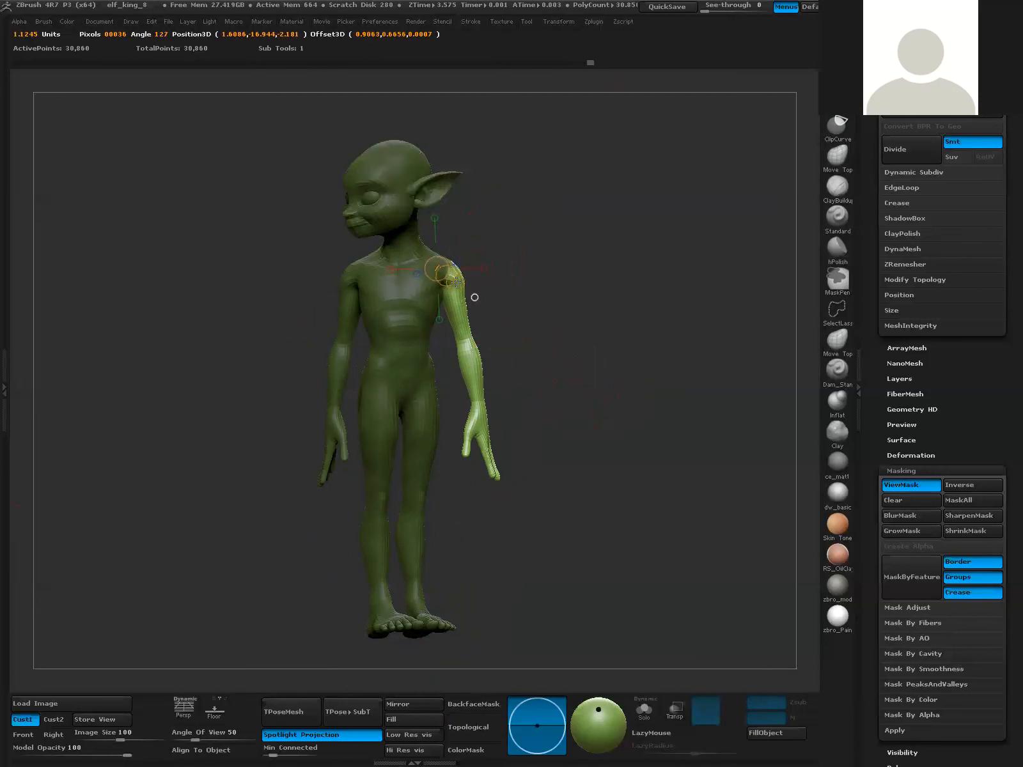
pyautogui.moveTo(492, 336); pyautogui.dragTo(554, 338)
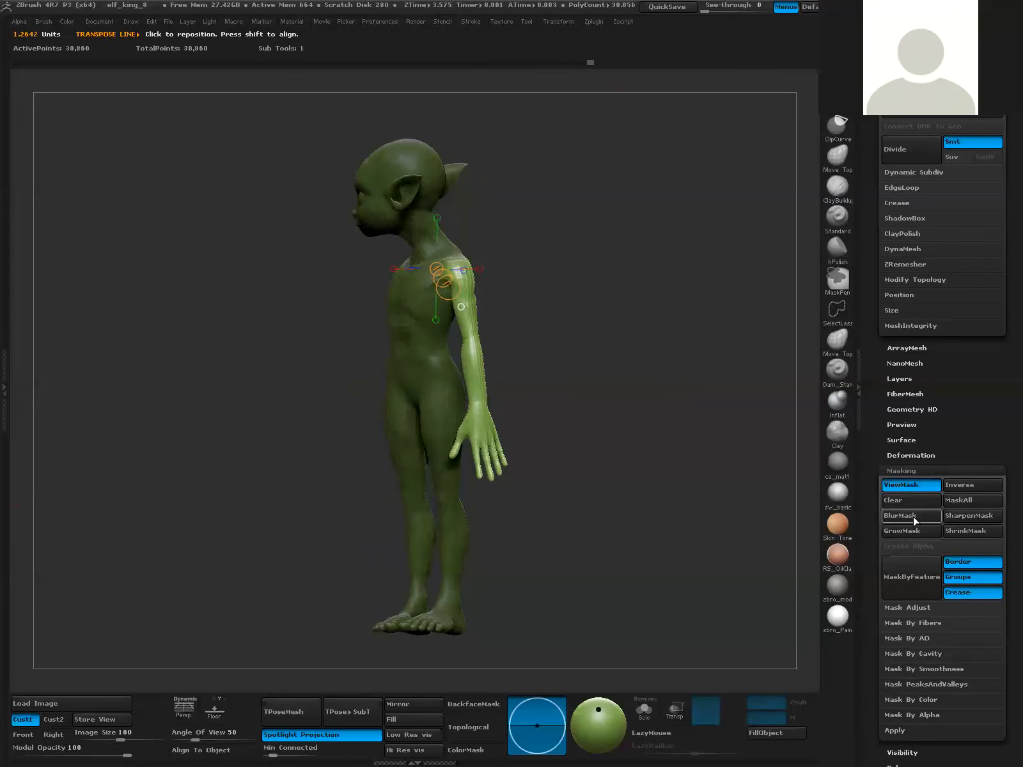
# - Lay a Transpose line along the left arm from the shoulder to the forearm and rotate the arm at the shoulder
pyautogui.moveTo(563, 284)
pyautogui.mouseDown()
pyautogui.moveTo(456, 272)
pyautogui.moveTo(481, 372)
pyautogui.mouseUp()
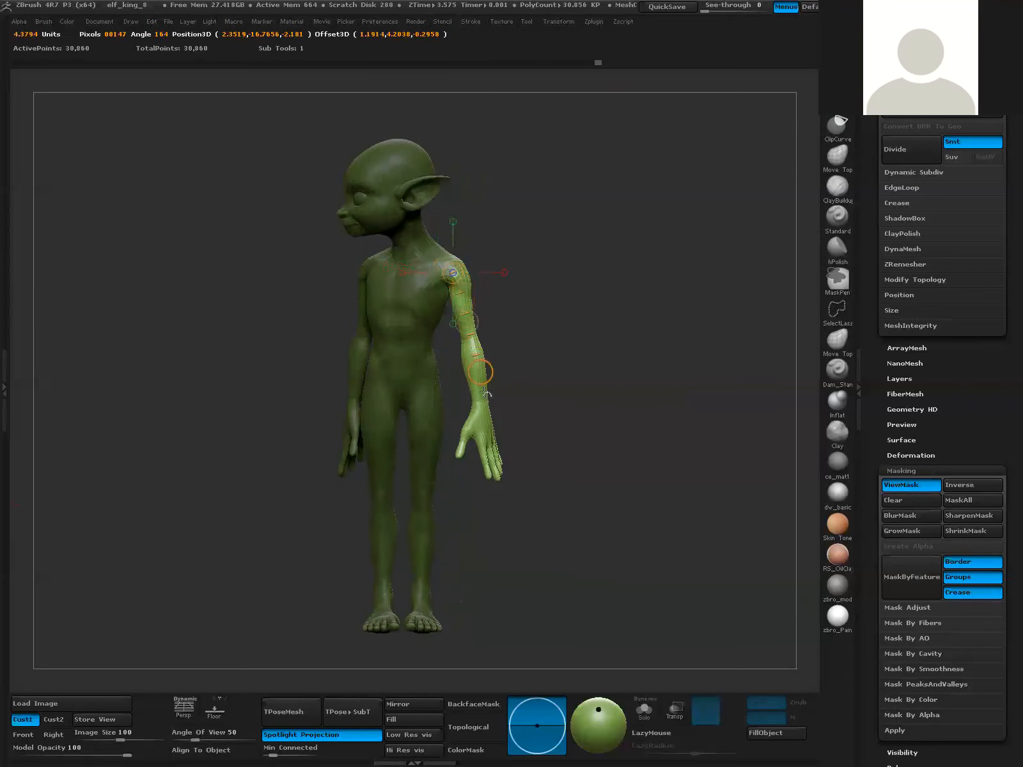
pyautogui.moveTo(554, 387); pyautogui.dragTo(513, 405)
pyautogui.moveTo(469, 457); pyautogui.dragTo(436, 457)
pyautogui.moveTo(520, 388); pyautogui.dragTo(492, 383)
# - Extend the mask over the left upper arm so that only the forearm and hand stay free
pyautogui.press('w')
pyautogui.press('e')
pyautogui.moveTo(546, 409); pyautogui.dragTo(622, 307)
pyautogui.moveTo(622, 411); pyautogui.dragTo(643, 399)
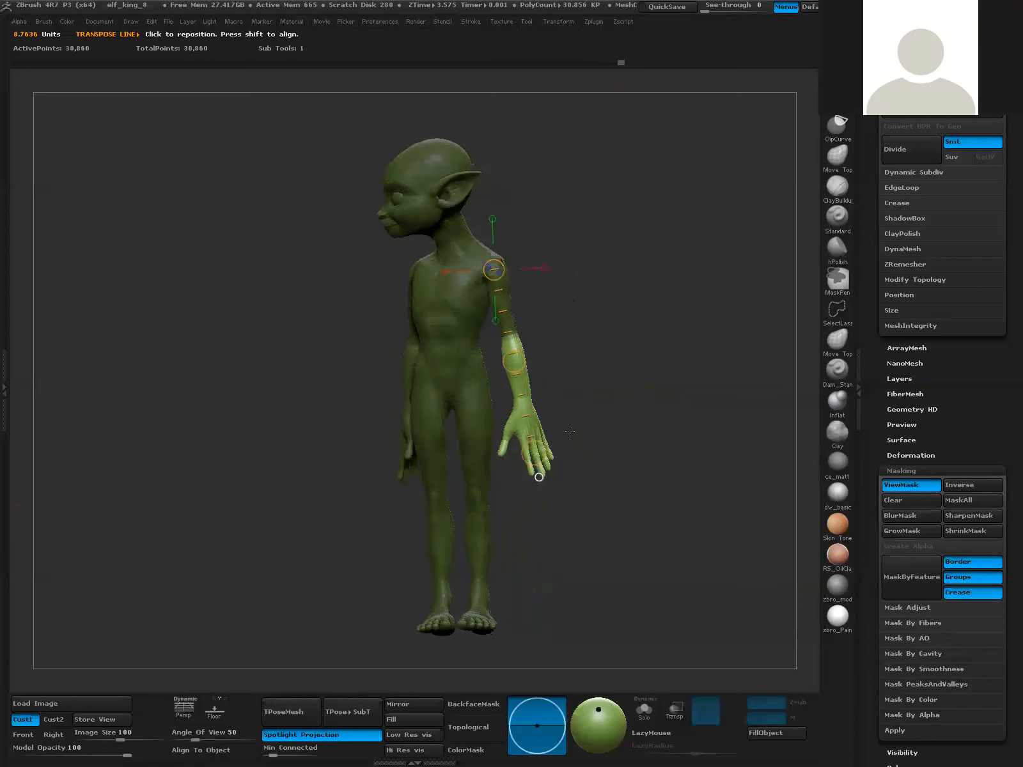
# - Lay a Transpose line from the left elbow past the fingertips and rotate the forearm and hand at the elbow
pyautogui.moveTo(523, 362); pyautogui.dragTo(543, 528)
pyautogui.hotkey('ctrl', 'z')
pyautogui.moveTo(595, 455); pyautogui.dragTo(558, 451)
pyautogui.moveTo(536, 500); pyautogui.dragTo(491, 503)
pyautogui.moveTo(566, 443); pyautogui.dragTo(613, 438)
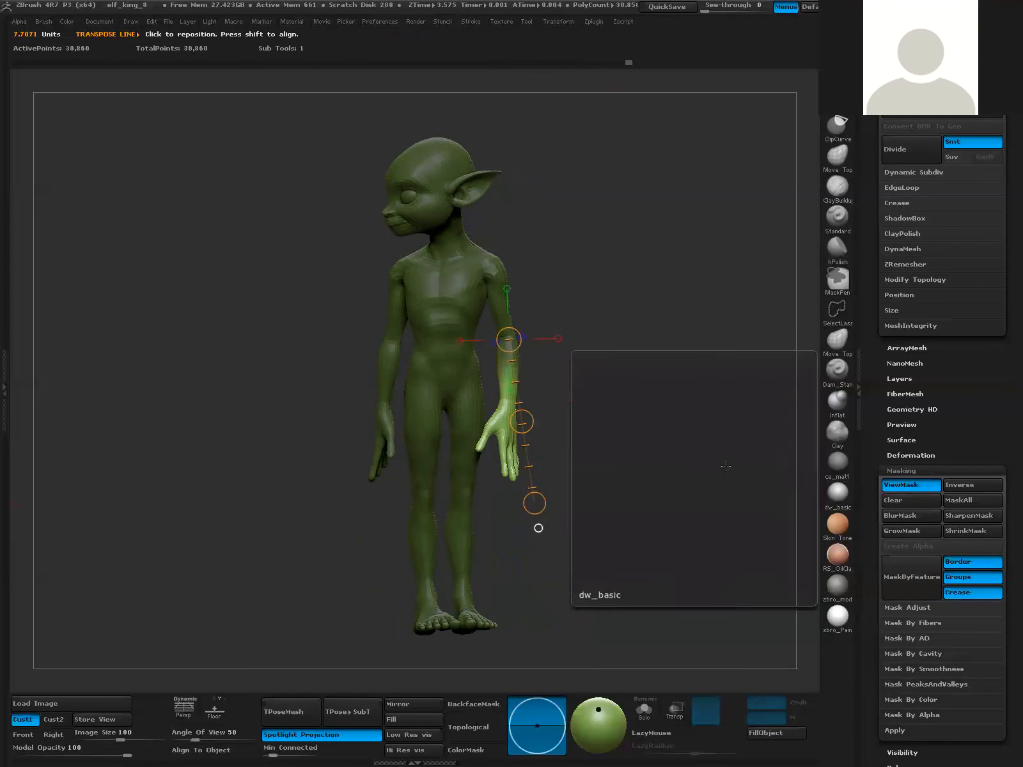
pyautogui.moveTo(509, 405)
pyautogui.mouseDown()
pyautogui.moveTo(554, 391)
pyautogui.moveTo(527, 475)
pyautogui.moveTo(482, 511)
pyautogui.moveTo(467, 444)
pyautogui.moveTo(564, 435)
pyautogui.moveTo(623, 395)
pyautogui.moveTo(494, 397)
pyautogui.moveTo(616, 340)
pyautogui.moveTo(740, 257)
pyautogui.mouseUp()
# - Switch to draw mode, hide the mask display, and reshape the left shoulder and armpit with the Move Topological brush
pyautogui.press('q')
pyautogui.hotkey('ctrl', 'h')
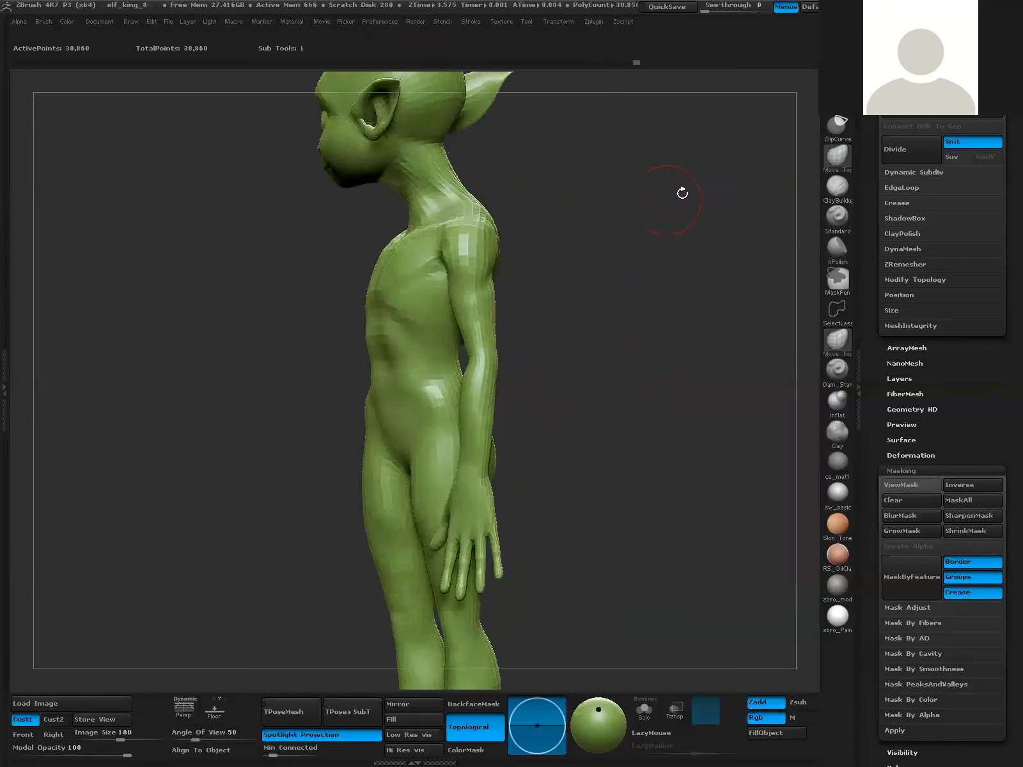
pyautogui.moveTo(682, 193); pyautogui.dragTo(450, 257)
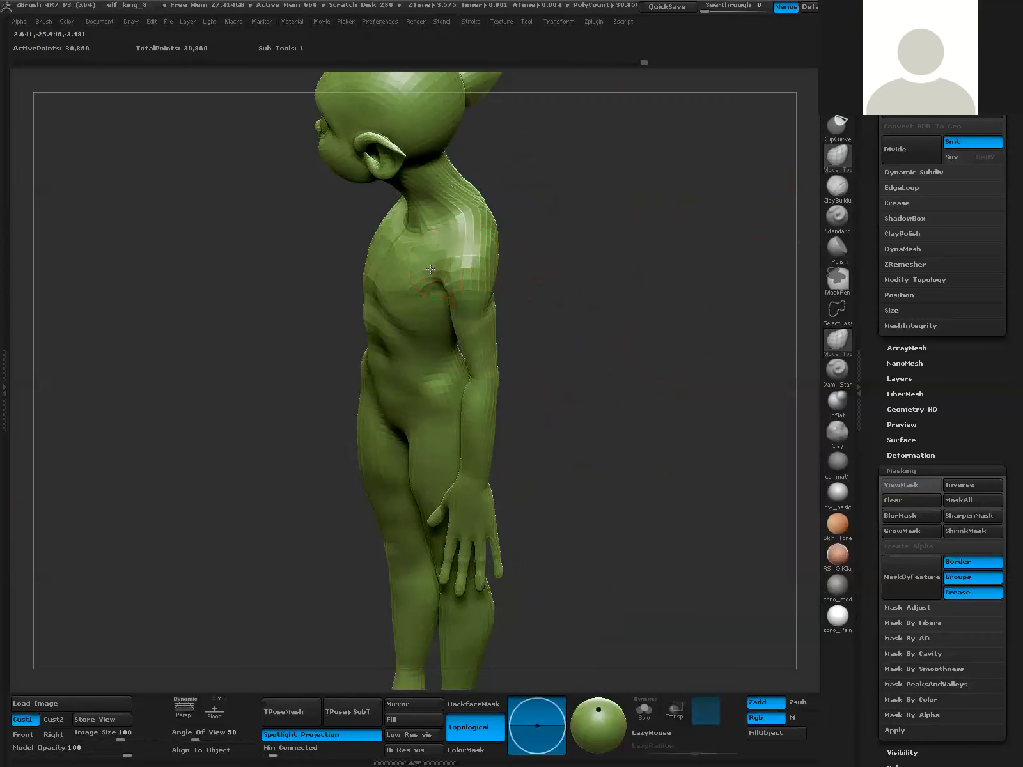
pyautogui.moveTo(533, 253)
pyautogui.mouseDown()
pyautogui.moveTo(522, 228)
pyautogui.moveTo(466, 264)
pyautogui.moveTo(479, 287)
pyautogui.moveTo(530, 311)
pyautogui.moveTo(576, 386)
pyautogui.moveTo(537, 397)
pyautogui.moveTo(436, 309)
pyautogui.mouseUp()
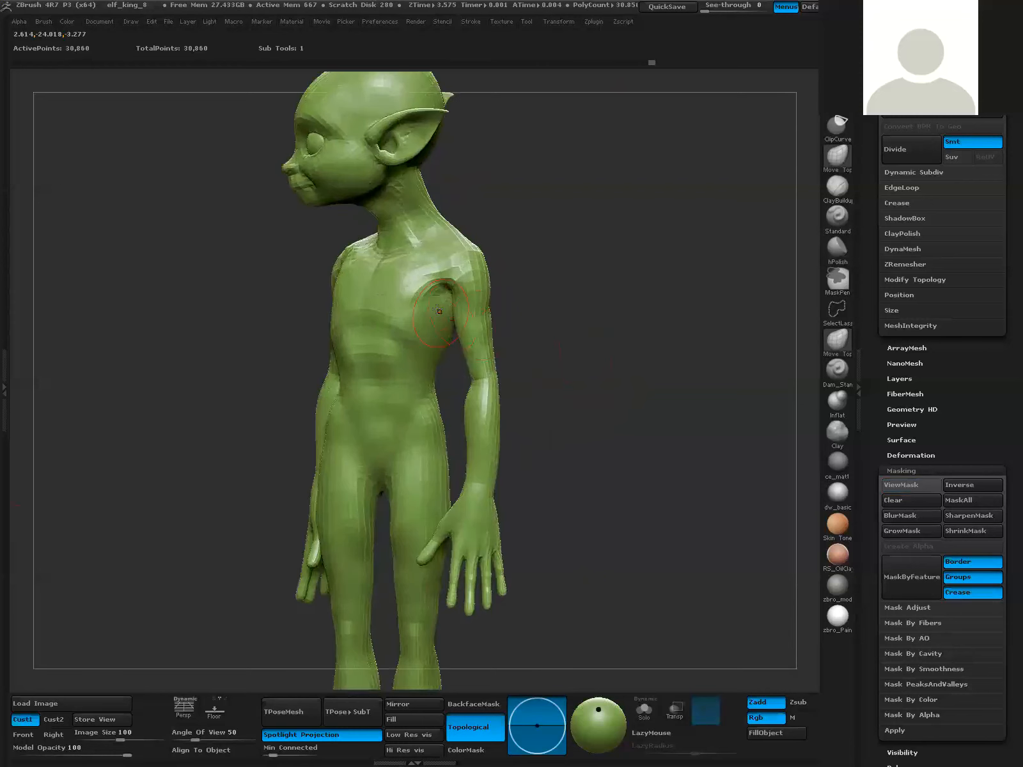
pyautogui.moveTo(544, 295)
pyautogui.mouseDown()
pyautogui.moveTo(448, 276)
pyautogui.moveTo(498, 288)
pyautogui.moveTo(557, 333)
pyautogui.moveTo(561, 392)
pyautogui.moveTo(508, 408)
pyautogui.moveTo(548, 443)
pyautogui.moveTo(569, 431)
pyautogui.moveTo(562, 413)
pyautogui.moveTo(580, 413)
pyautogui.moveTo(569, 391)
pyautogui.moveTo(574, 414)
pyautogui.moveTo(563, 409)
pyautogui.mouseUp()
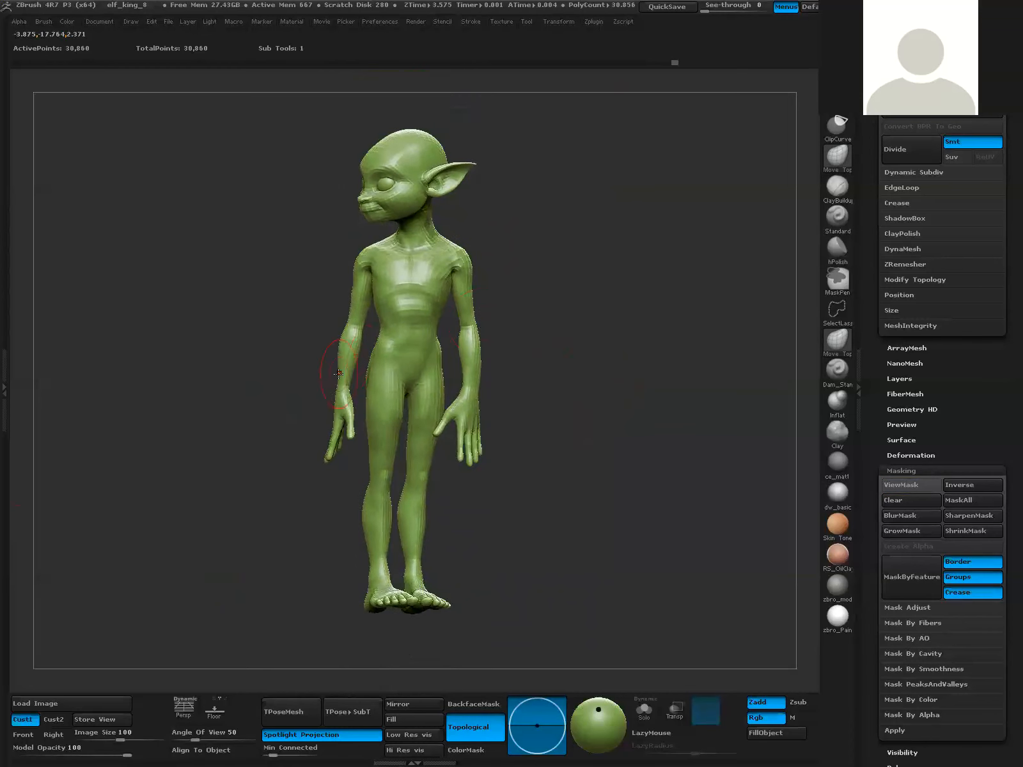
pyautogui.moveTo(583, 404); pyautogui.dragTo(600, 427)
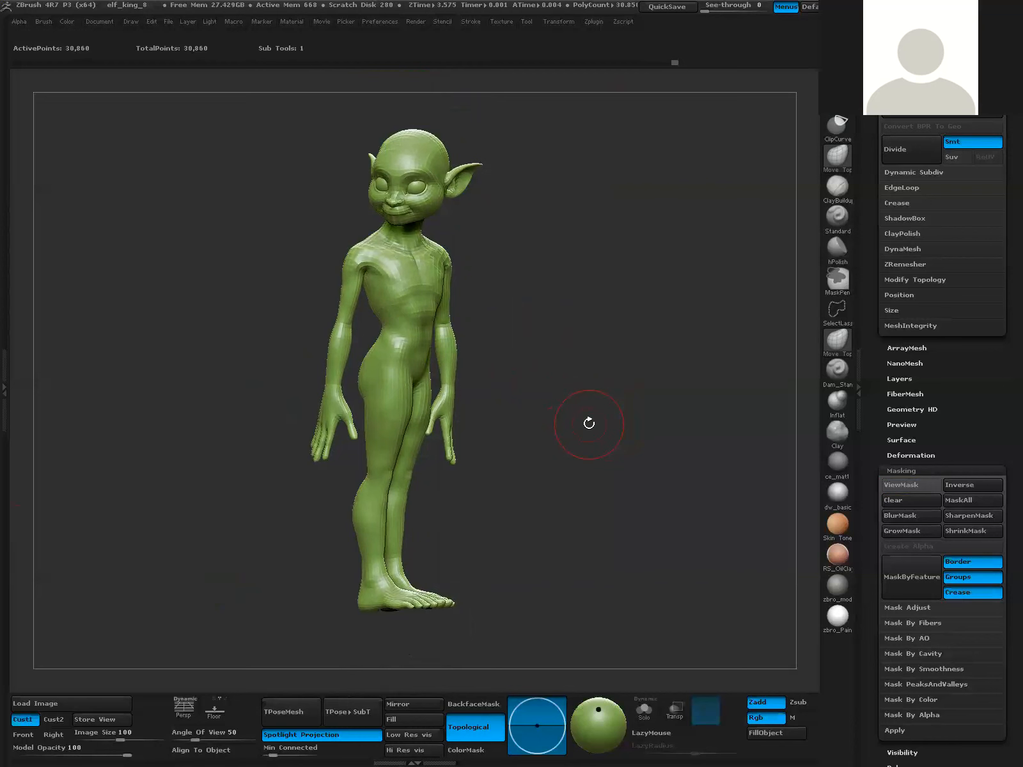
pyautogui.moveTo(565, 522); pyautogui.dragTo(560, 517)
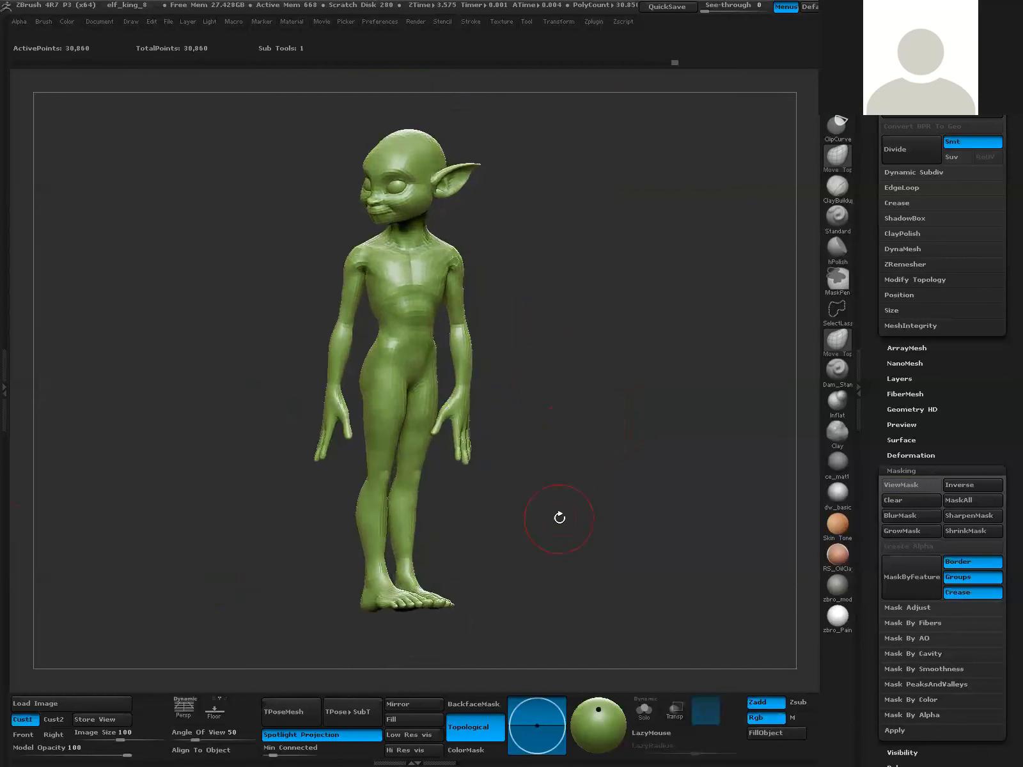
# - Transfer the pose from the Transpose Master mesh back to the original subtools and check the head and upper body
pyautogui.scroll(10, 869, 431)
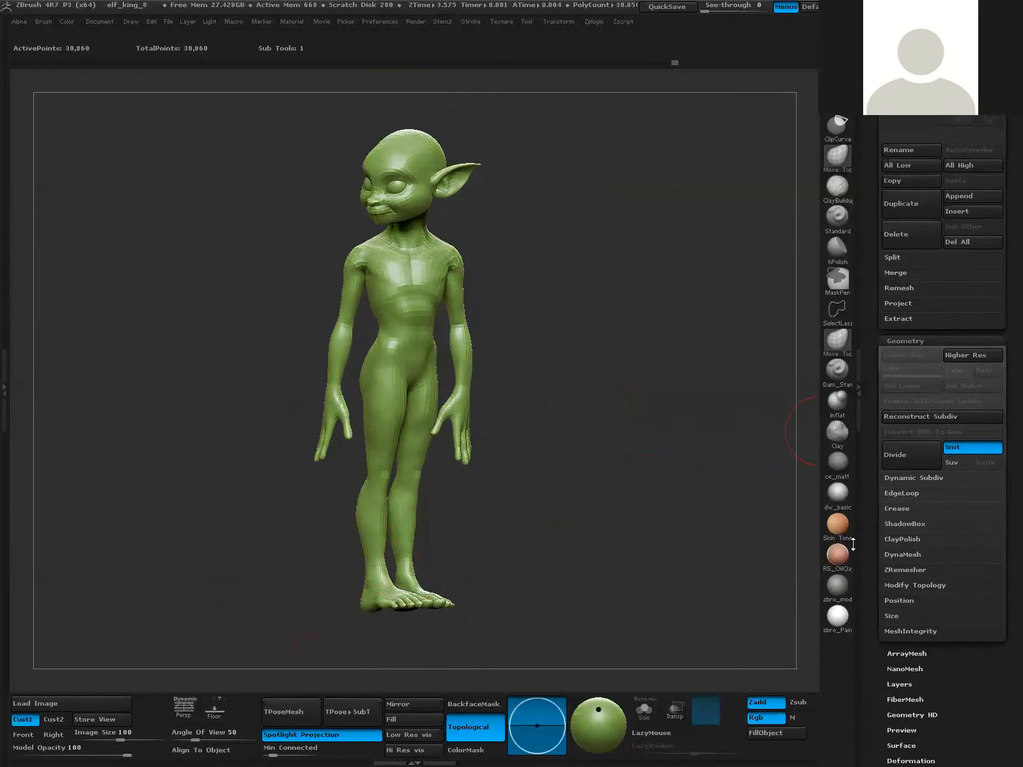
pyautogui.click(360, 716)
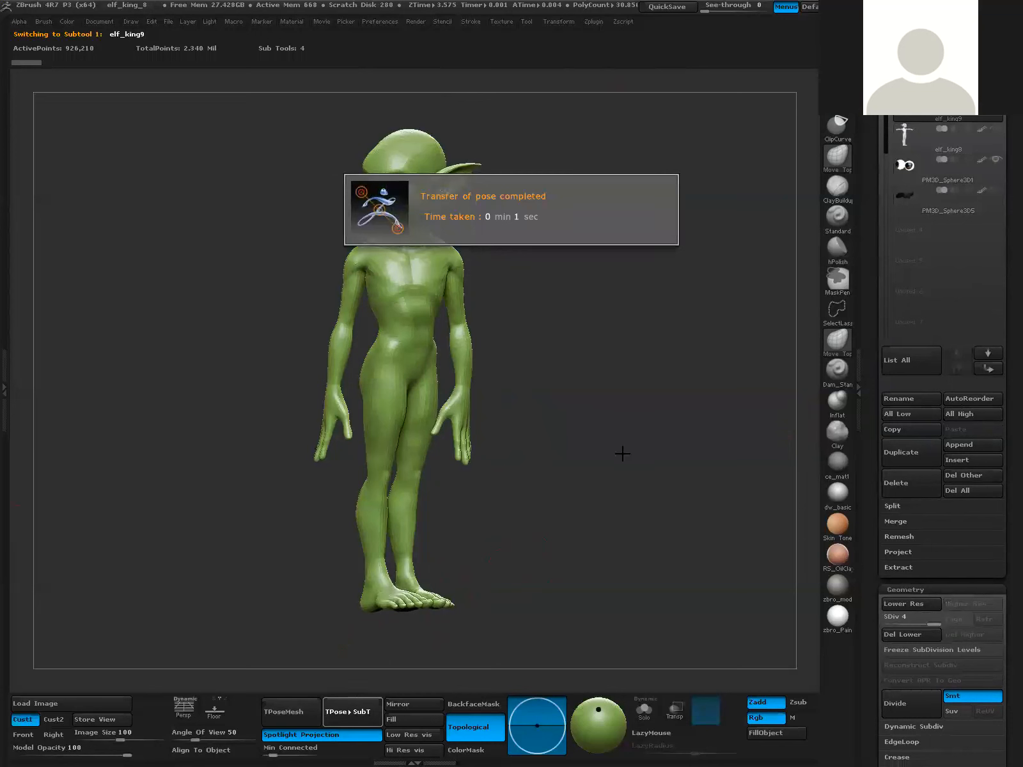
pyautogui.click(599, 459)
pyautogui.moveTo(625, 462)
pyautogui.mouseDown()
pyautogui.moveTo(562, 455)
pyautogui.moveTo(627, 457)
pyautogui.moveTo(630, 441)
pyautogui.moveTo(613, 447)
pyautogui.moveTo(591, 512)
pyautogui.moveTo(591, 575)
pyautogui.mouseUp()
pyautogui.keyDown('alt'); pyautogui.moveTo(609, 235); pyautogui.dragTo(596, 597); pyautogui.keyUp('alt')
pyautogui.moveTo(617, 441); pyautogui.dragTo(548, 459)
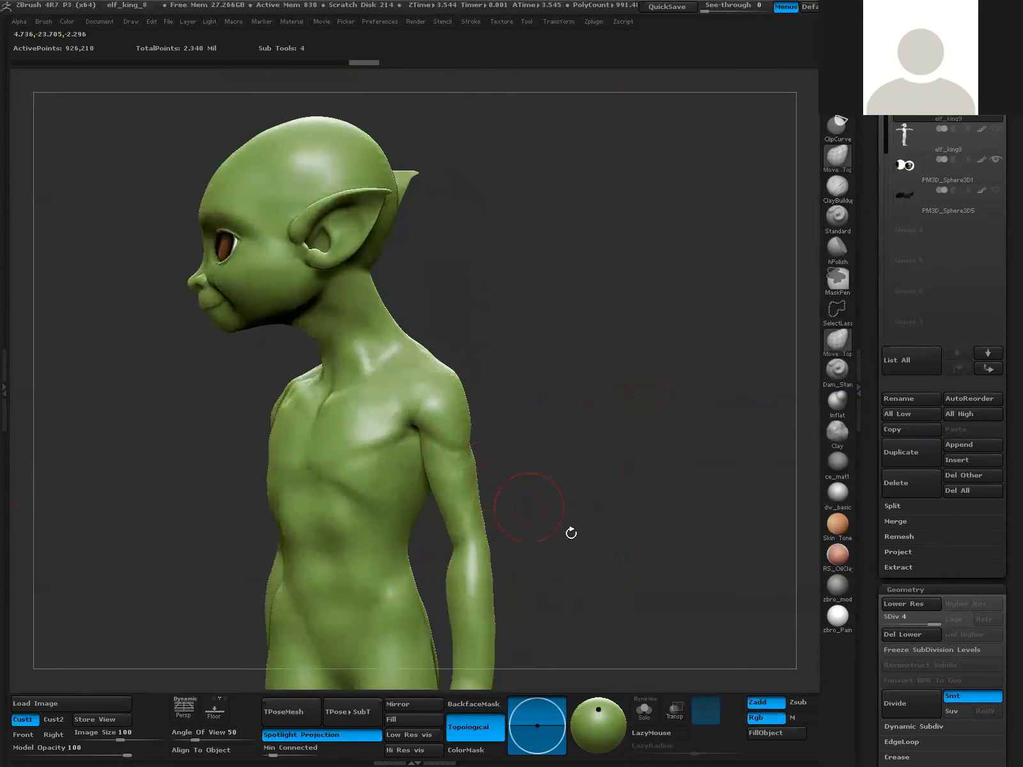
# - Preview the posed body at subdivision level 1, and set its subdivision level to 3
pyautogui.moveTo(921, 618); pyautogui.dragTo(886, 634)
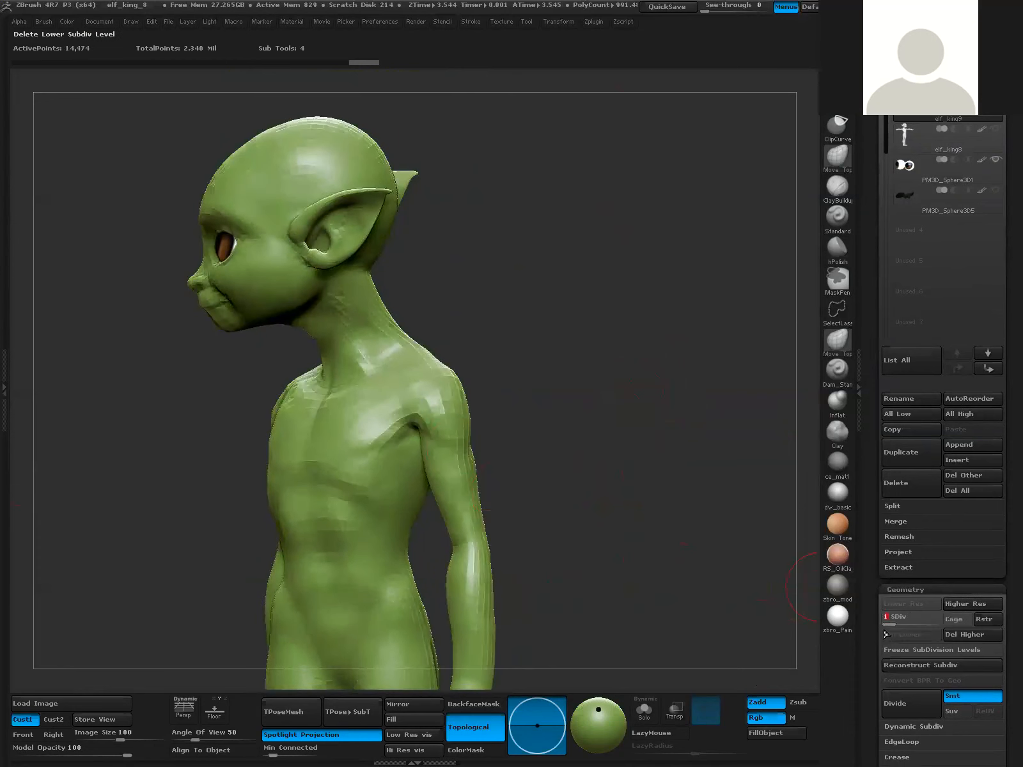
pyautogui.moveTo(684, 573); pyautogui.dragTo(655, 535)
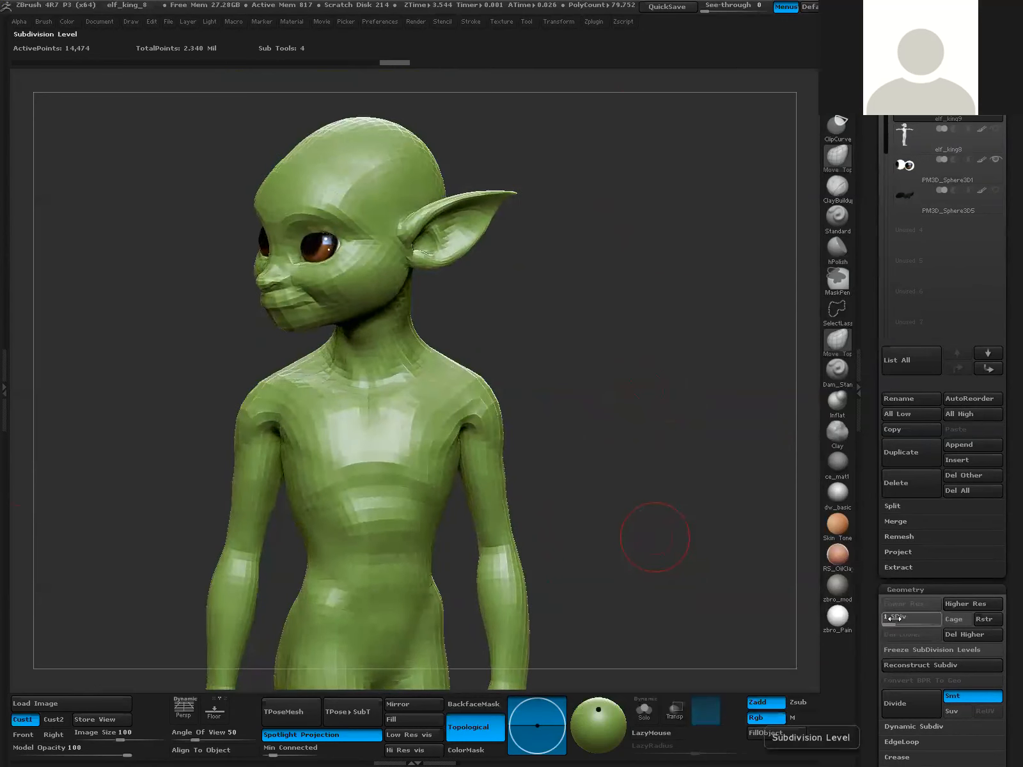
pyautogui.moveTo(892, 618); pyautogui.dragTo(915, 620)
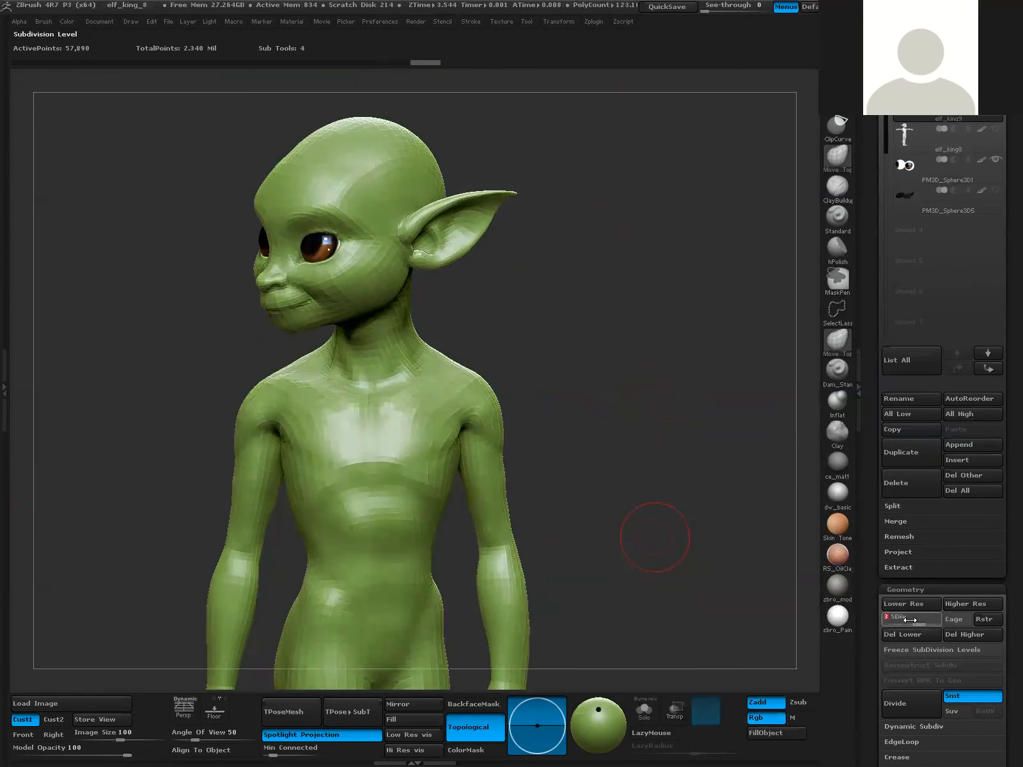
pyautogui.moveTo(664, 534); pyautogui.dragTo(570, 418)
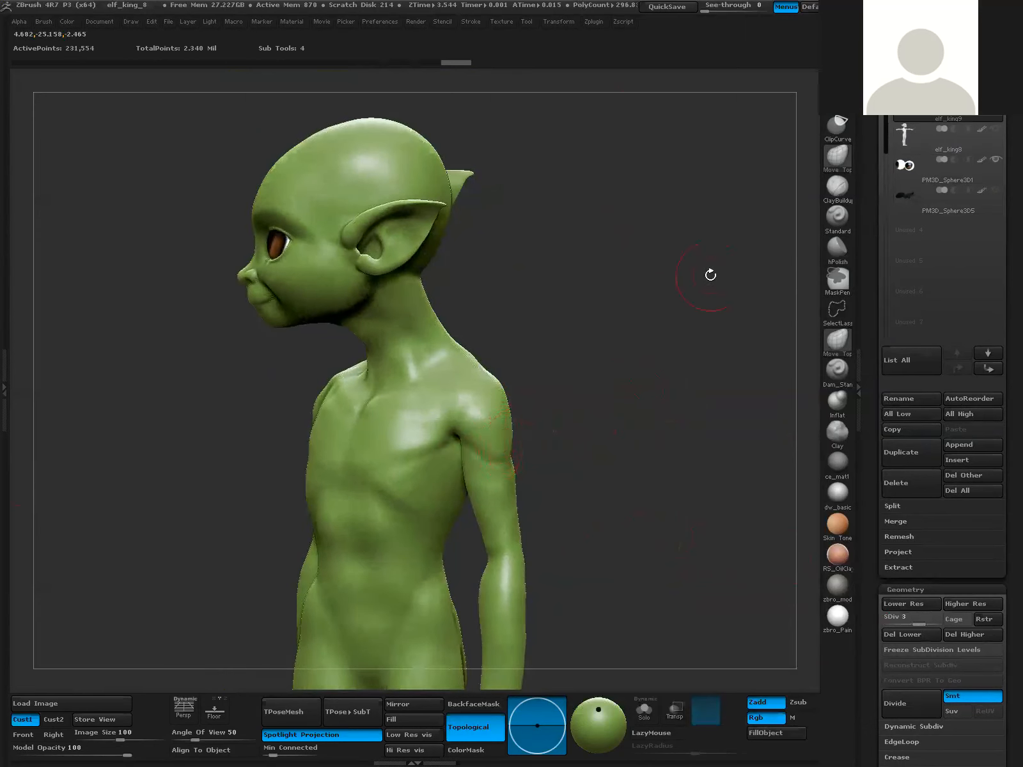
# - Build up volume on the outer left shoulder and upper arm with the ClayBuildup brush
pyautogui.click(838, 186)
pyautogui.press('space')
pyautogui.moveTo(494, 448)
pyautogui.mouseDown()
pyautogui.moveTo(450, 441)
pyautogui.moveTo(503, 436)
pyautogui.mouseUp()
pyautogui.moveTo(582, 413); pyautogui.dragTo(496, 466)
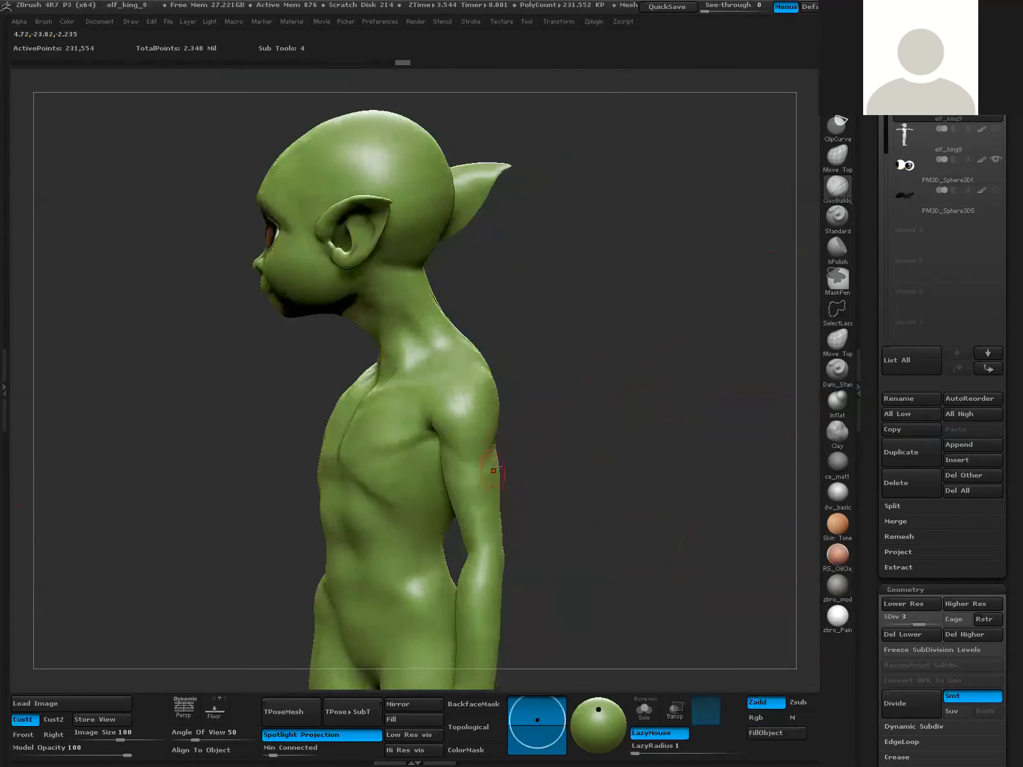
pyautogui.moveTo(577, 409); pyautogui.dragTo(482, 377)
# - Sculpt the chest muscle running into the front of the left shoulder with ClayBuildup and smooth the strokes
pyautogui.press('space')
pyautogui.press('shift')
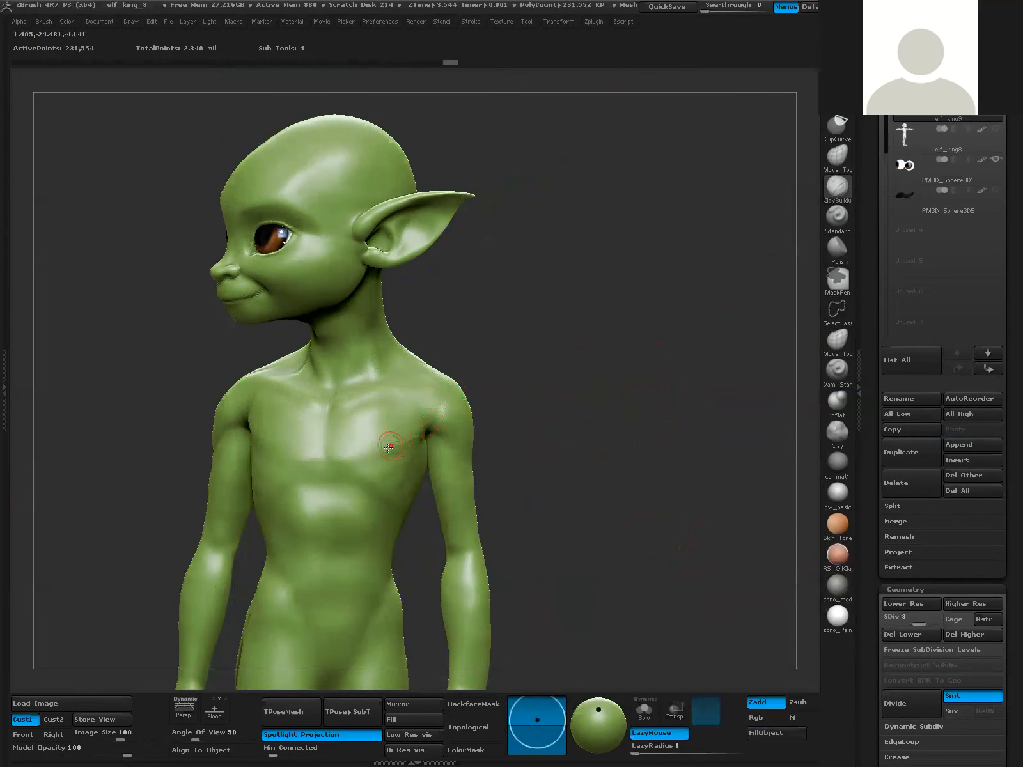
pyautogui.moveTo(433, 407); pyautogui.dragTo(437, 368)
pyautogui.moveTo(388, 400); pyautogui.dragTo(387, 404)
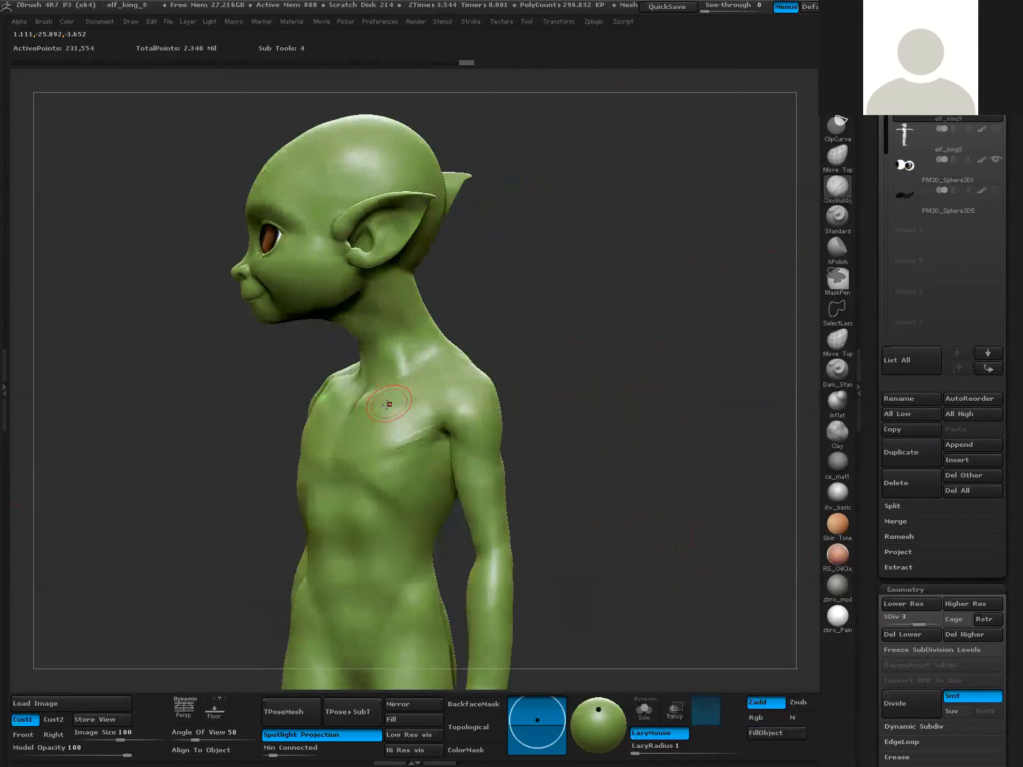
pyautogui.press('shift')
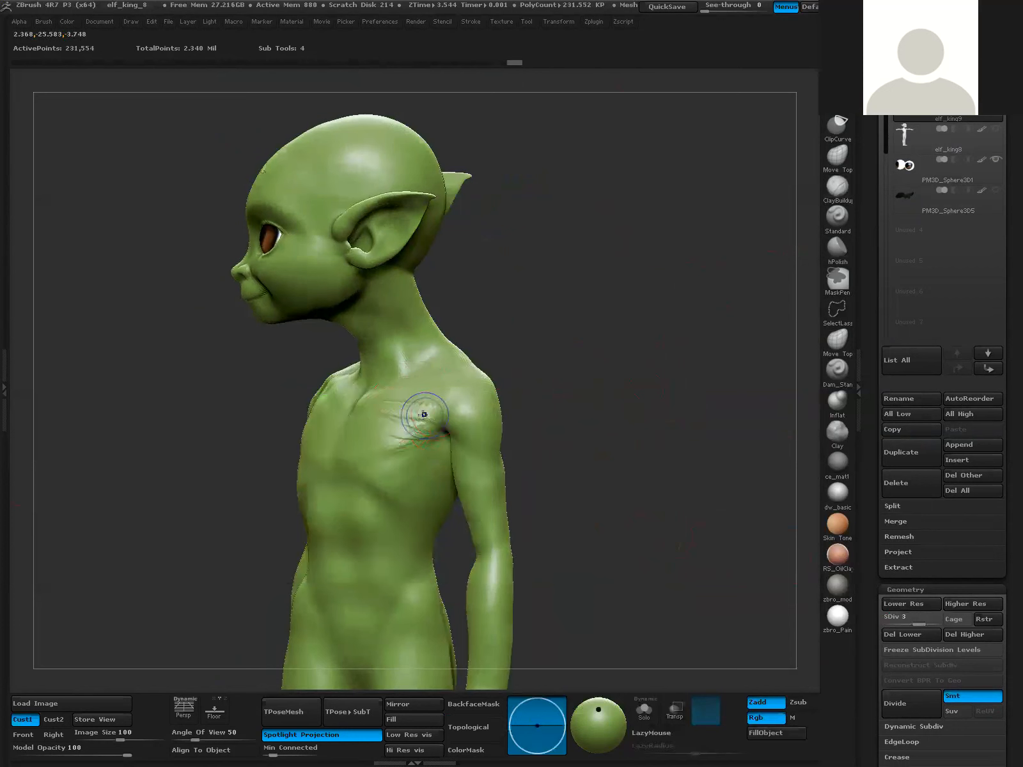
pyautogui.moveTo(572, 378); pyautogui.dragTo(404, 414)
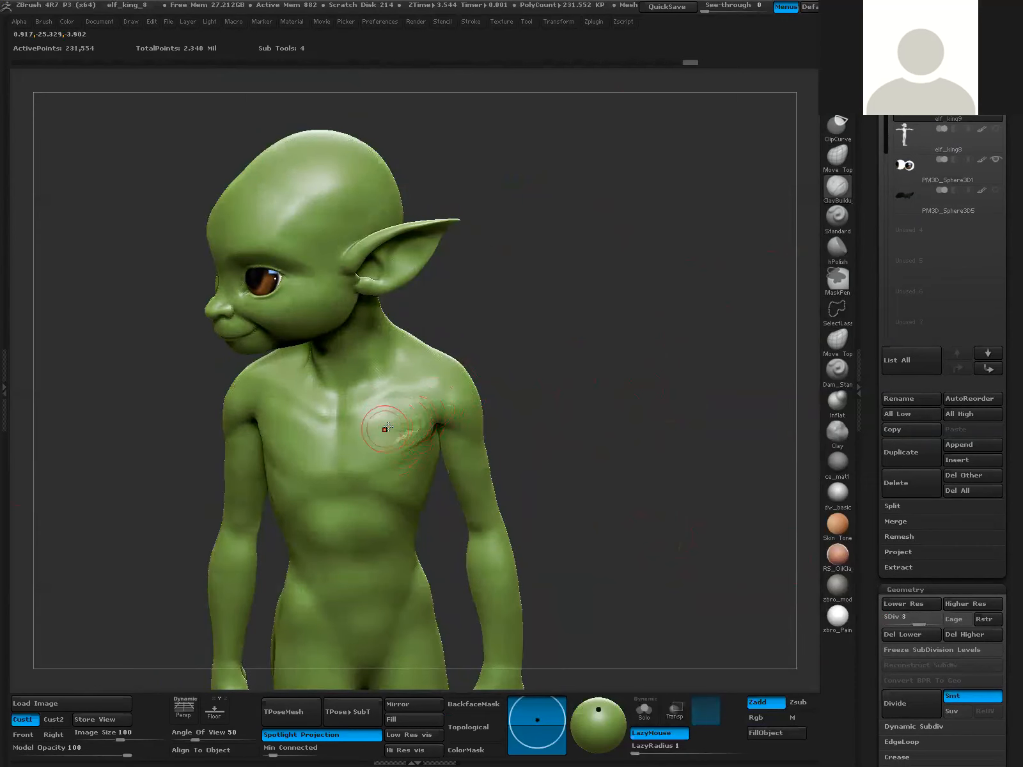
pyautogui.keyDown('shift'); pyautogui.moveTo(411, 406); pyautogui.dragTo(400, 408); pyautogui.keyUp('shift')
# - Build up and smooth the deformed area around the right armpit, including the back of the shoulder
pyautogui.moveTo(544, 409); pyautogui.dragTo(587, 454)
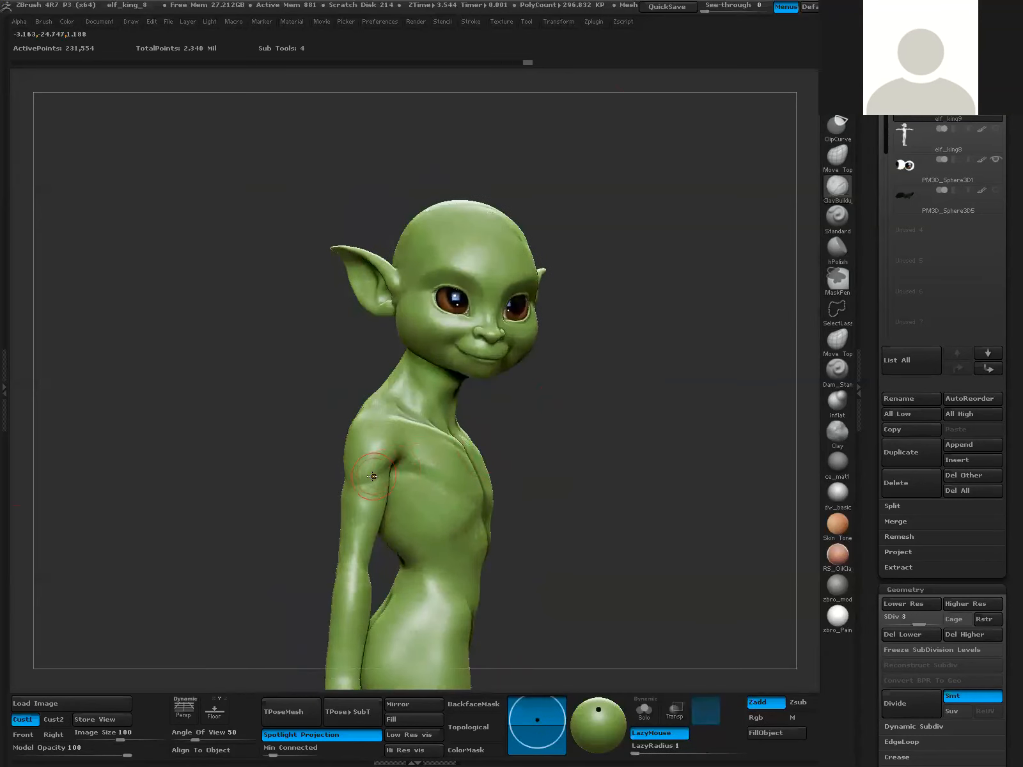
pyautogui.press('l')
pyautogui.press('l')
pyautogui.moveTo(421, 441); pyautogui.dragTo(287, 477)
pyautogui.press('l')
pyautogui.press('l')
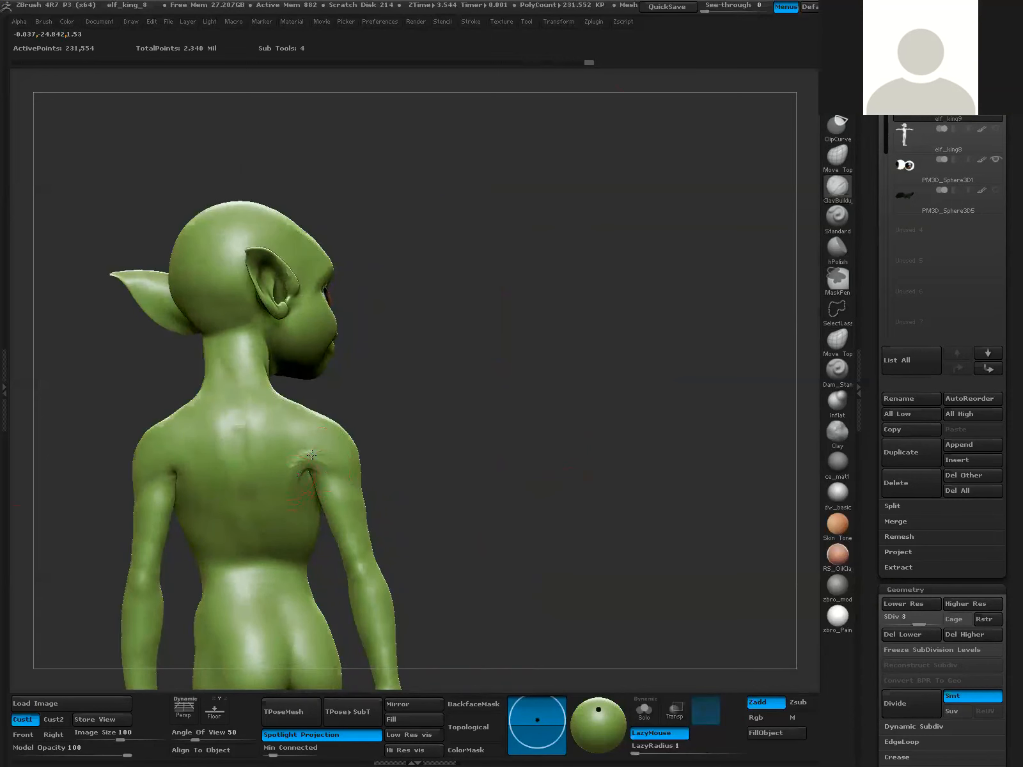
pyautogui.press('l')
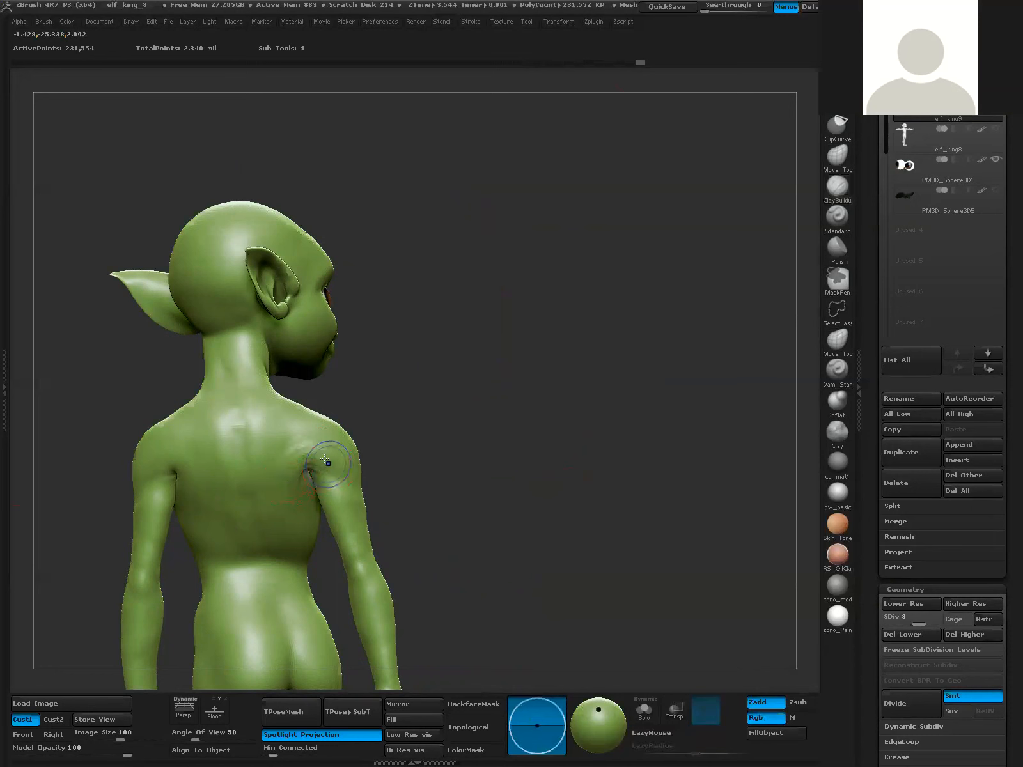
pyautogui.press('l')
# - Refine and smooth the outer right shoulder and the crease on the upper arm, and check the full figure
pyautogui.moveTo(459, 459); pyautogui.dragTo(331, 465)
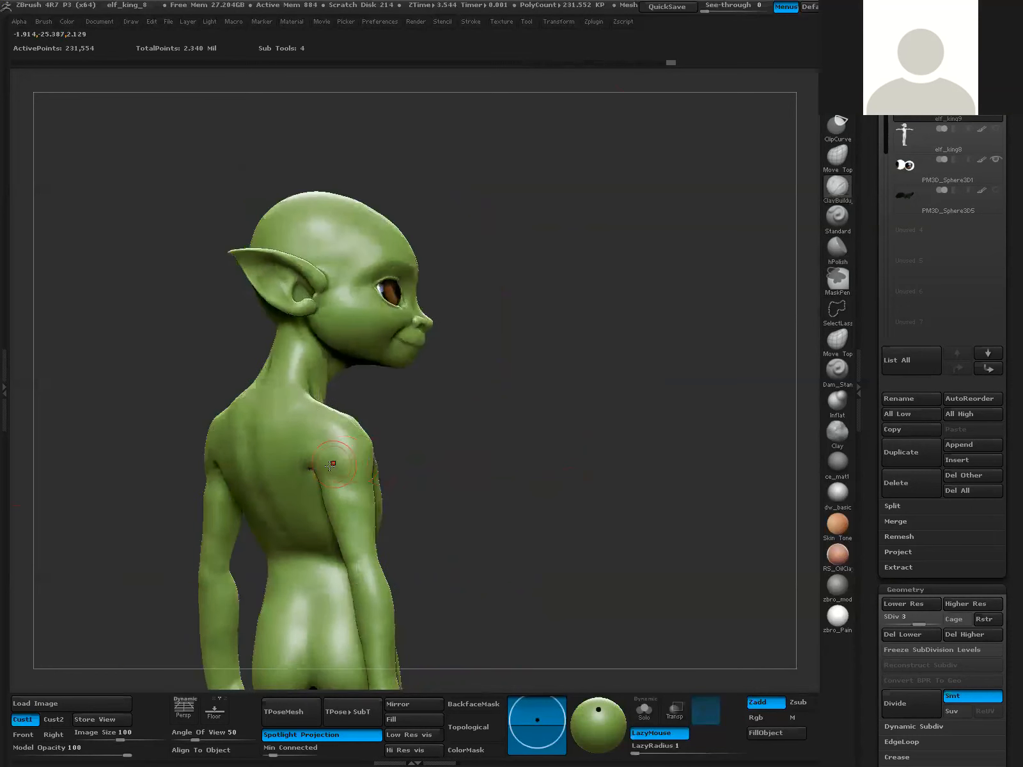
pyautogui.moveTo(447, 467); pyautogui.dragTo(323, 458)
pyautogui.press('l')
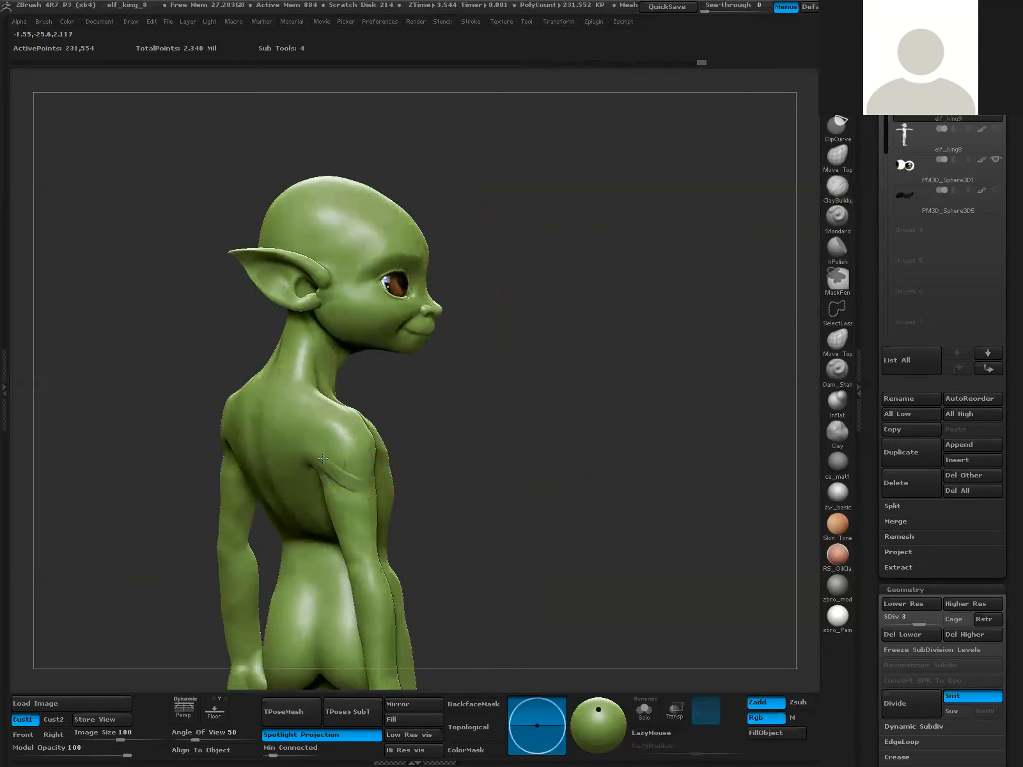
pyautogui.press('l')
pyautogui.moveTo(461, 456); pyautogui.dragTo(473, 374)
pyautogui.moveTo(546, 481); pyautogui.dragTo(508, 469)
pyautogui.press('l')
pyautogui.press('l')
pyautogui.moveTo(570, 492); pyautogui.dragTo(638, 539)
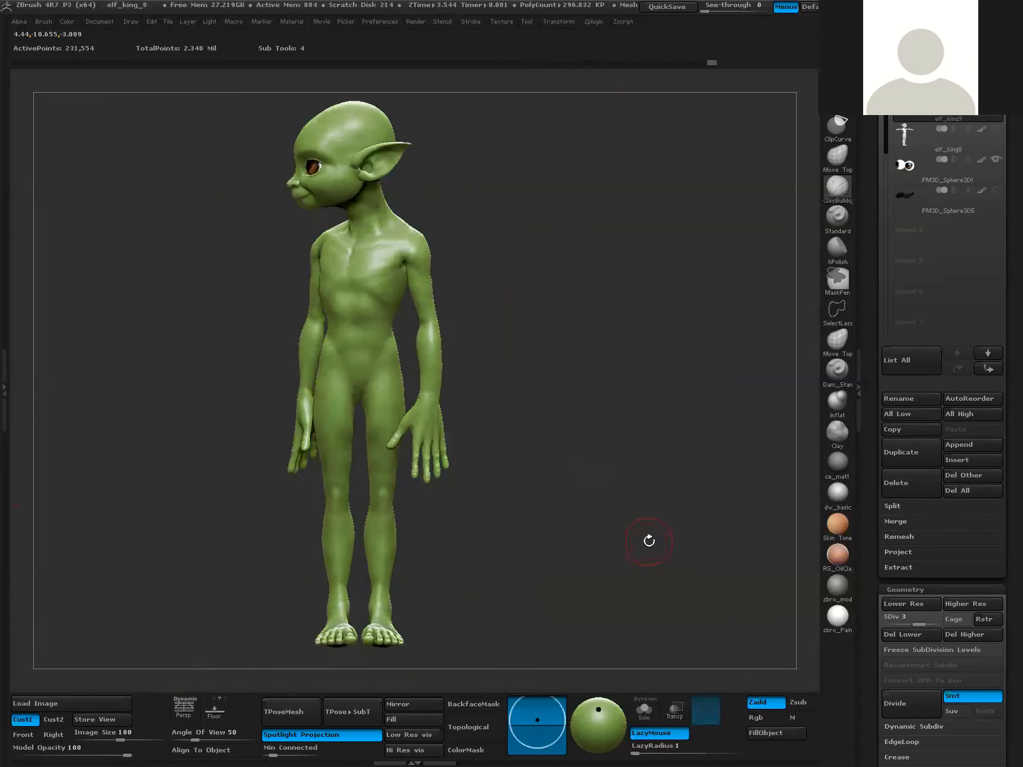
pyautogui.moveTo(592, 506)
pyautogui.mouseDown()
pyautogui.moveTo(616, 524)
pyautogui.moveTo(591, 523)
pyautogui.mouseUp()
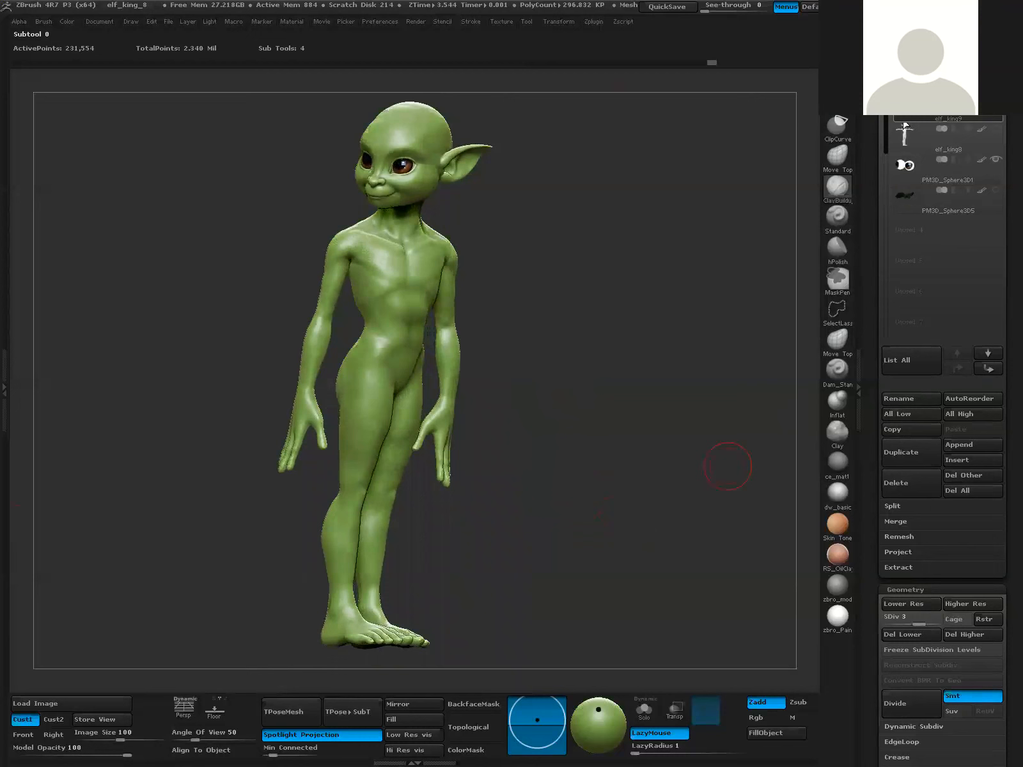
# - Set the subdivision level to 1 and mask everything except the right leg with a topological Transpose mask from the hip
pyautogui.moveTo(918, 623); pyautogui.dragTo(740, 620)
pyautogui.moveTo(534, 517)
pyautogui.mouseDown()
pyautogui.moveTo(505, 515)
pyautogui.moveTo(516, 518)
pyautogui.moveTo(528, 489)
pyautogui.mouseUp()
pyautogui.press('w')
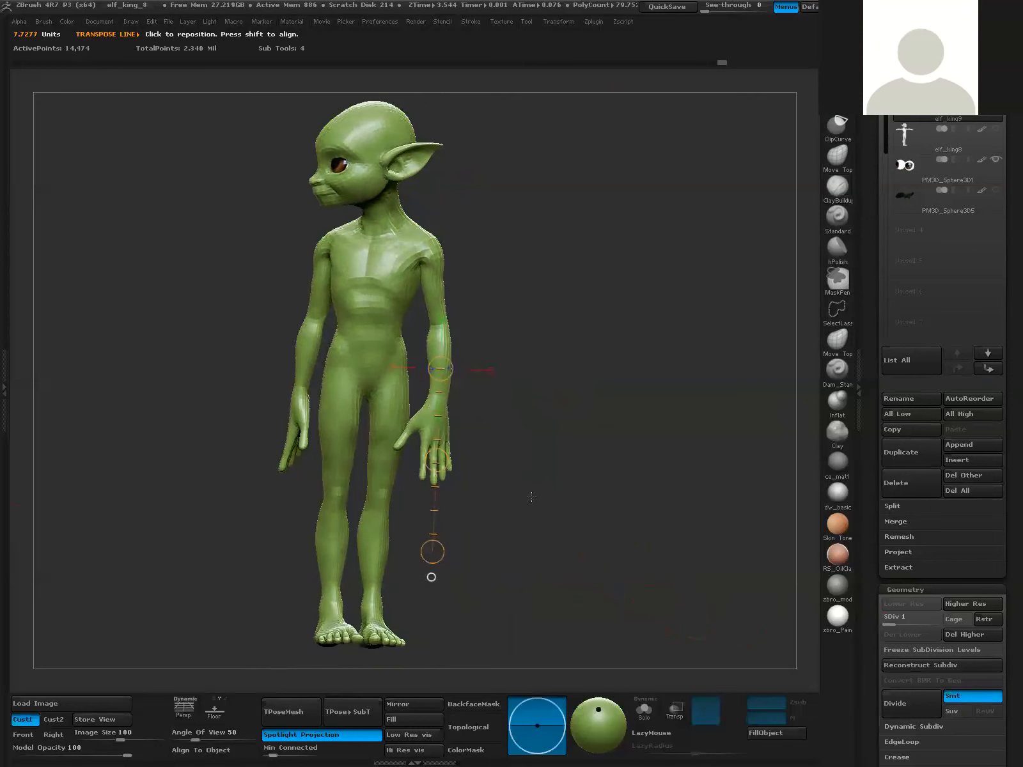
pyautogui.keyDown('ctrl'); pyautogui.moveTo(351, 363); pyautogui.dragTo(320, 419); pyautogui.keyUp('ctrl')
pyautogui.moveTo(589, 443); pyautogui.dragTo(699, 441)
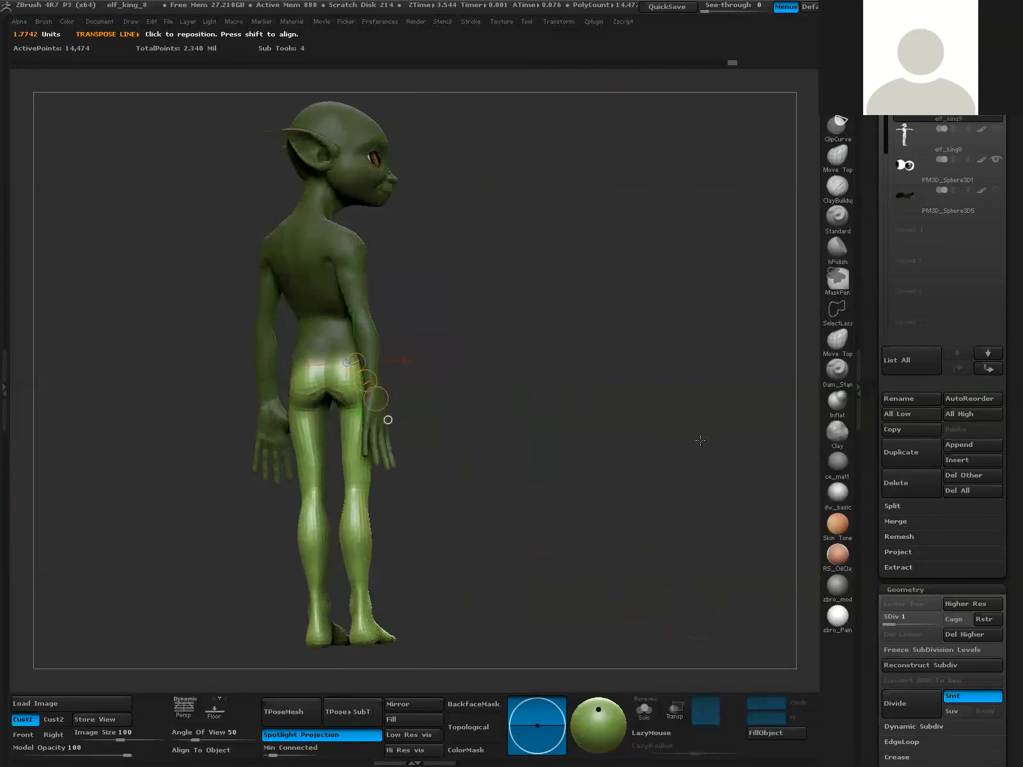
pyautogui.moveTo(457, 451); pyautogui.dragTo(409, 428)
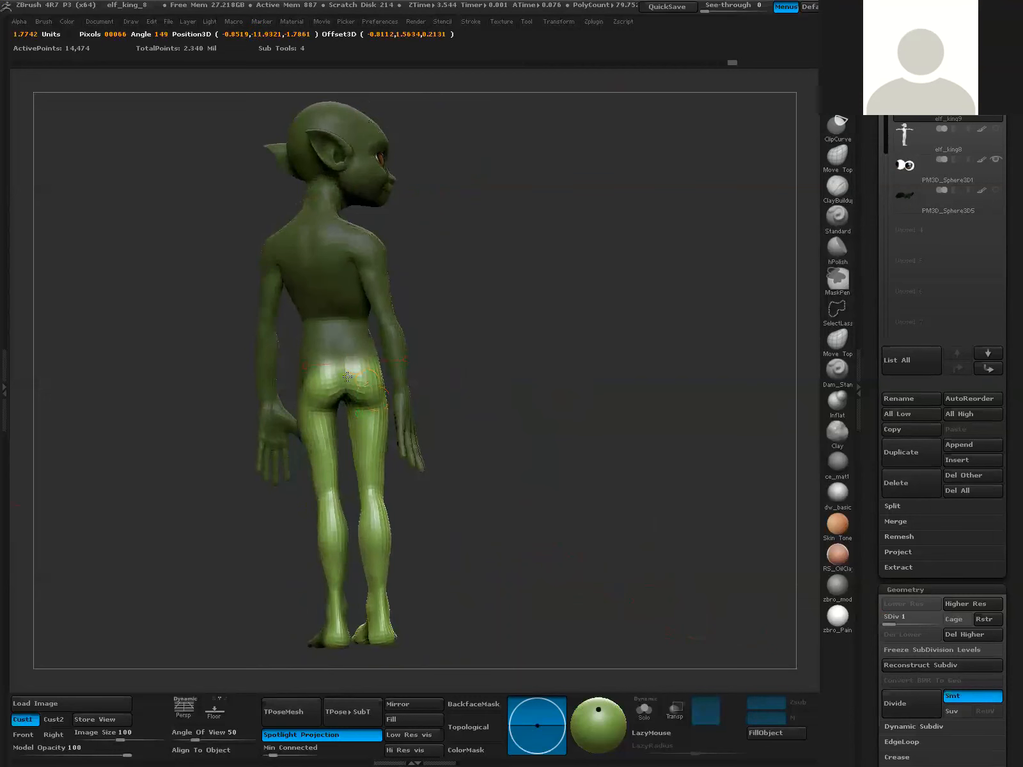
pyautogui.moveTo(673, 505); pyautogui.dragTo(583, 482)
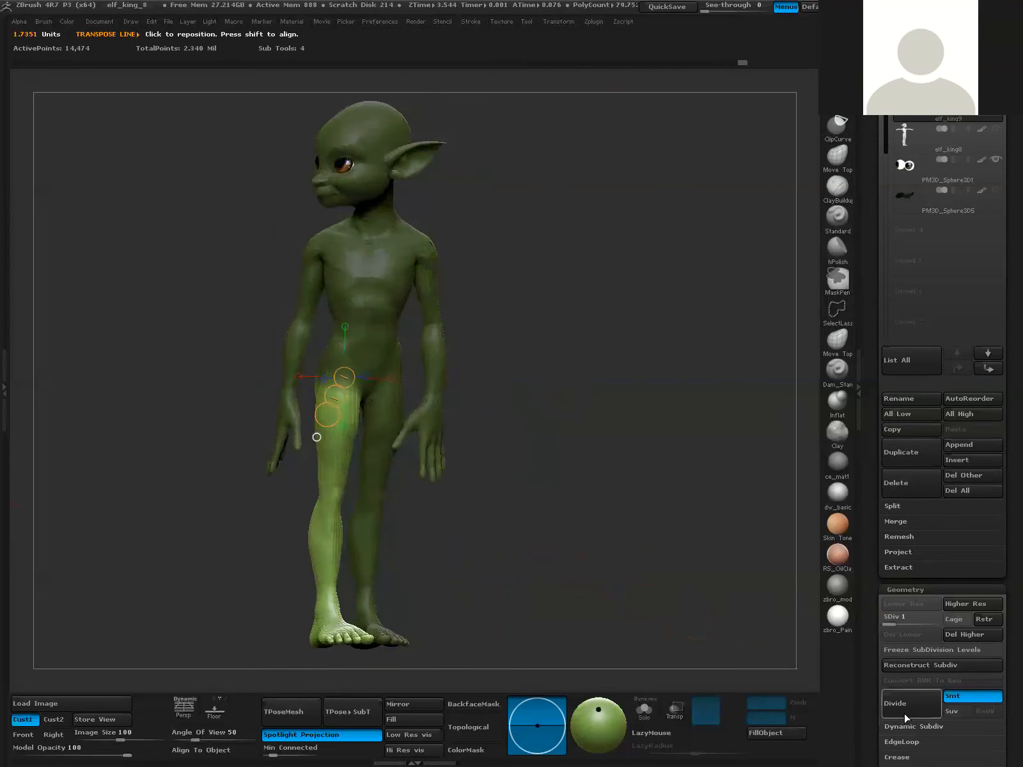
# - Blur the mask edge around the right hip
pyautogui.scroll(-8, 869, 730)
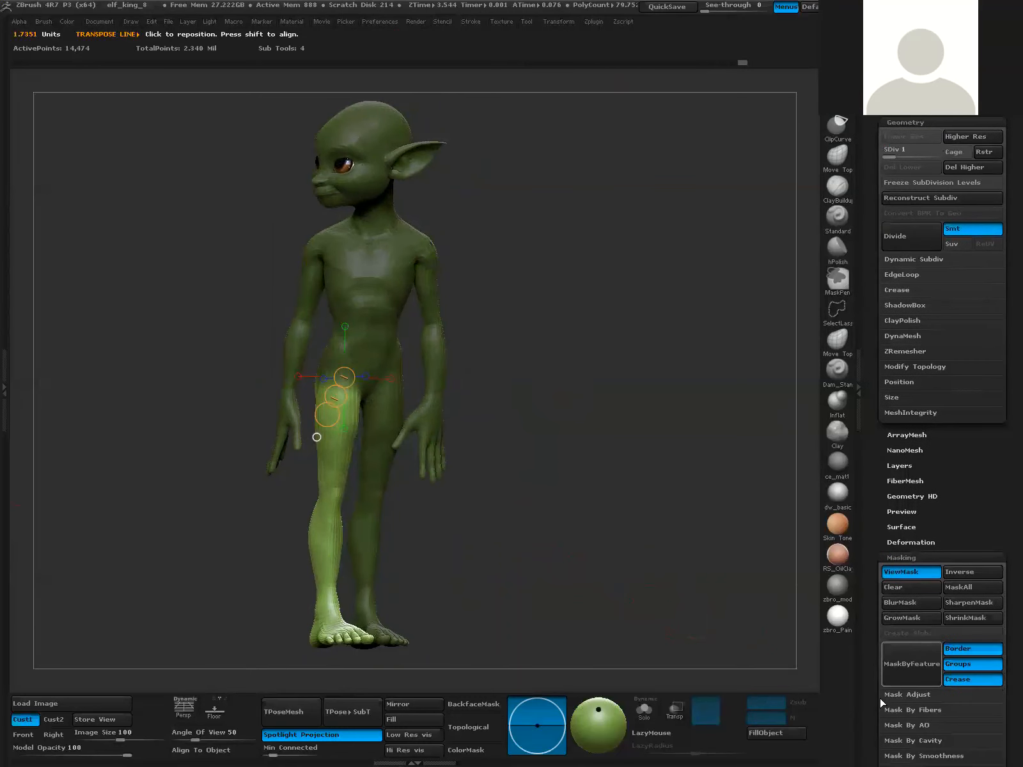
pyautogui.scroll(-3, 881, 703)
pyautogui.scroll(-3, 903, 648)
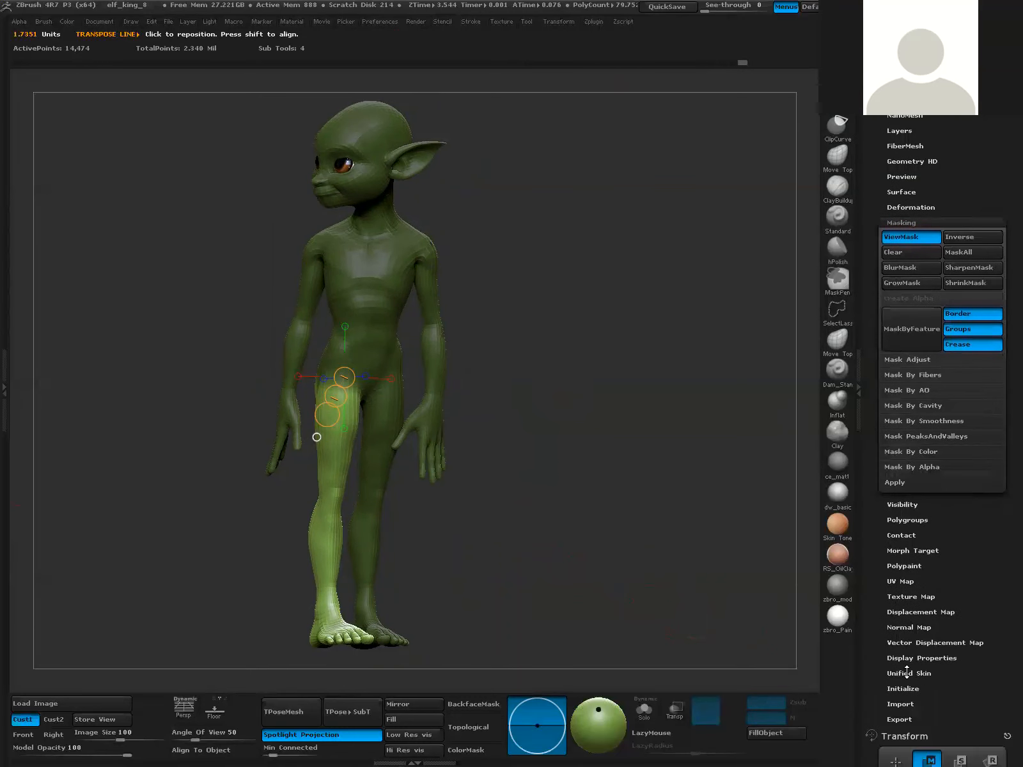
pyautogui.scroll(1, 898, 534)
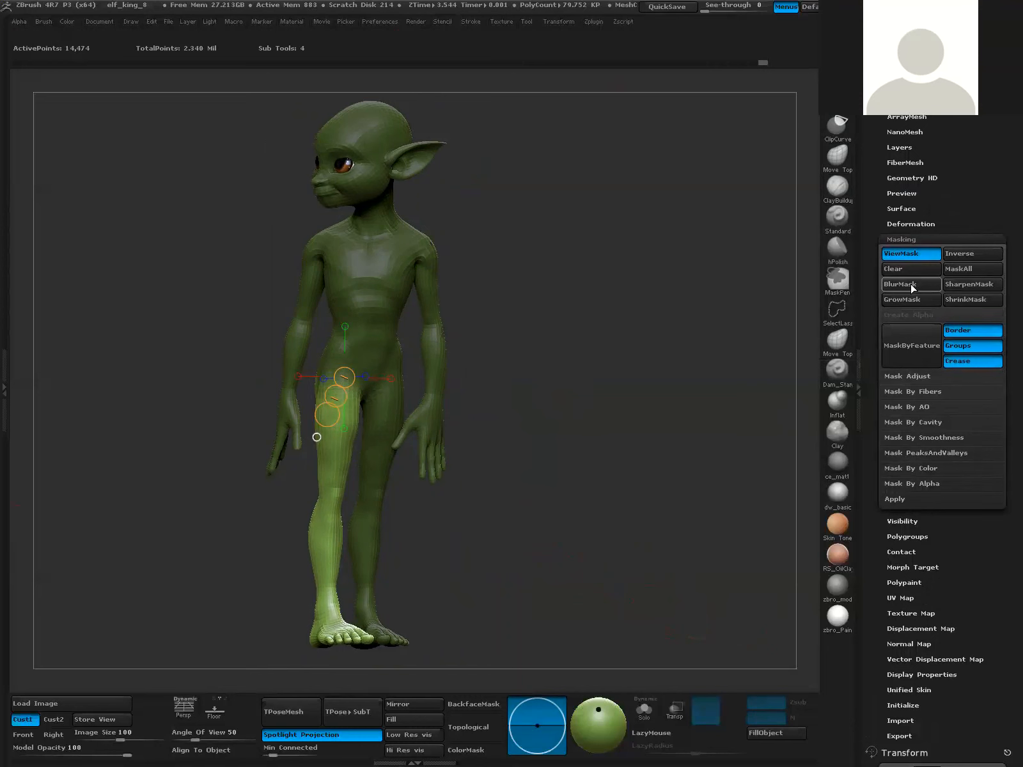
# - Lay a Transpose line from the right hip to the ankle in side view and rotate the leg forward at the hip
pyautogui.moveTo(576, 371)
pyautogui.mouseDown()
pyautogui.moveTo(386, 379)
pyautogui.moveTo(382, 655)
pyautogui.mouseUp()
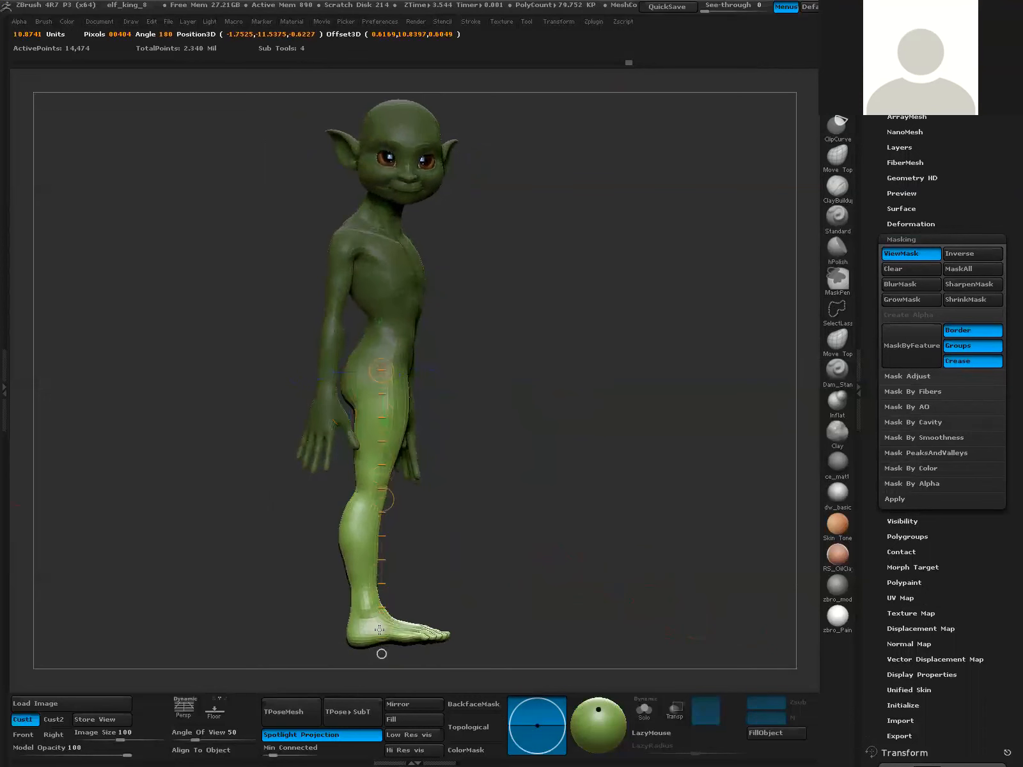
pyautogui.moveTo(523, 550); pyautogui.dragTo(512, 556)
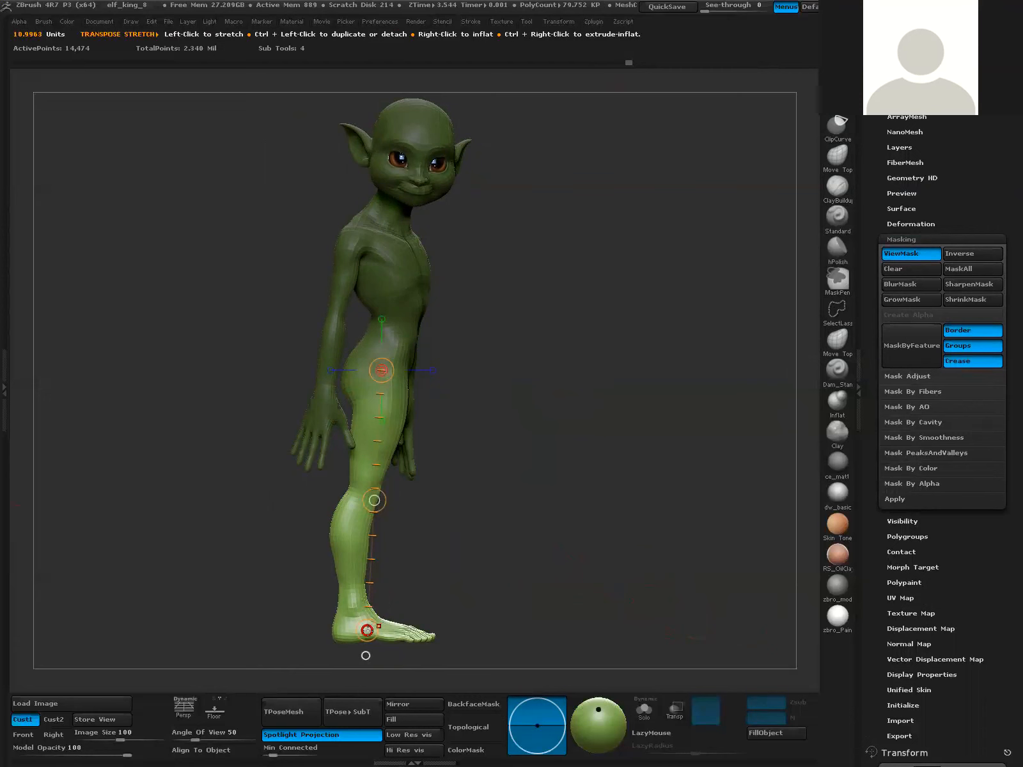
pyautogui.moveTo(367, 630)
pyautogui.mouseDown()
pyautogui.moveTo(401, 622)
pyautogui.moveTo(368, 631)
pyautogui.mouseUp()
pyautogui.moveTo(581, 577)
pyautogui.mouseDown()
pyautogui.moveTo(578, 600)
pyautogui.moveTo(634, 587)
pyautogui.moveTo(595, 560)
pyautogui.mouseUp()
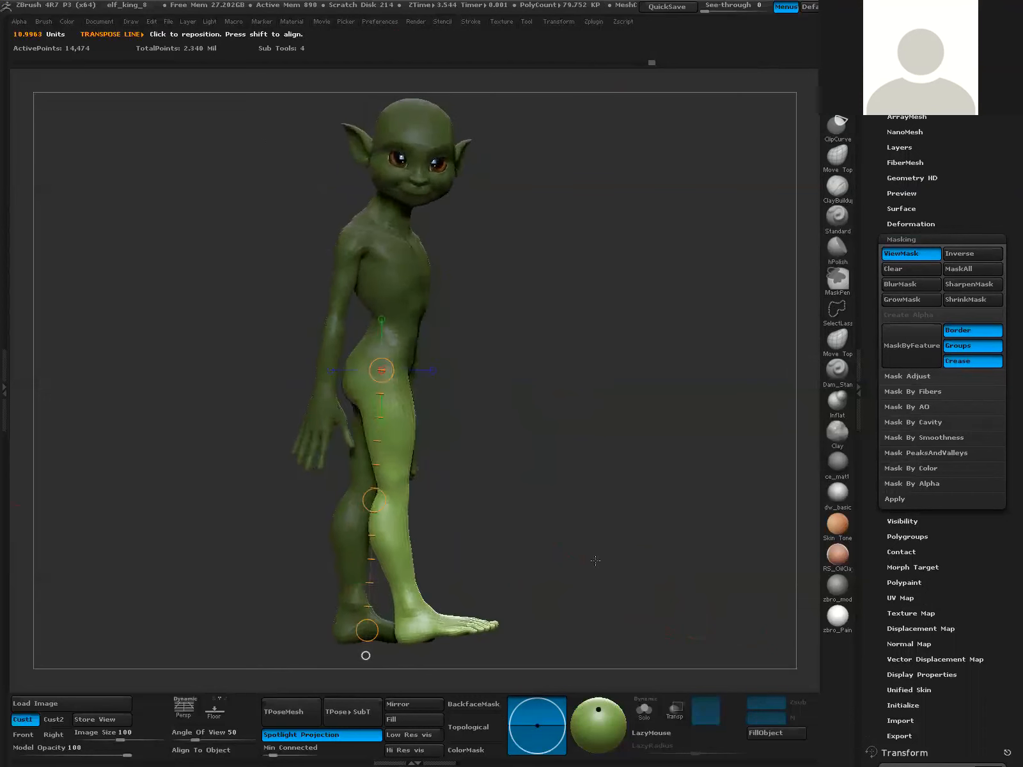
# - Mask everything except the right foot, blur the mask edge, and lay a Transpose line from the ankle past the toes
pyautogui.moveTo(522, 528)
pyautogui.keyDown('ctrl'); pyautogui.mouseDown()
pyautogui.moveTo(447, 485)
pyautogui.moveTo(320, 550)
pyautogui.moveTo(358, 613)
pyautogui.moveTo(407, 613)
pyautogui.moveTo(505, 537)
pyautogui.moveTo(609, 526)
pyautogui.mouseUp(); pyautogui.keyUp('ctrl')
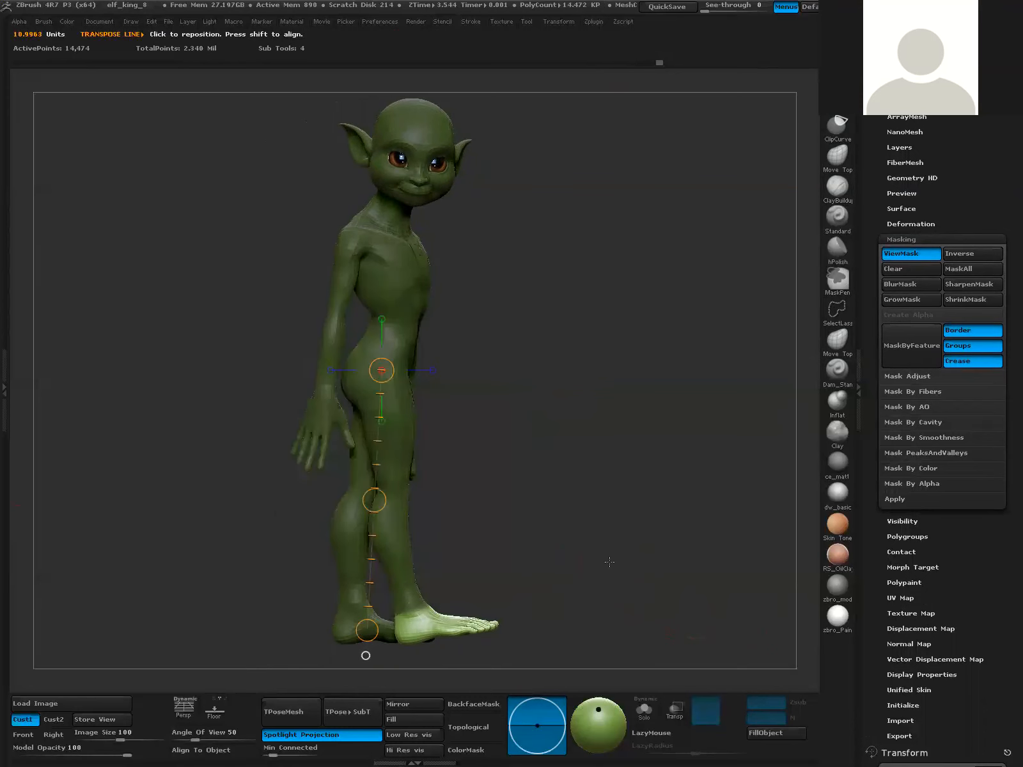
pyautogui.click(911, 288)
pyautogui.moveTo(414, 620)
pyautogui.mouseDown()
pyautogui.moveTo(582, 636)
pyautogui.moveTo(586, 678)
pyautogui.mouseUp()
pyautogui.moveTo(675, 525); pyautogui.dragTo(503, 570)
# - Isolate the left lower leg with a blurred mask and bend it backward at the knee with a Transpose line
pyautogui.moveTo(480, 522)
pyautogui.keyDown('ctrl'); pyautogui.mouseDown()
pyautogui.moveTo(437, 448)
pyautogui.moveTo(409, 450)
pyautogui.moveTo(397, 478)
pyautogui.mouseUp(); pyautogui.keyUp('ctrl')
pyautogui.keyDown('ctrl'); pyautogui.moveTo(397, 574); pyautogui.dragTo(415, 623); pyautogui.keyUp('ctrl')
pyautogui.moveTo(605, 562)
pyautogui.mouseDown()
pyautogui.moveTo(586, 553)
pyautogui.moveTo(600, 534)
pyautogui.mouseUp()
pyautogui.keyDown('ctrl'); pyautogui.click(586, 553); pyautogui.keyUp('ctrl')
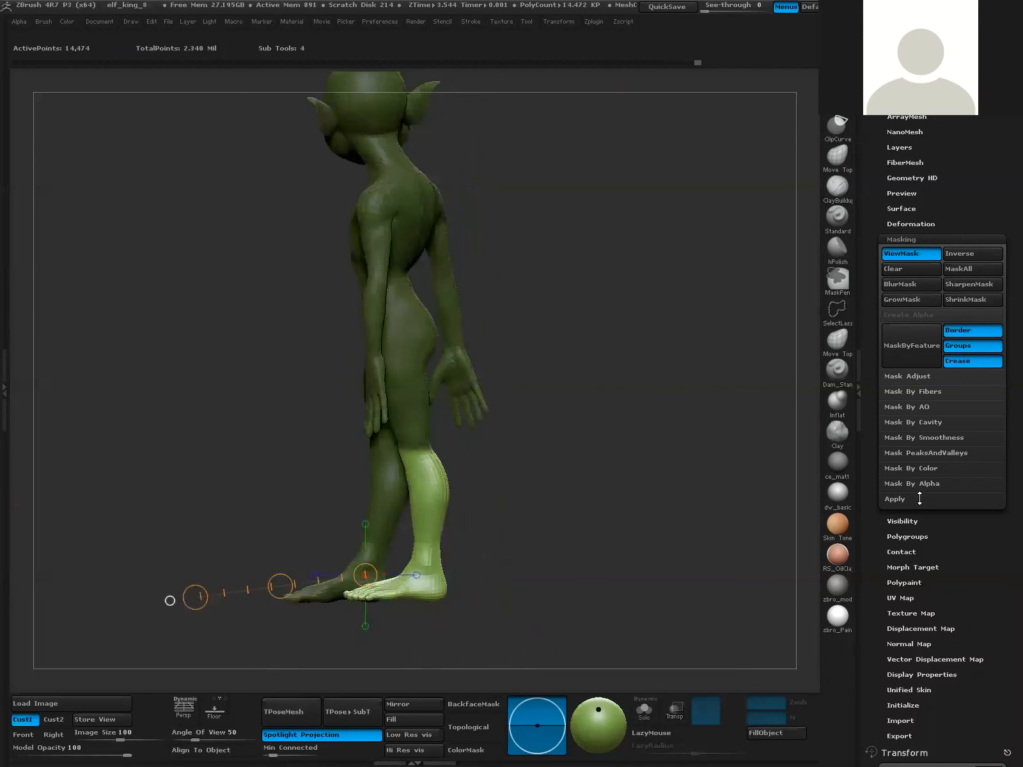
pyautogui.click(912, 285)
pyautogui.moveTo(436, 630); pyautogui.dragTo(502, 591)
# - Mask everything except the left toes, bend them flat with a Transpose line, and hide the mask display to check the figure
pyautogui.keyDown('ctrl'); pyautogui.moveTo(568, 564); pyautogui.dragTo(579, 613); pyautogui.keyUp('ctrl')
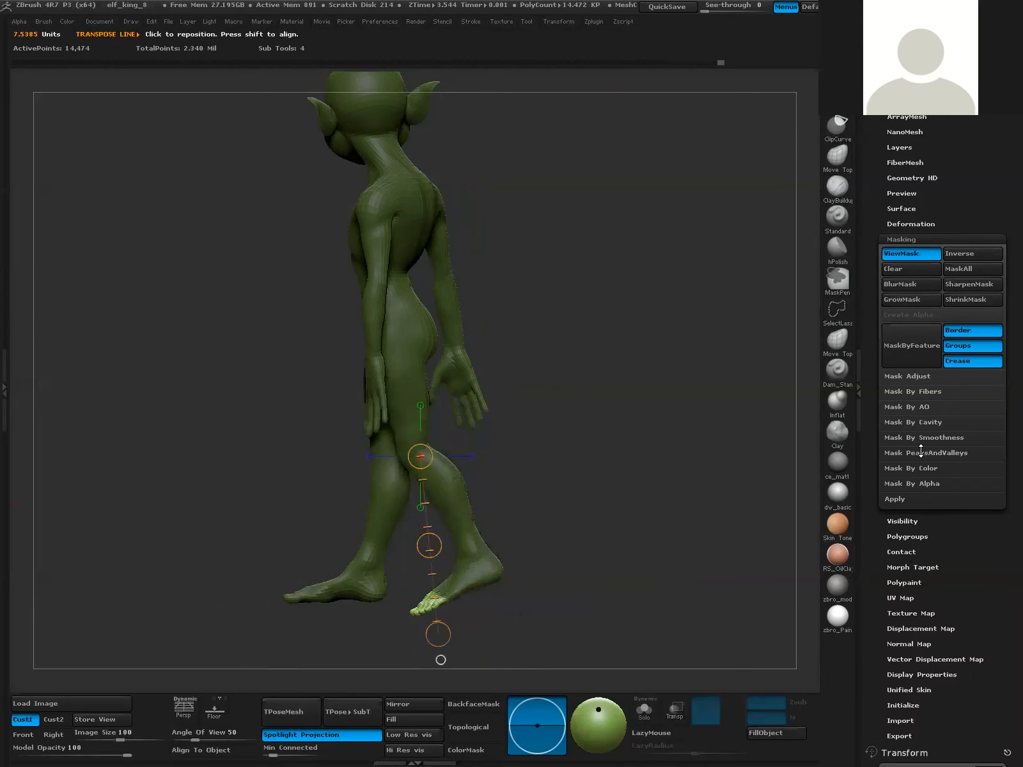
pyautogui.moveTo(430, 555); pyautogui.dragTo(515, 542)
pyautogui.moveTo(440, 598)
pyautogui.mouseDown()
pyautogui.moveTo(374, 639)
pyautogui.moveTo(361, 624)
pyautogui.mouseUp()
pyautogui.moveTo(602, 569)
pyautogui.mouseDown()
pyautogui.moveTo(667, 577)
pyautogui.moveTo(680, 544)
pyautogui.moveTo(606, 501)
pyautogui.moveTo(610, 486)
pyautogui.moveTo(591, 477)
pyautogui.moveTo(550, 522)
pyautogui.moveTo(592, 544)
pyautogui.moveTo(601, 522)
pyautogui.moveTo(543, 521)
pyautogui.moveTo(566, 506)
pyautogui.moveTo(599, 446)
pyautogui.moveTo(549, 351)
pyautogui.mouseUp()
pyautogui.hotkey('ctrl', 'h')
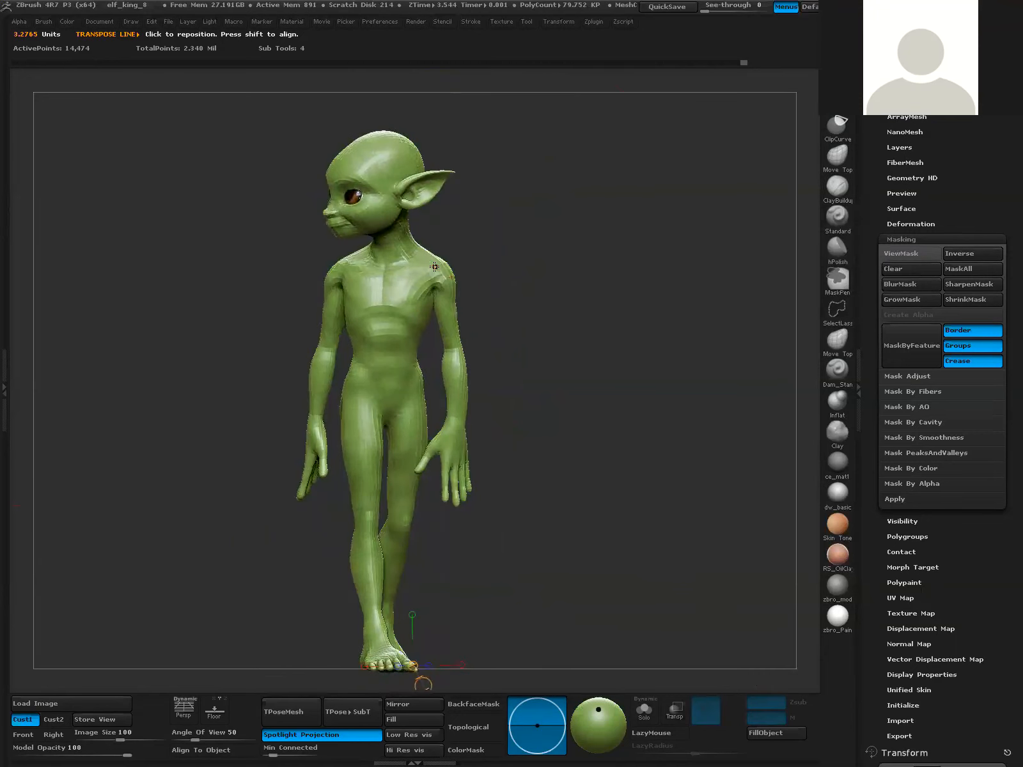
# - Mask everything except the left arm with a topological Transpose mask from the shoulder
pyautogui.keyDown('ctrl'); pyautogui.moveTo(429, 267); pyautogui.dragTo(465, 301); pyautogui.keyUp('ctrl')
pyautogui.moveTo(595, 347); pyautogui.dragTo(590, 371)
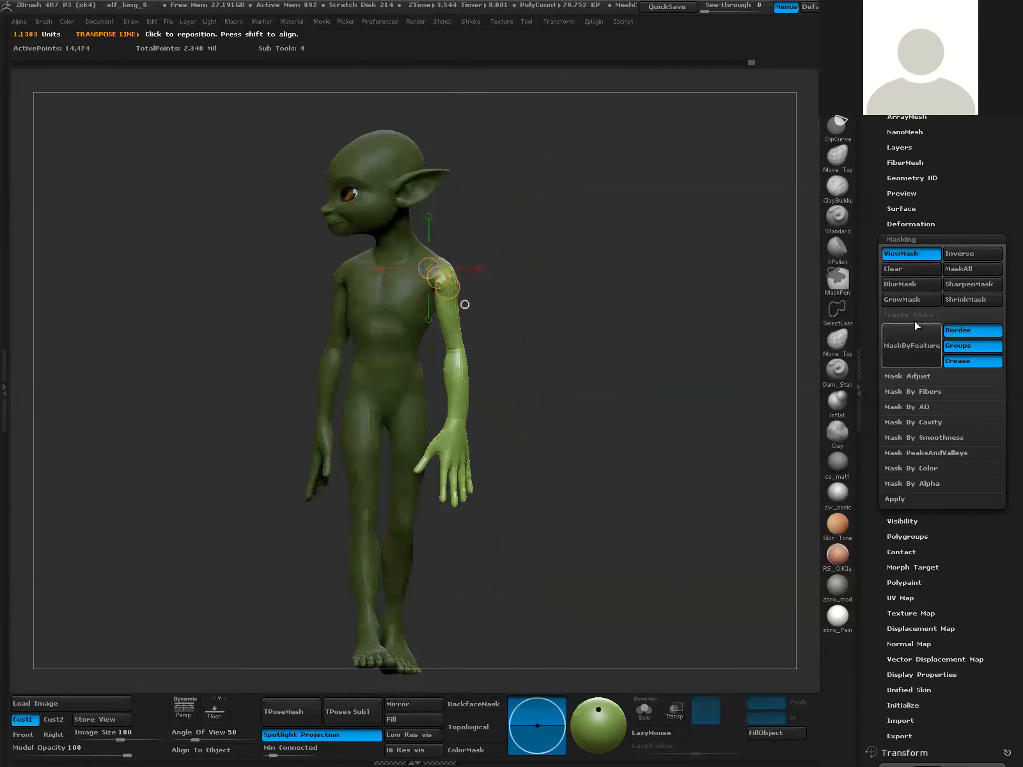
pyautogui.moveTo(615, 396); pyautogui.dragTo(477, 314)
# - Lay a Transpose line from the left shoulder to the fingertips in side view and swing the arm forward
pyautogui.moveTo(439, 271); pyautogui.dragTo(472, 495)
pyautogui.moveTo(509, 448); pyautogui.dragTo(513, 441)
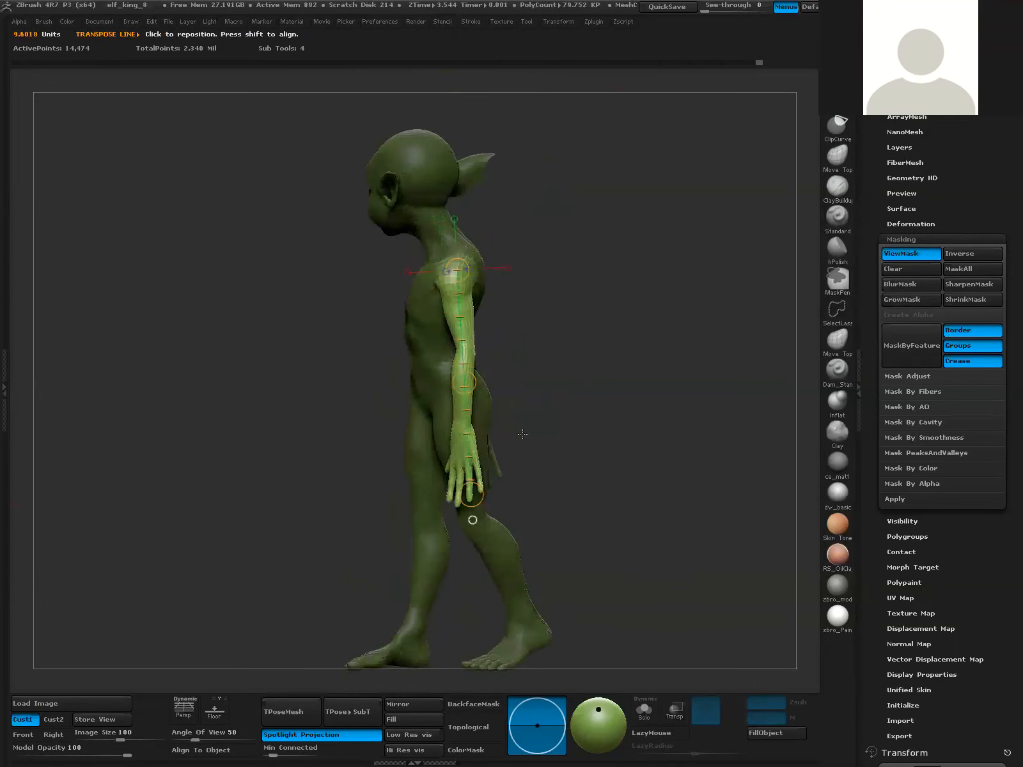
pyautogui.moveTo(471, 496); pyautogui.dragTo(386, 492)
pyautogui.moveTo(510, 450)
pyautogui.mouseDown()
pyautogui.moveTo(628, 450)
pyautogui.moveTo(610, 432)
pyautogui.mouseUp()
pyautogui.hotkey('ctrl', 'h')
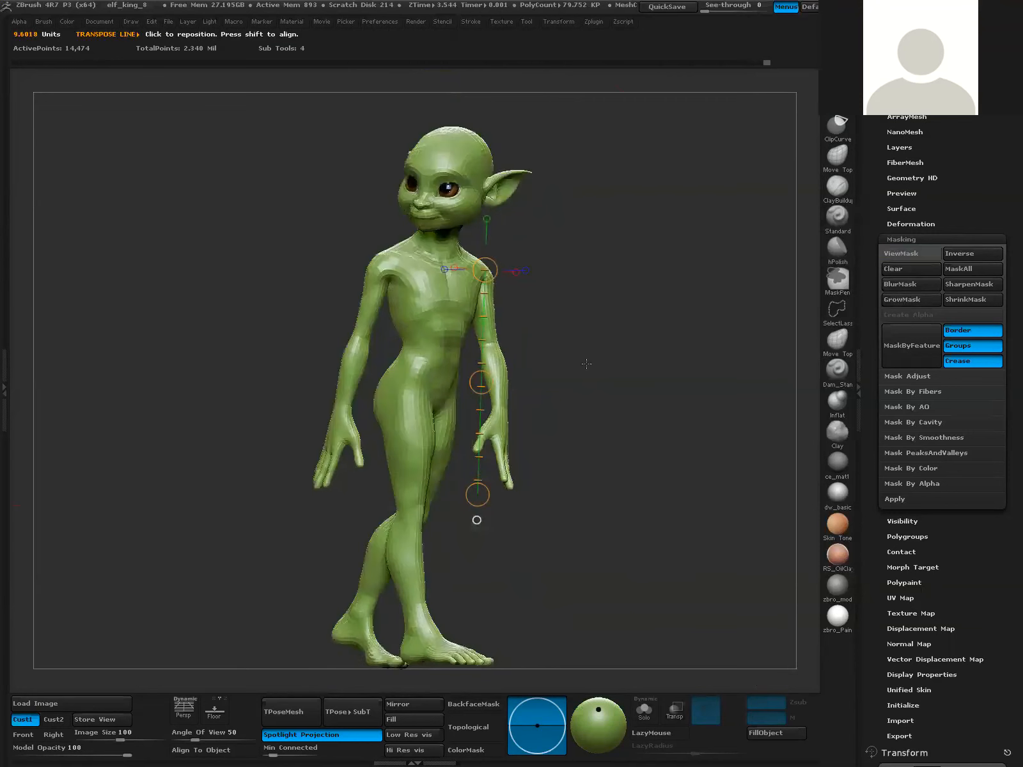
# - Mask everything except the right arm from the shoulder and blur the mask edge
pyautogui.moveTo(298, 300); pyautogui.dragTo(360, 283)
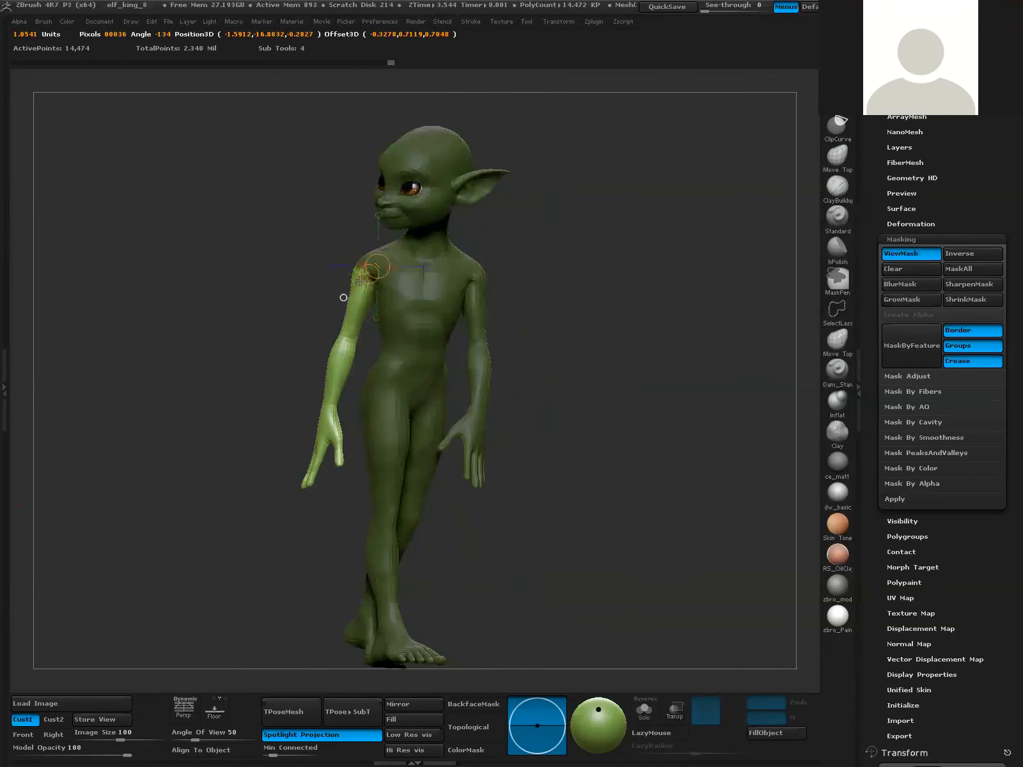
pyautogui.moveTo(594, 313); pyautogui.dragTo(680, 315)
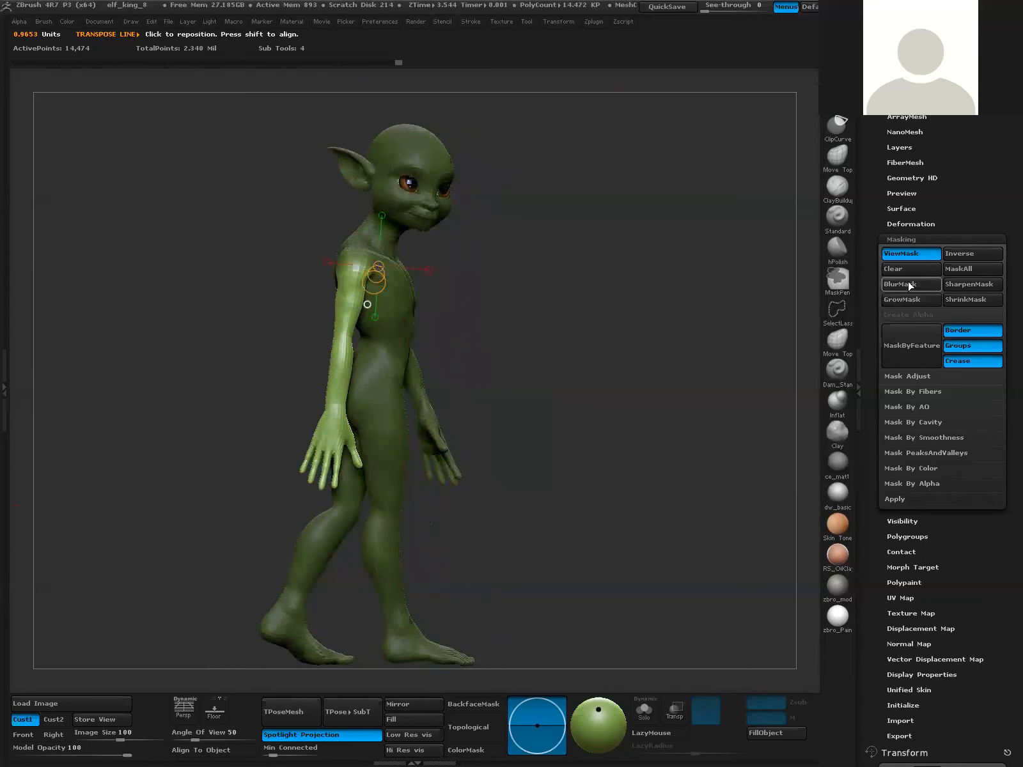
pyautogui.moveTo(649, 375); pyautogui.dragTo(550, 401)
pyautogui.moveTo(514, 295); pyautogui.dragTo(546, 295)
# - Align a Transpose line from the right shoulder to the hand and swing the arm backward
pyautogui.moveTo(352, 271); pyautogui.dragTo(332, 475)
pyautogui.moveTo(377, 421); pyautogui.dragTo(411, 418)
pyautogui.moveTo(492, 372); pyautogui.dragTo(529, 372)
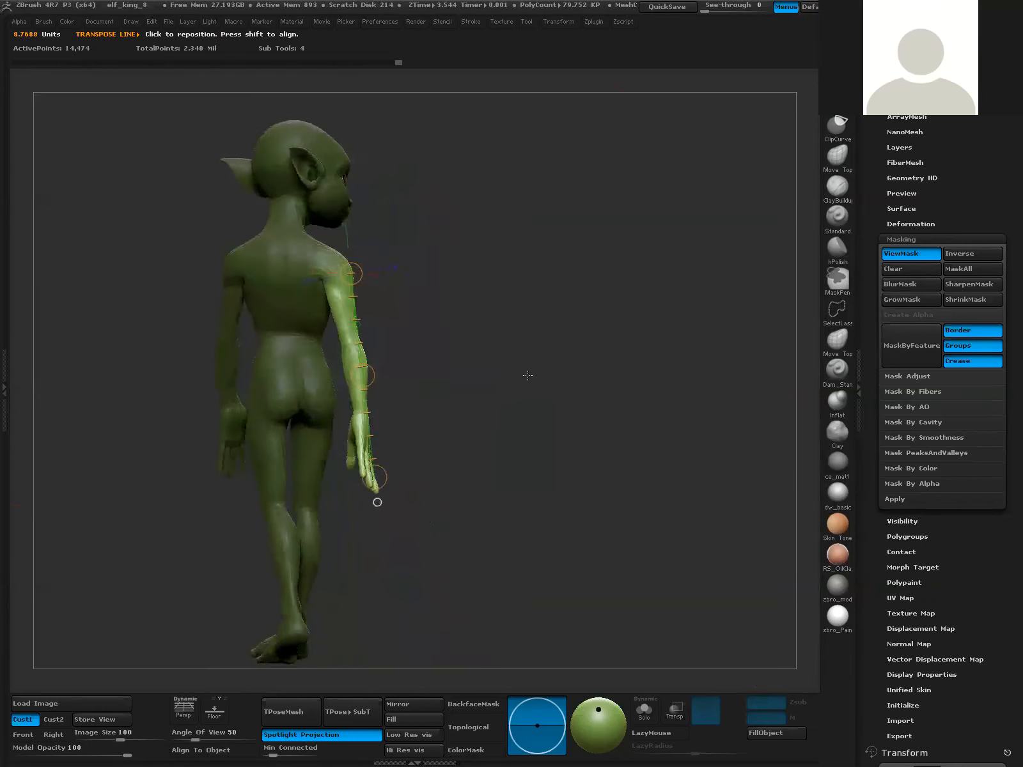
pyautogui.moveTo(358, 276); pyautogui.dragTo(331, 265)
pyautogui.moveTo(536, 420); pyautogui.dragTo(437, 420)
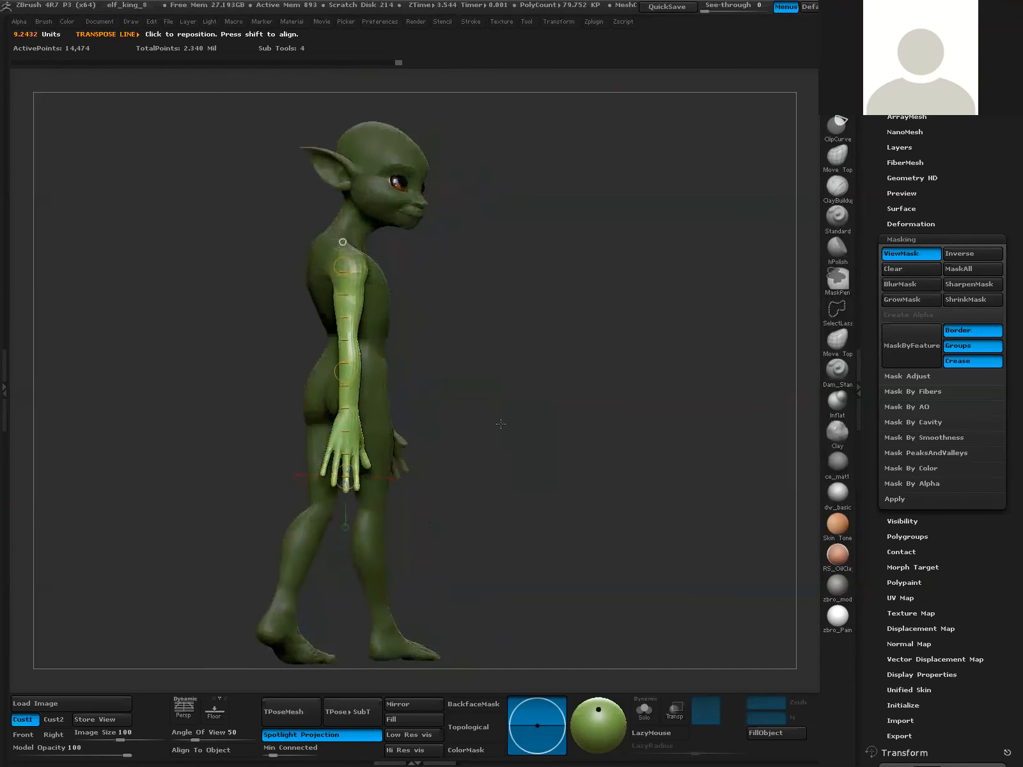
pyautogui.moveTo(346, 477); pyautogui.dragTo(281, 462)
pyautogui.moveTo(337, 381); pyautogui.dragTo(332, 391)
pyautogui.moveTo(592, 386); pyautogui.dragTo(555, 381)
pyautogui.moveTo(577, 425); pyautogui.dragTo(574, 395)
pyautogui.moveTo(647, 443)
pyautogui.mouseDown()
pyautogui.moveTo(646, 475)
pyautogui.moveTo(594, 475)
pyautogui.moveTo(636, 471)
pyautogui.moveTo(676, 421)
pyautogui.mouseUp()
# - Reshape the right shoulder and the slope between neck and shoulder with the Move Topological brush
pyautogui.press('q')
pyautogui.moveTo(676, 420); pyautogui.dragTo(703, 373)
pyautogui.click(835, 159)
pyautogui.press('space')
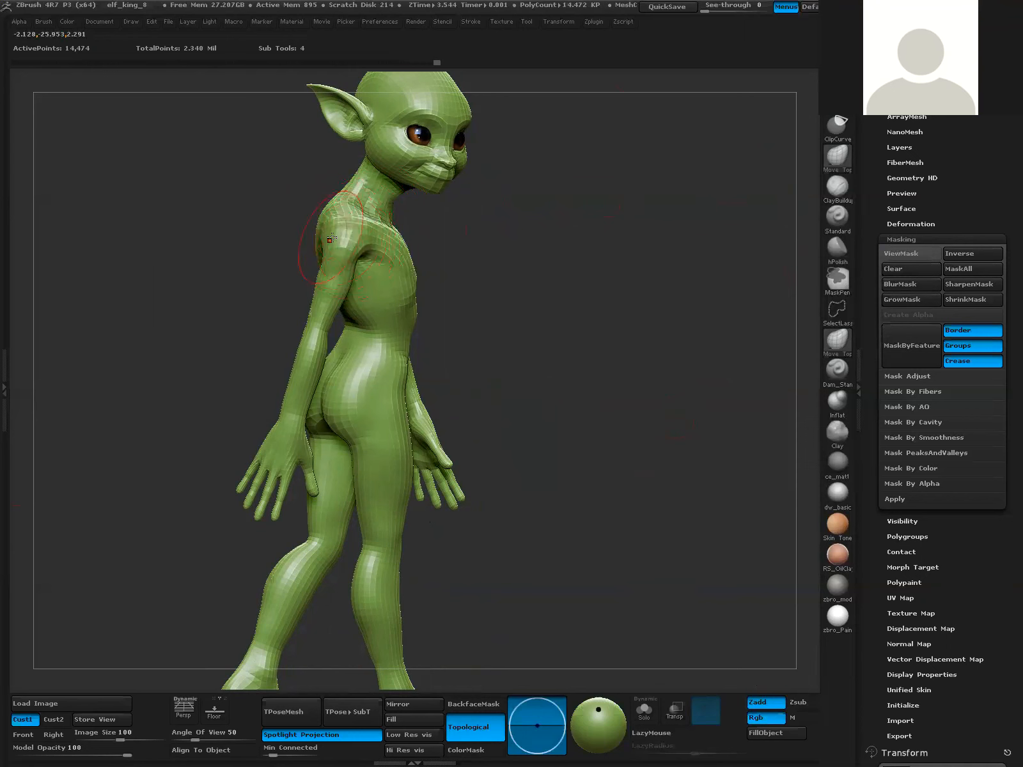
pyautogui.moveTo(501, 283); pyautogui.dragTo(336, 207)
pyautogui.press('space')
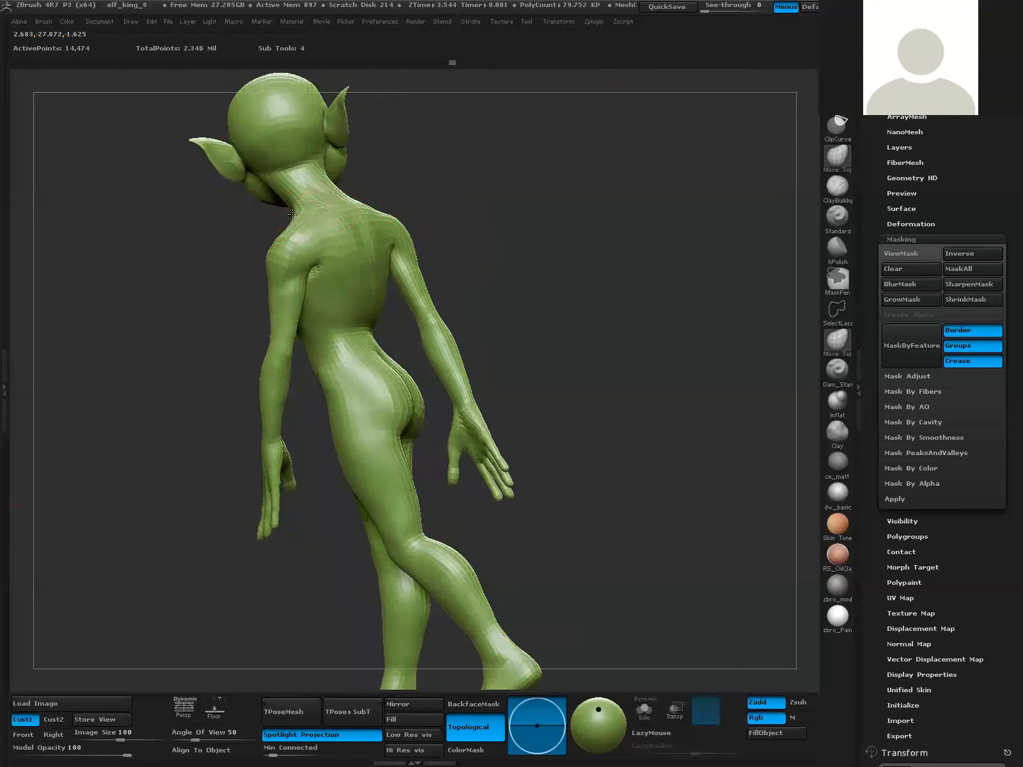
pyautogui.moveTo(555, 282); pyautogui.dragTo(552, 283)
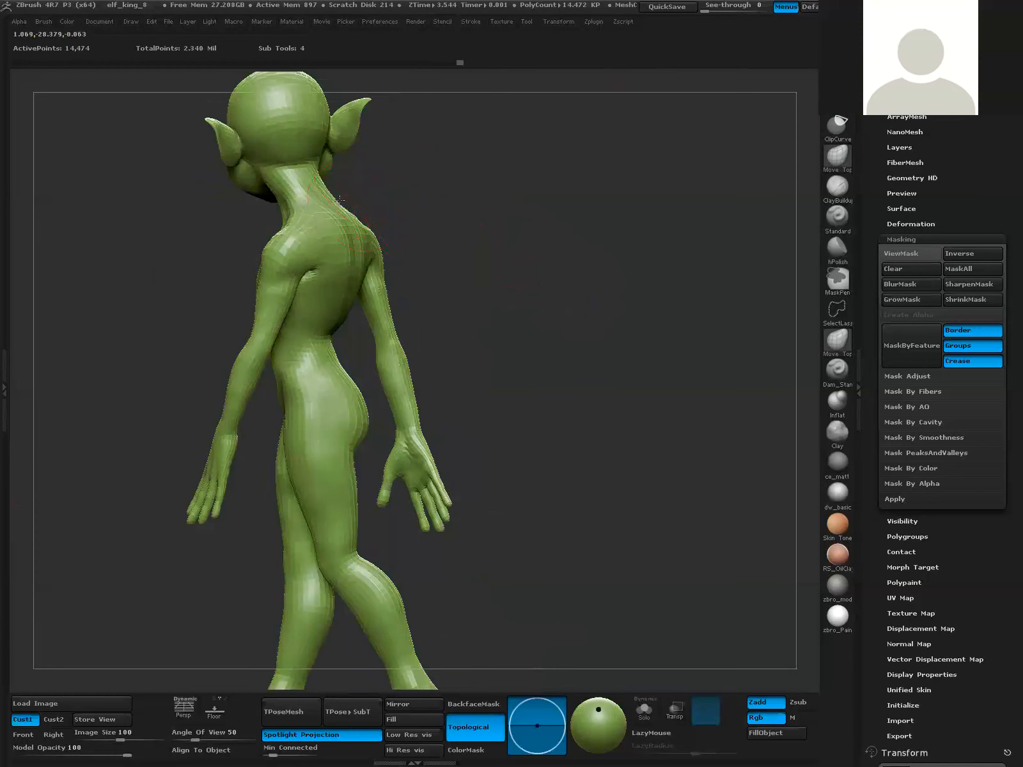
pyautogui.moveTo(344, 198); pyautogui.dragTo(369, 197)
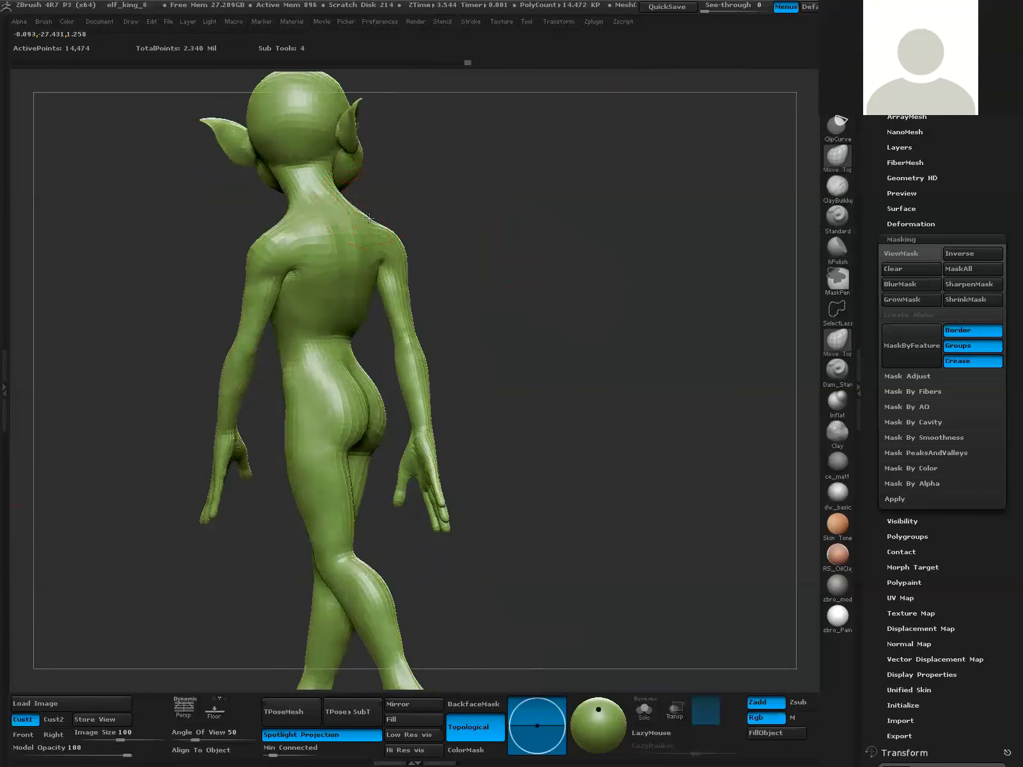
pyautogui.moveTo(438, 215); pyautogui.dragTo(657, 443)
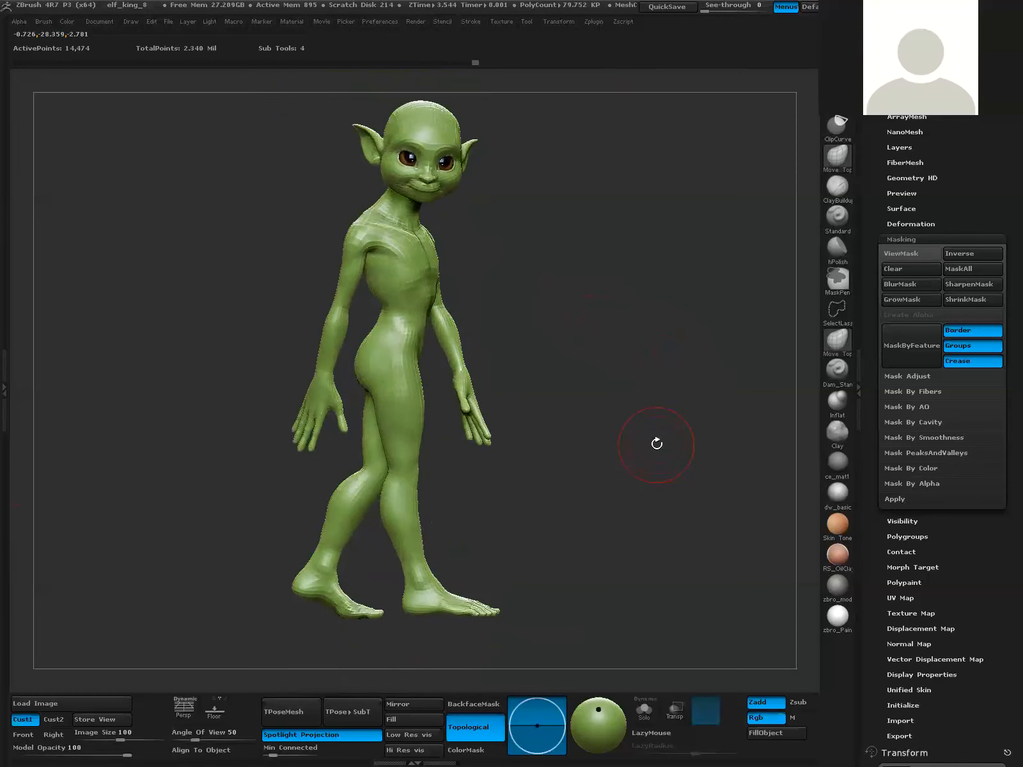
# - Isolate the right forearm and hand with a blurred mask and rotate them forward at the elbow with a Transpose line
pyautogui.keyDown('ctrl'); pyautogui.moveTo(351, 439); pyautogui.dragTo(288, 329); pyautogui.keyUp('ctrl')
pyautogui.keyDown('ctrl'); pyautogui.click(690, 540); pyautogui.keyUp('ctrl')
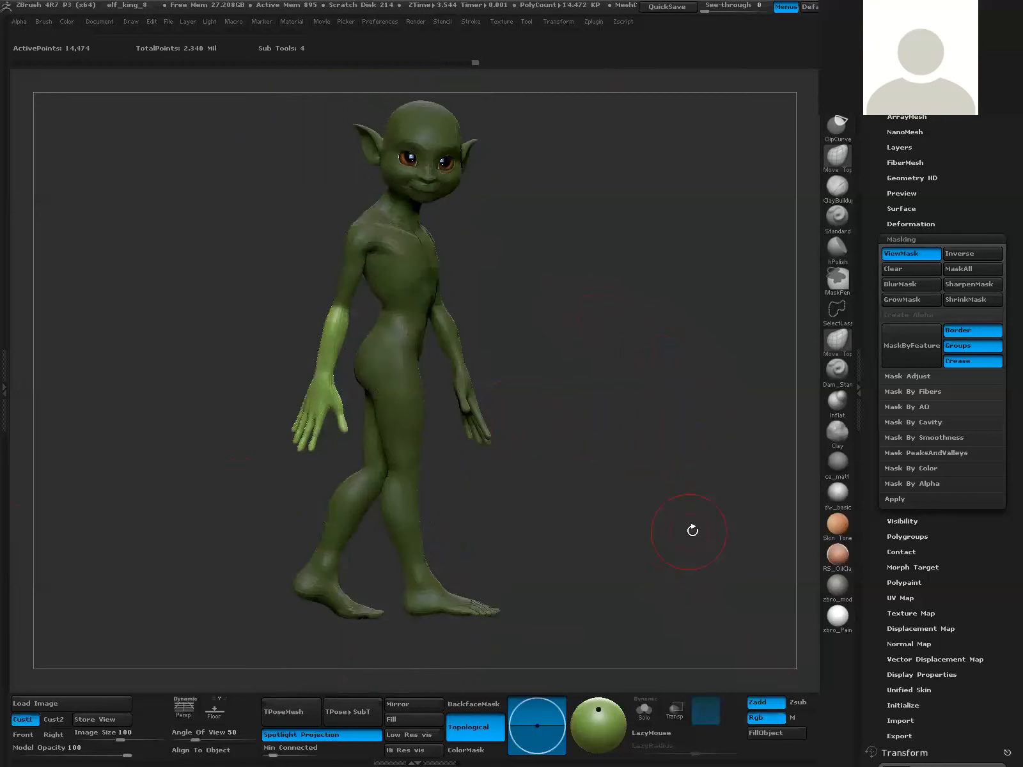
pyautogui.click(907, 289)
pyautogui.moveTo(575, 288); pyautogui.dragTo(550, 287)
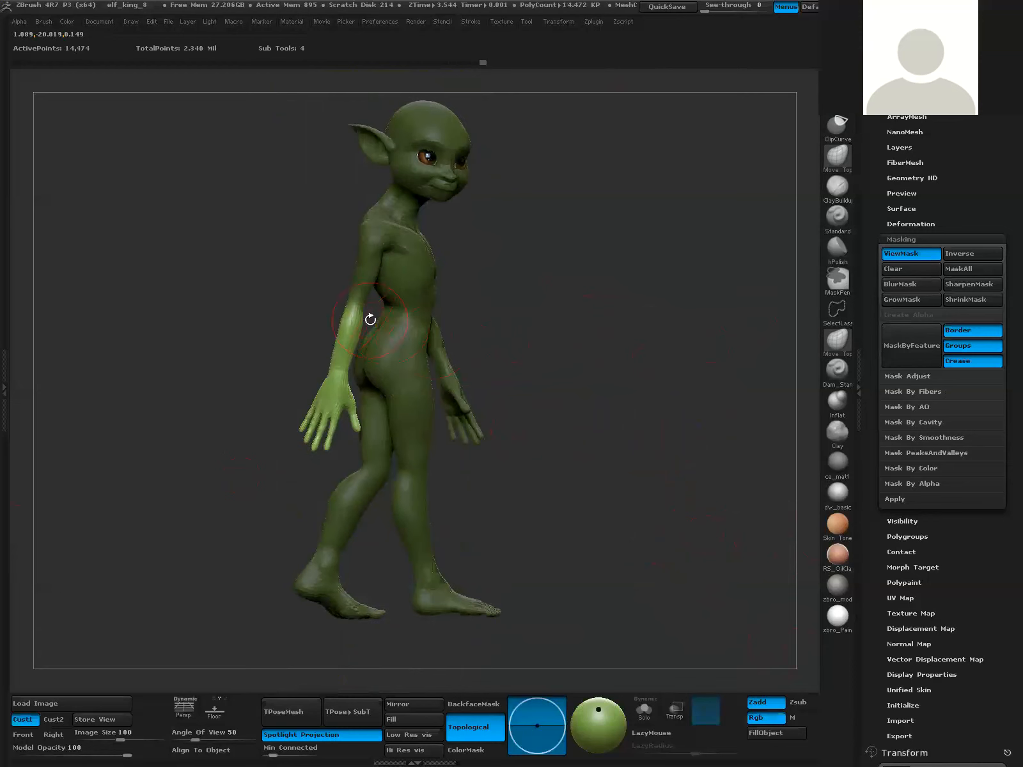
pyautogui.press('w')
pyautogui.moveTo(354, 307)
pyautogui.mouseDown()
pyautogui.moveTo(301, 495)
pyautogui.moveTo(337, 495)
pyautogui.moveTo(447, 419)
pyautogui.moveTo(495, 415)
pyautogui.mouseUp()
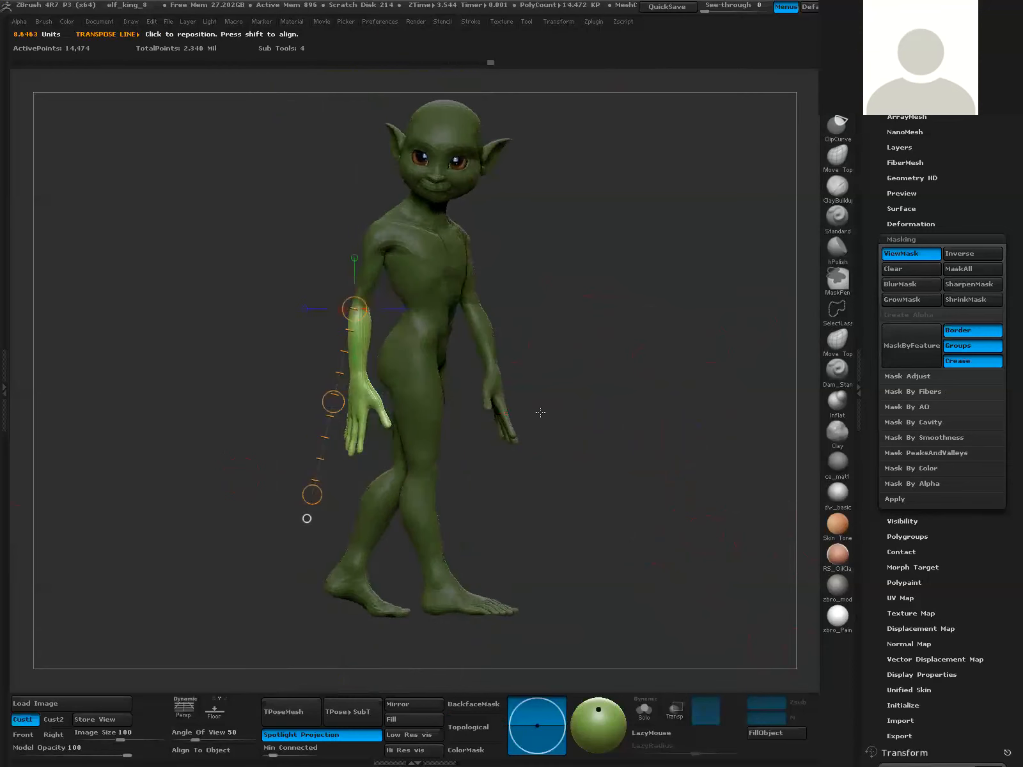
# - Extend the mask down the right forearm so only the hand stays free, and rotate the hand with the Transpose line
pyautogui.keyDown('ctrl'); pyautogui.moveTo(315, 342); pyautogui.dragTo(396, 269); pyautogui.keyUp('ctrl')
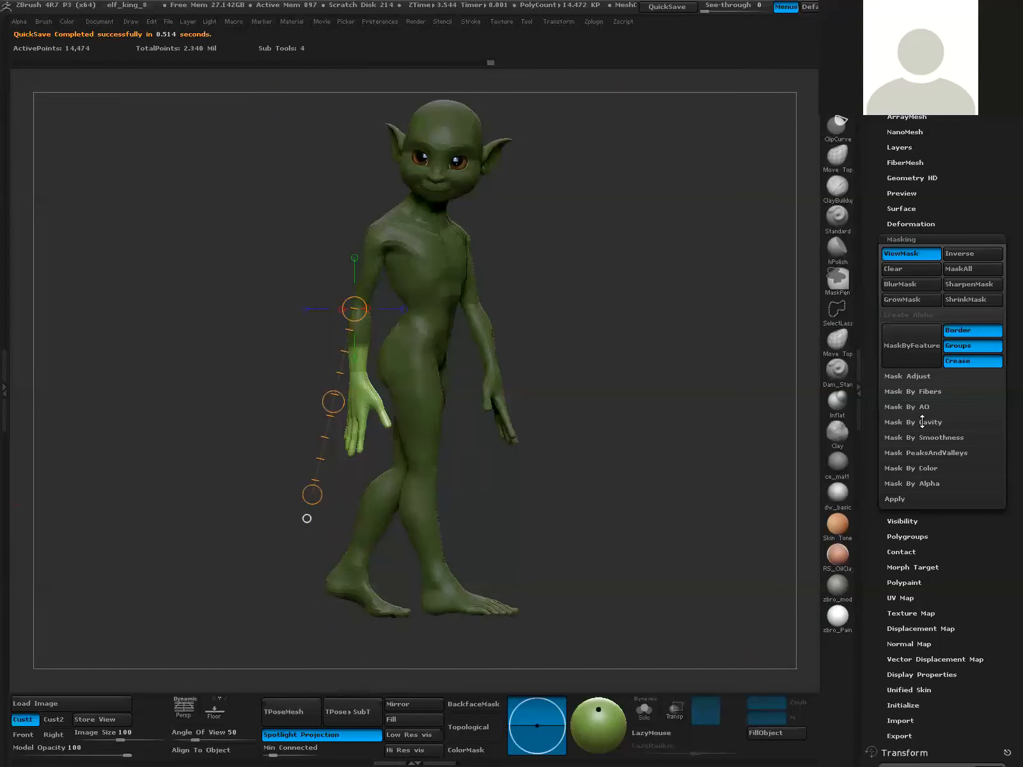
pyautogui.moveTo(332, 402); pyautogui.dragTo(230, 441)
pyautogui.moveTo(358, 355)
pyautogui.mouseDown()
pyautogui.moveTo(350, 474)
pyautogui.moveTo(385, 376)
pyautogui.mouseUp()
# - Hide the mask display and adjust the right shoulder with the Move Topological brush from front and back
pyautogui.press('q')
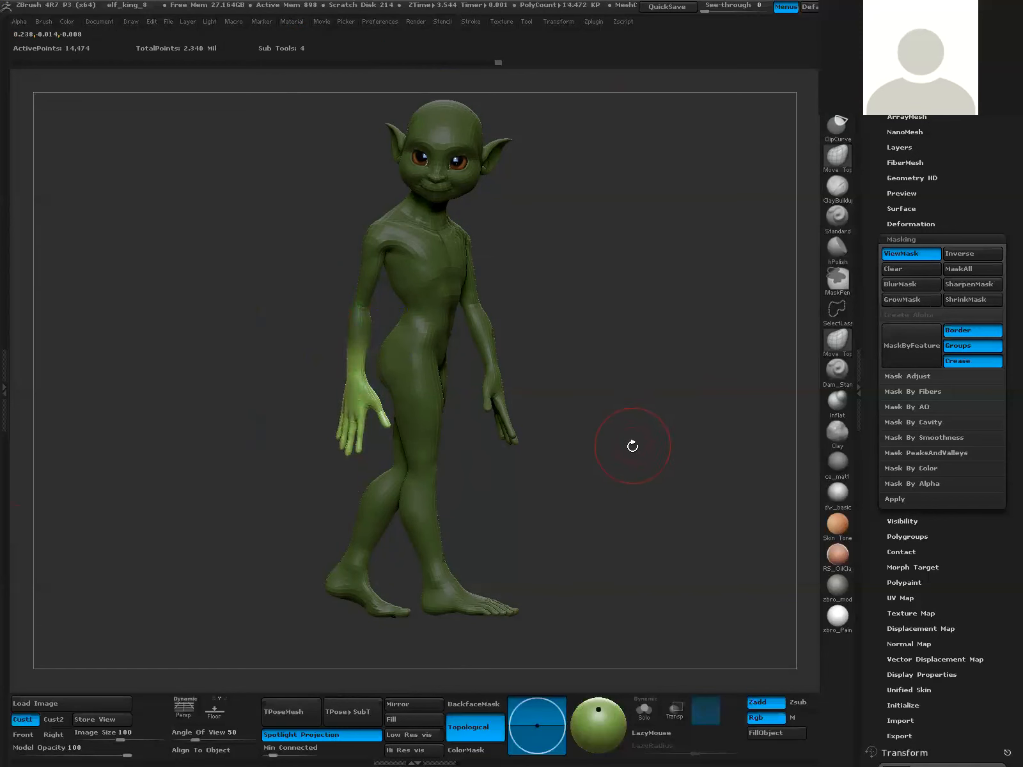
pyautogui.hotkey('ctrl', 'h')
pyautogui.moveTo(664, 456)
pyautogui.mouseDown()
pyautogui.moveTo(620, 473)
pyautogui.moveTo(648, 349)
pyautogui.moveTo(634, 387)
pyautogui.mouseUp()
pyautogui.scroll(3, 402, 326)
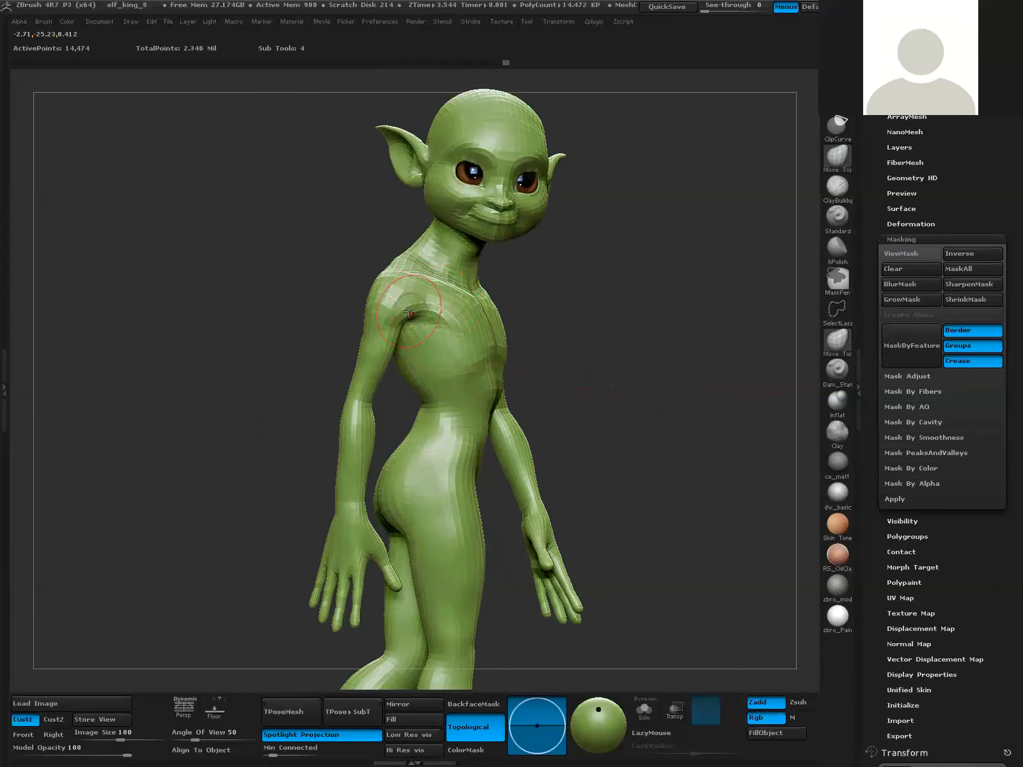
pyautogui.moveTo(552, 288); pyautogui.dragTo(395, 294)
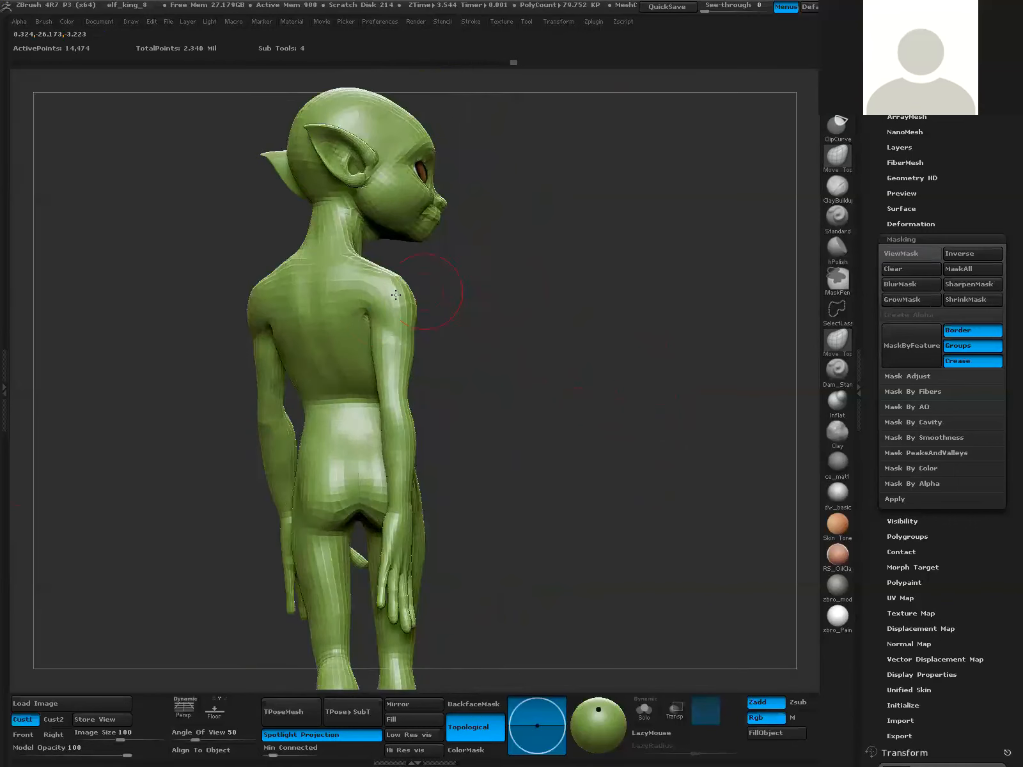
pyautogui.moveTo(529, 361); pyautogui.dragTo(607, 405)
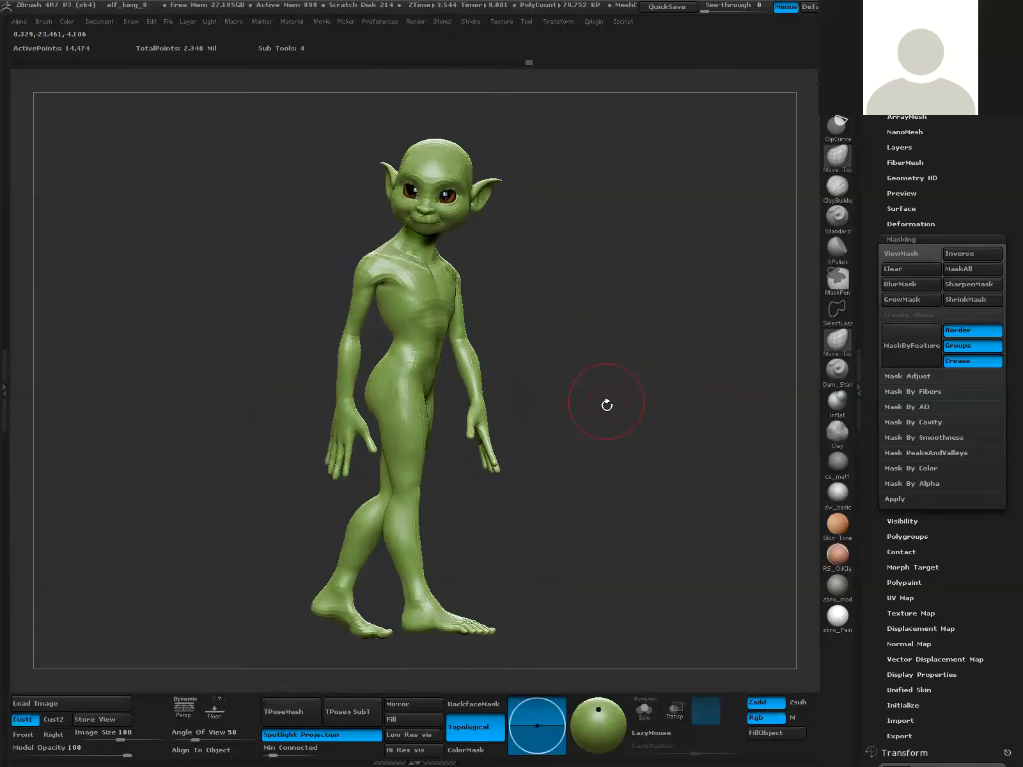
# - Raise the body to subdivision level 4 and inspect the posed figure
pyautogui.scroll(5, 863, 520)
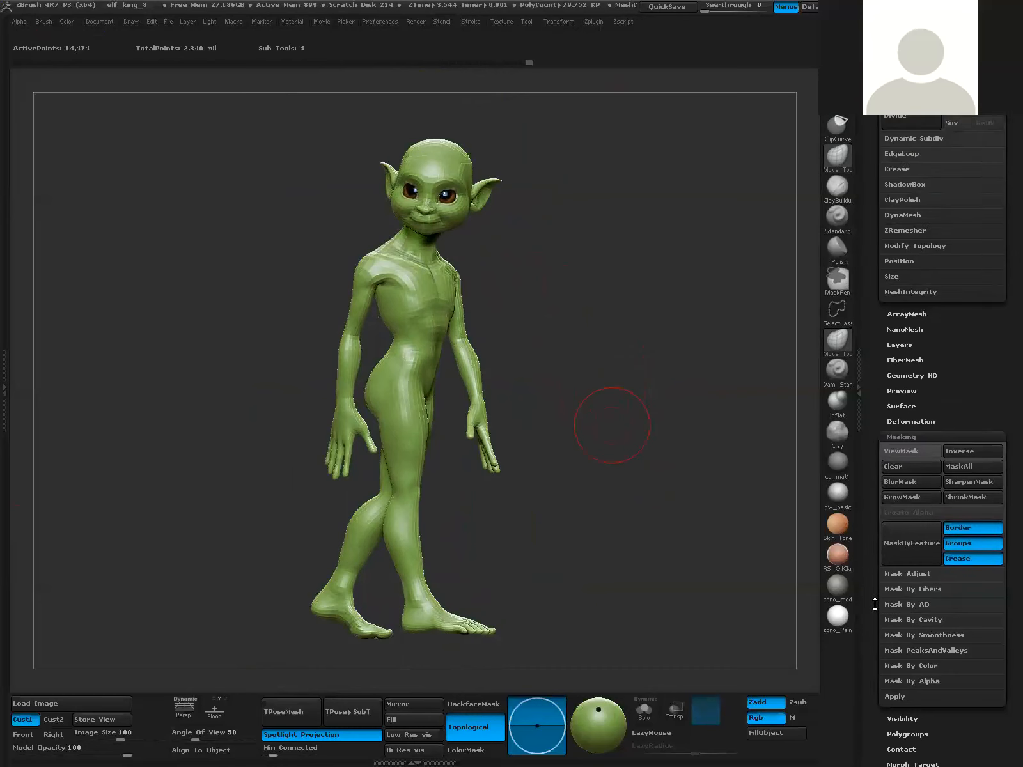
pyautogui.moveTo(952, 235); pyautogui.dragTo(953, 236)
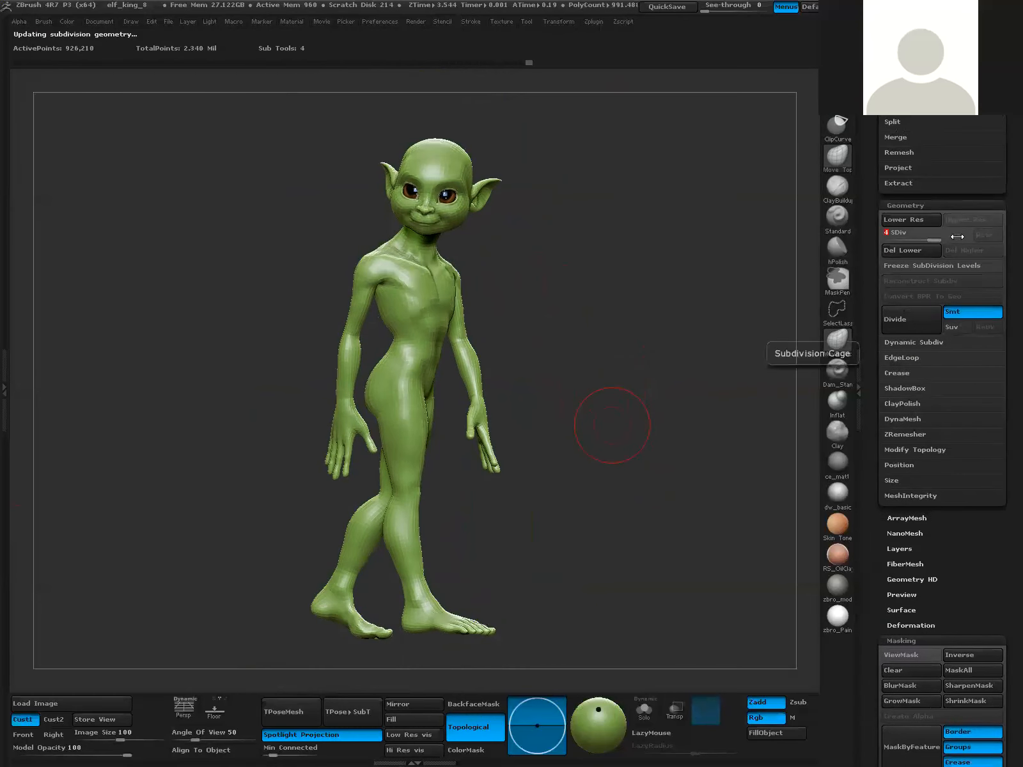
pyautogui.moveTo(662, 472); pyautogui.dragTo(690, 491)
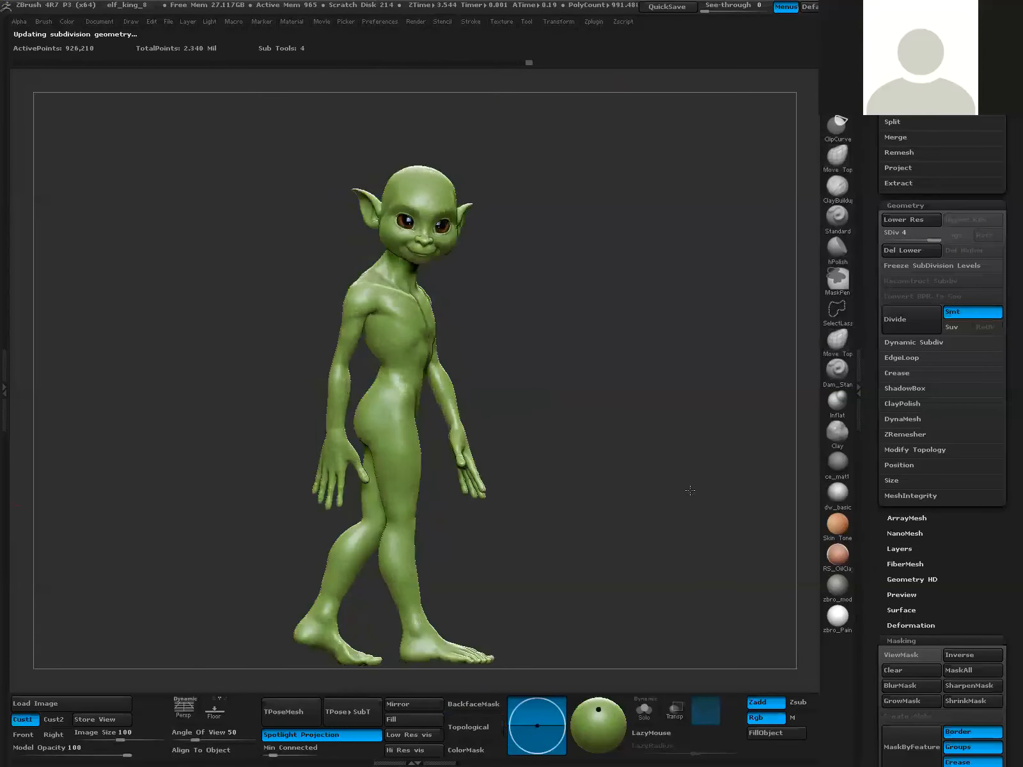
pyautogui.keyDown('ctrl'); pyautogui.moveTo(690, 491); pyautogui.dragTo(648, 504, button='right'); pyautogui.keyUp('ctrl')
pyautogui.moveTo(648, 504)
pyautogui.mouseDown()
pyautogui.moveTo(538, 527)
pyautogui.moveTo(660, 515)
pyautogui.moveTo(623, 512)
pyautogui.moveTo(646, 548)
pyautogui.moveTo(579, 471)
pyautogui.moveTo(550, 469)
pyautogui.moveTo(611, 468)
pyautogui.moveTo(597, 475)
pyautogui.moveTo(590, 466)
pyautogui.mouseUp()
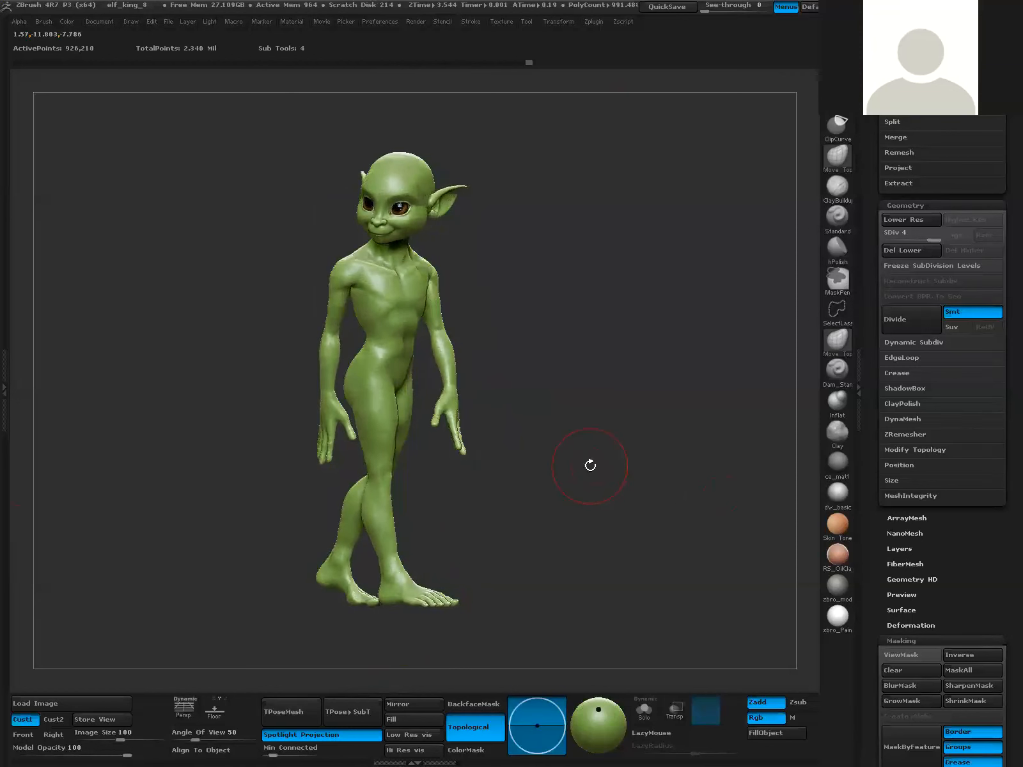